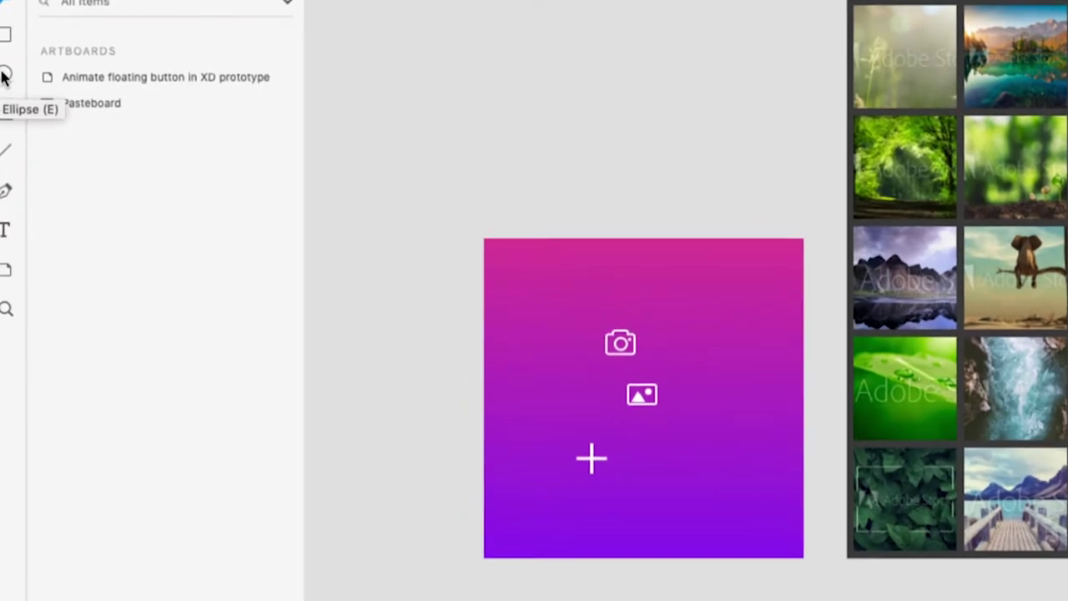
Draw a circle about 57 px wide over the last gallery image and set its width and height to 43.
{"action": "left_click", "coordinate": [4, 77]}
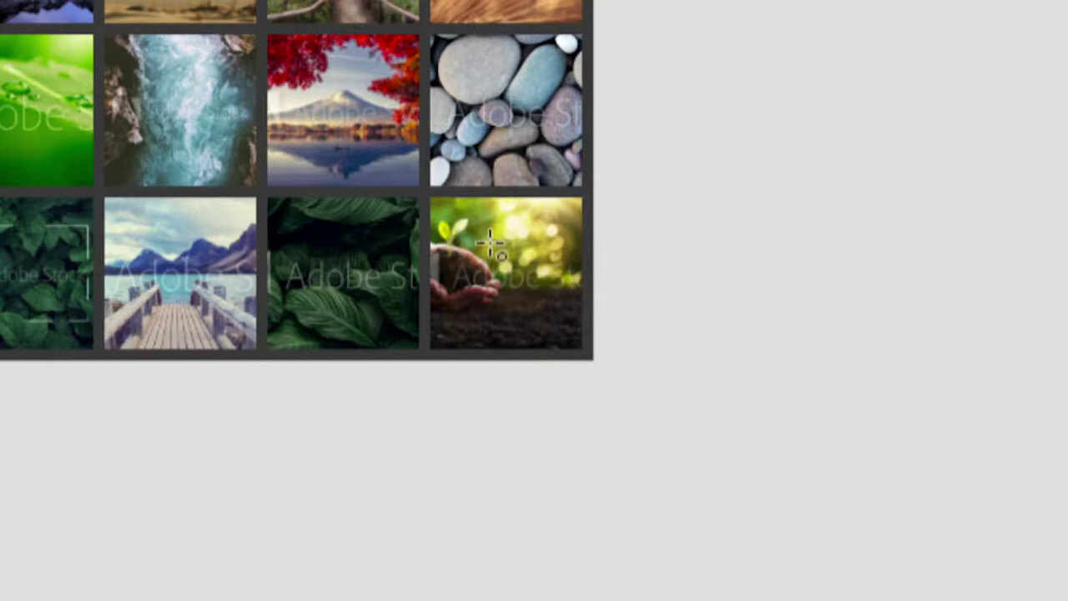
{"action": "mouse_move", "coordinate": [516, 280]}
{"action": "left_mouse_down"}
{"action": "mouse_move", "coordinate": [572, 318]}
{"action": "mouse_move", "coordinate": [568, 326]}
{"action": "left_mouse_up"}
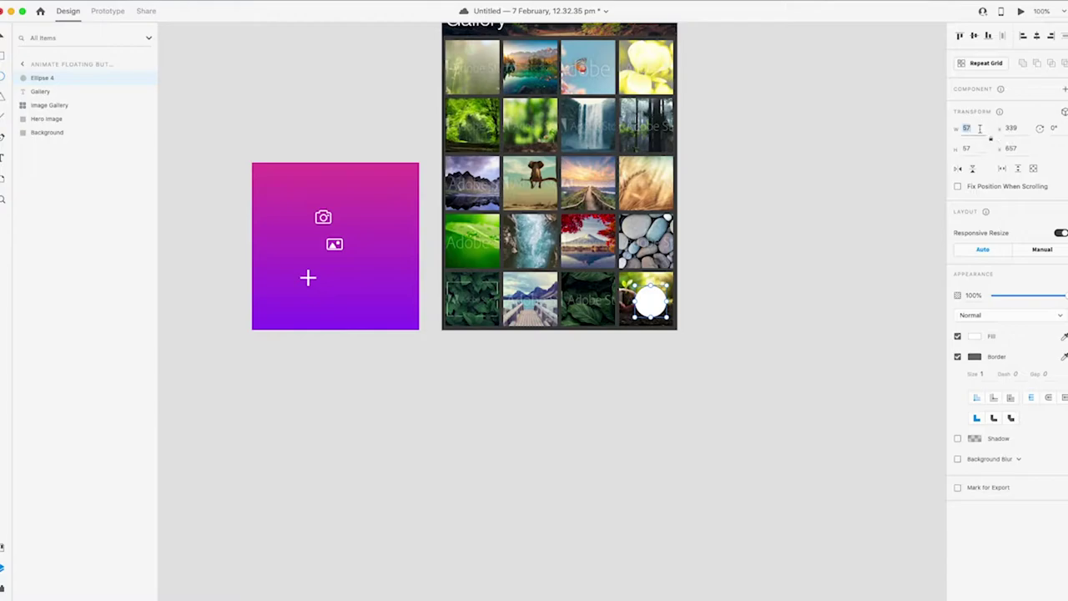
{"action": "key", "text": "Return"}
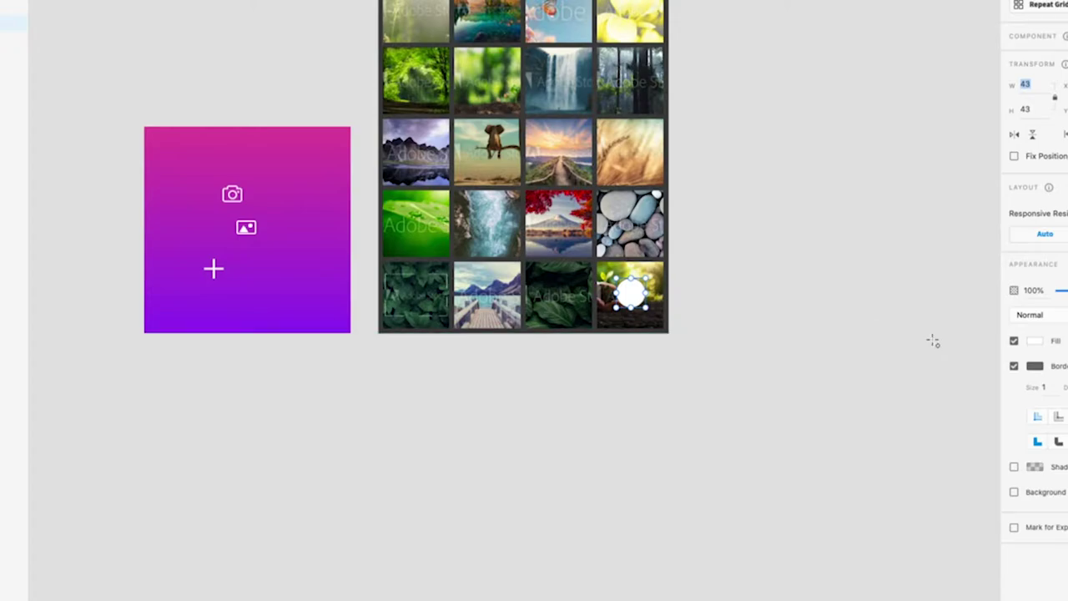
Remove the circle's border and fill it with a bright, saturated blue.
{"action": "left_click", "coordinate": [1013, 366]}
{"action": "left_click", "coordinate": [1034, 342]}
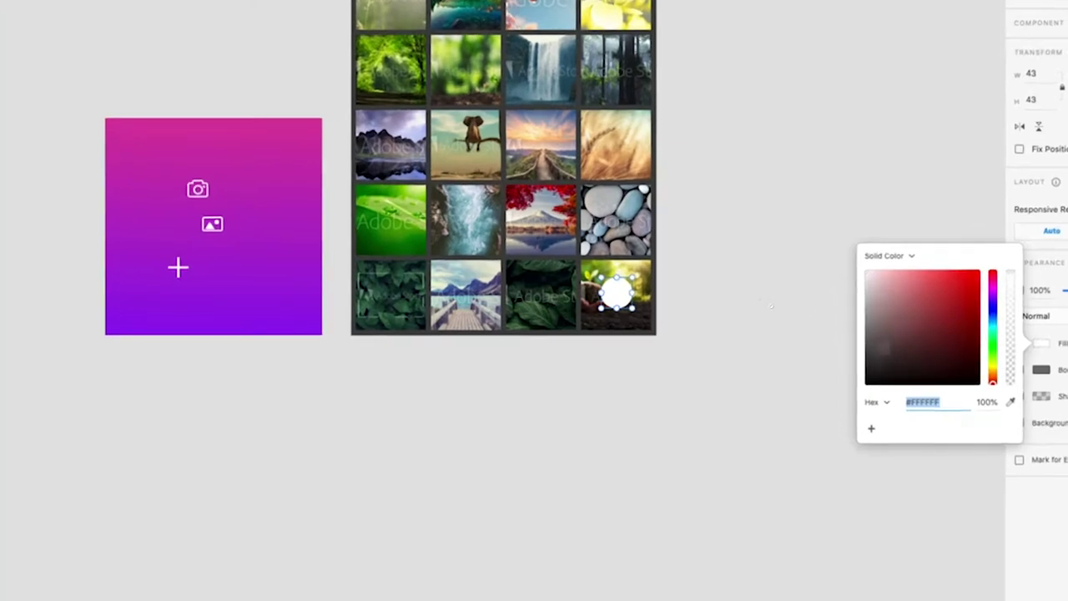
{"action": "left_click_drag", "start_coordinate": [996, 328], "coordinate": [992, 315]}
{"action": "left_click", "coordinate": [944, 271]}
{"action": "left_click_drag", "start_coordinate": [942, 275], "coordinate": [972, 276]}
{"action": "key", "text": "Escape"}
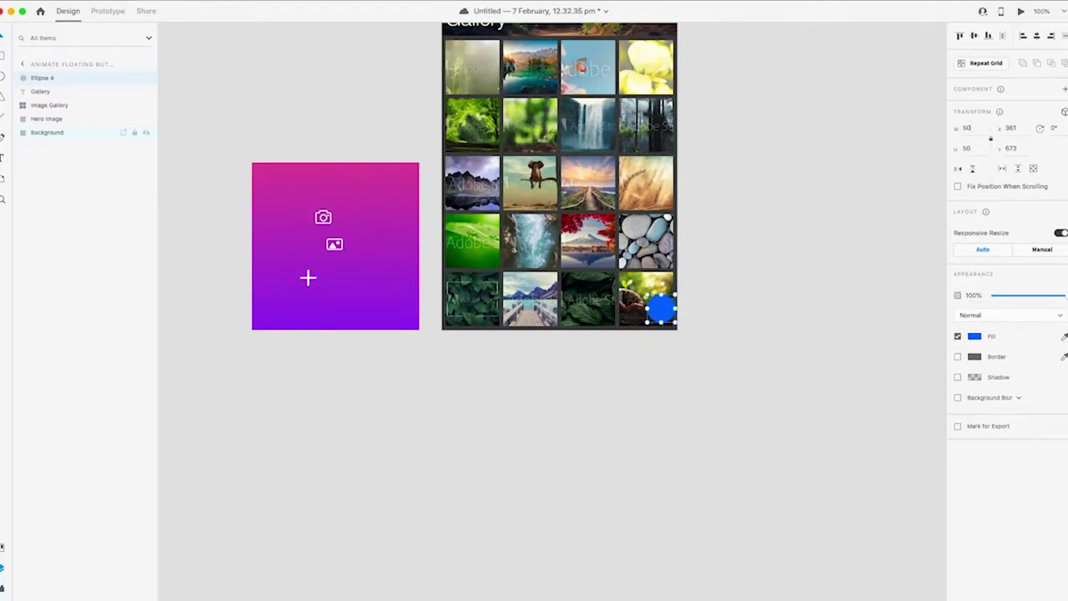
Set the blue circle's size to 50 × 50 and inset it from the artboard's lower-right corner at X 344, Y 666.
{"action": "left_click_drag", "start_coordinate": [664, 313], "coordinate": [665, 321]}
{"action": "key", "text": "shift+Up"}
{"action": "key", "text": "shift+Left"}
{"action": "key", "text": "shift+Up"}
{"action": "key", "text": "shift+Left"}
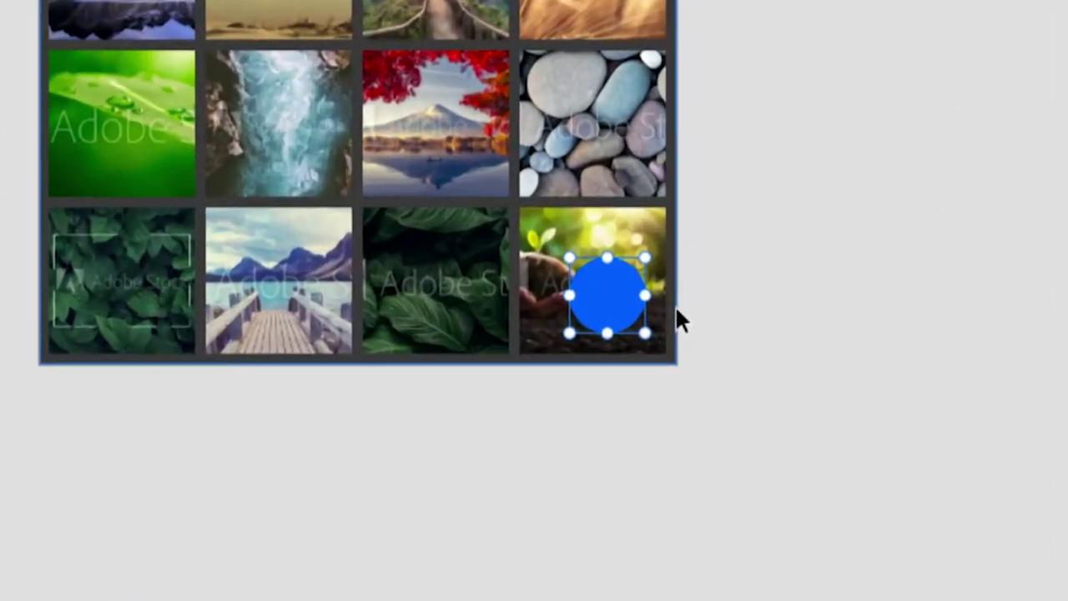
{"action": "left_click", "coordinate": [748, 332]}
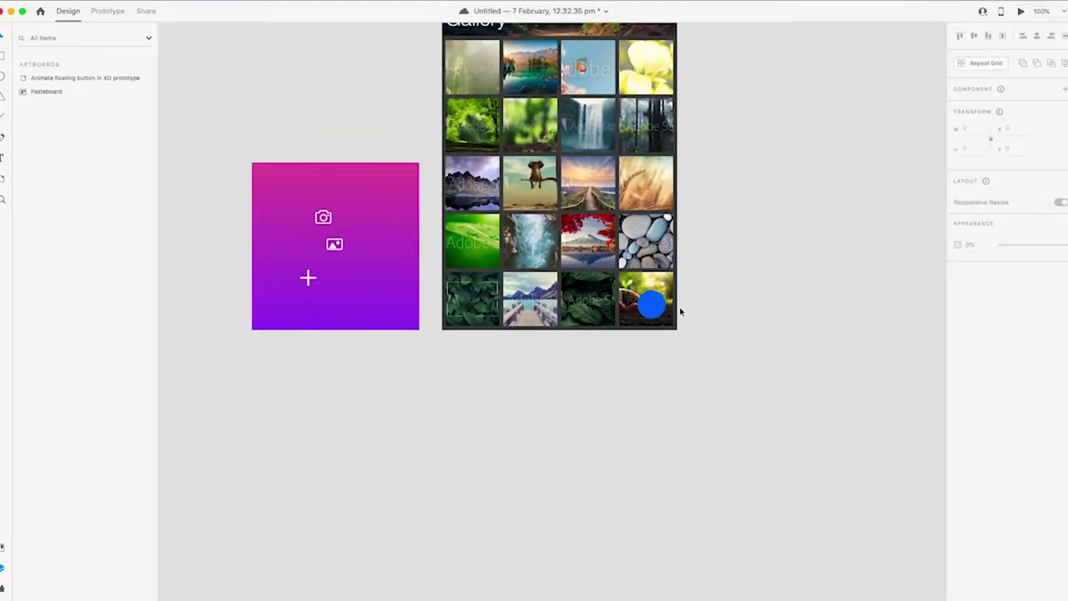
Add a shadow to the blue circle and set the shadow's blur to 26.
{"action": "left_click", "coordinate": [641, 307]}
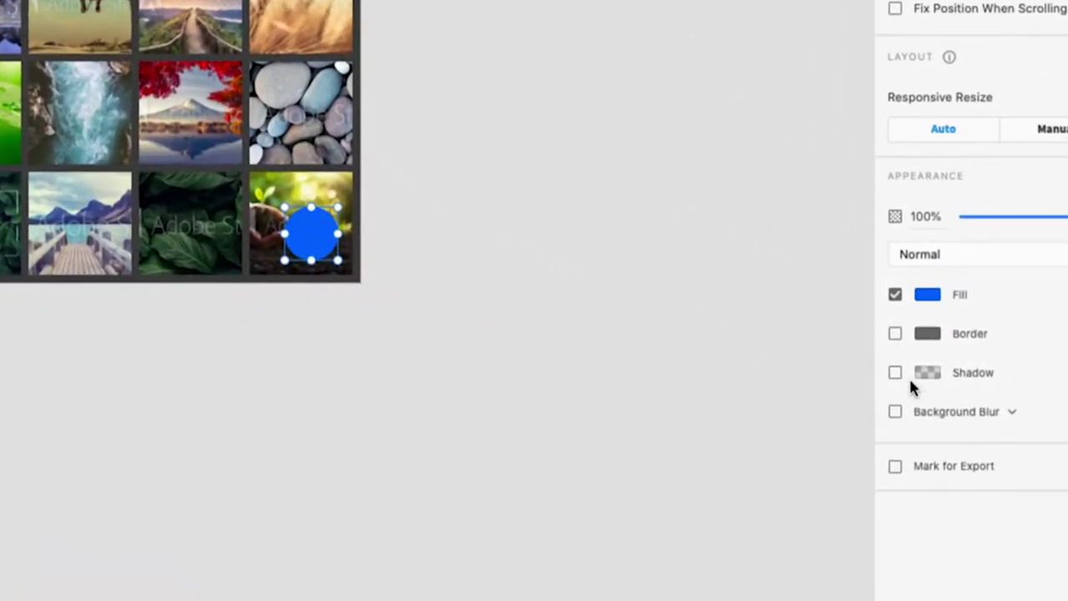
{"action": "left_click", "coordinate": [895, 373]}
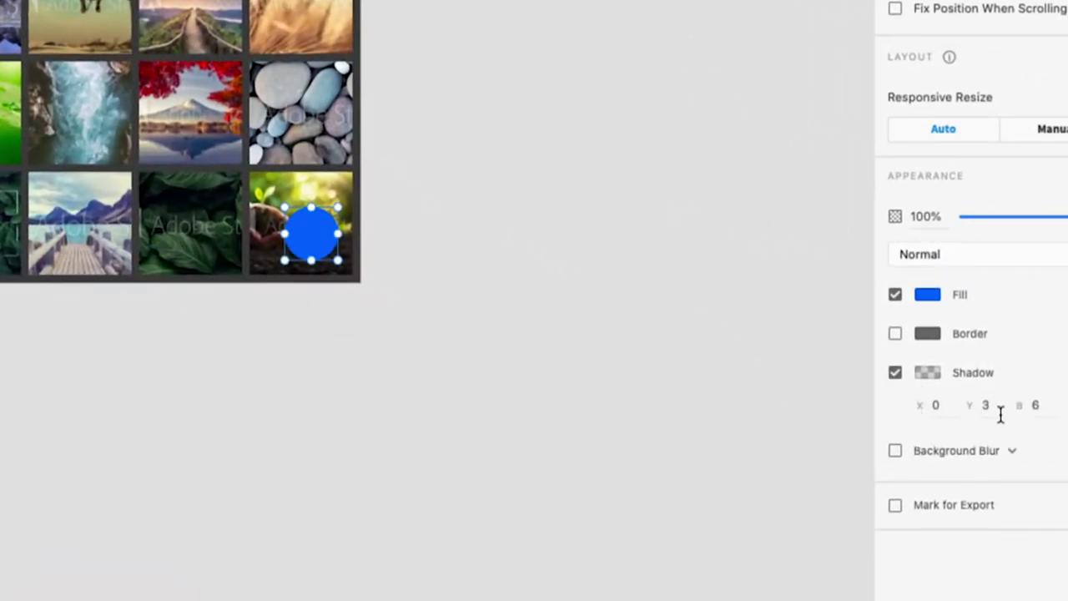
{"action": "left_click", "coordinate": [1046, 407]}
{"action": "key", "text": "shift+Up"}
{"action": "key", "text": "shift+Up"}
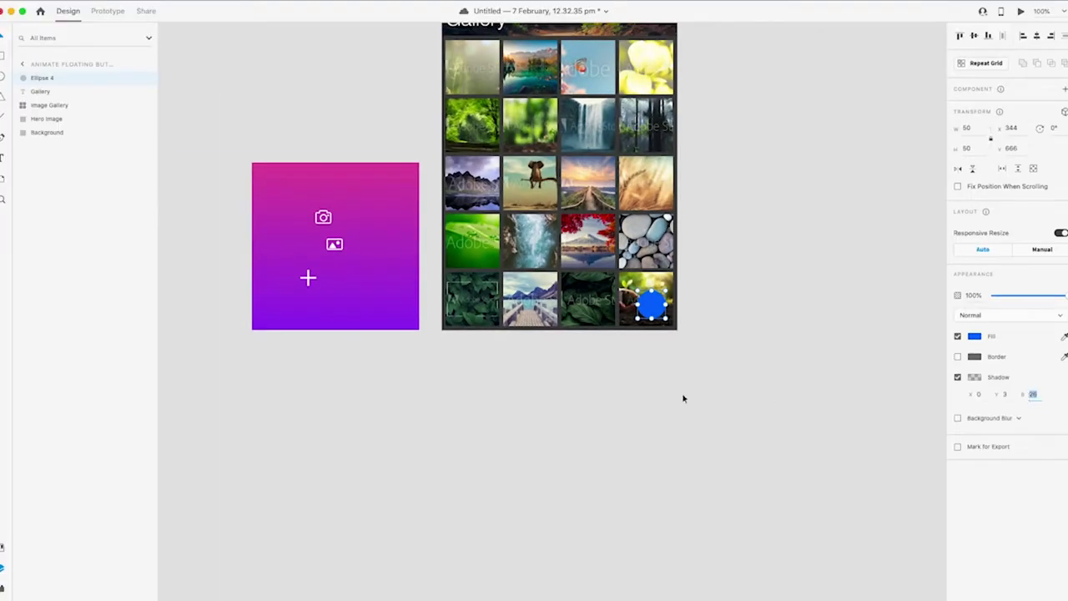
{"action": "left_click", "coordinate": [710, 392]}
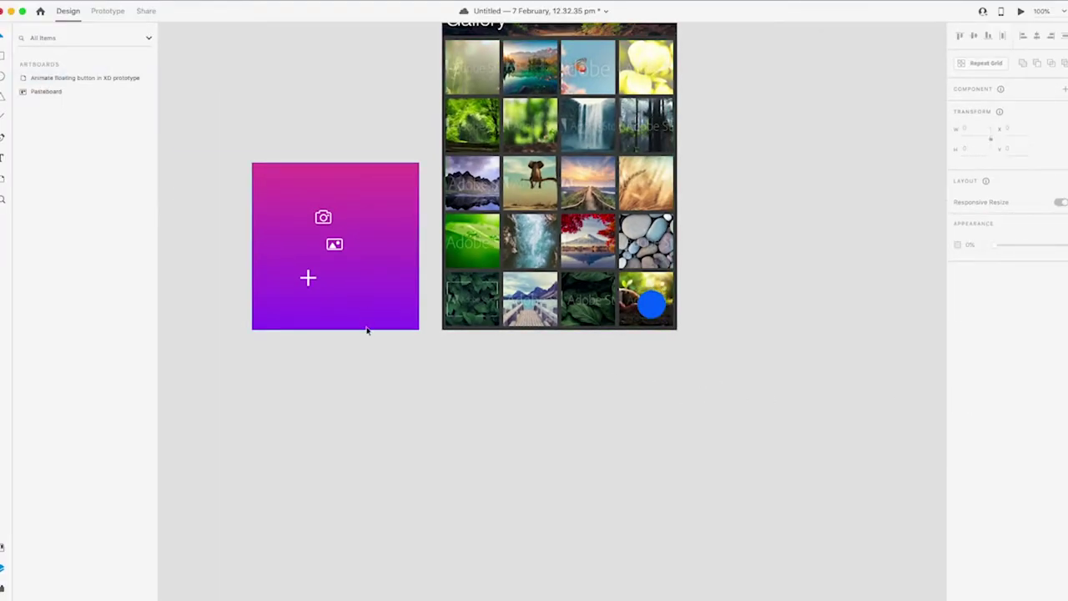
Move the plus icon from the gradient square onto the blue circle and centre the two horizontally and vertically.
{"action": "left_click", "coordinate": [308, 279]}
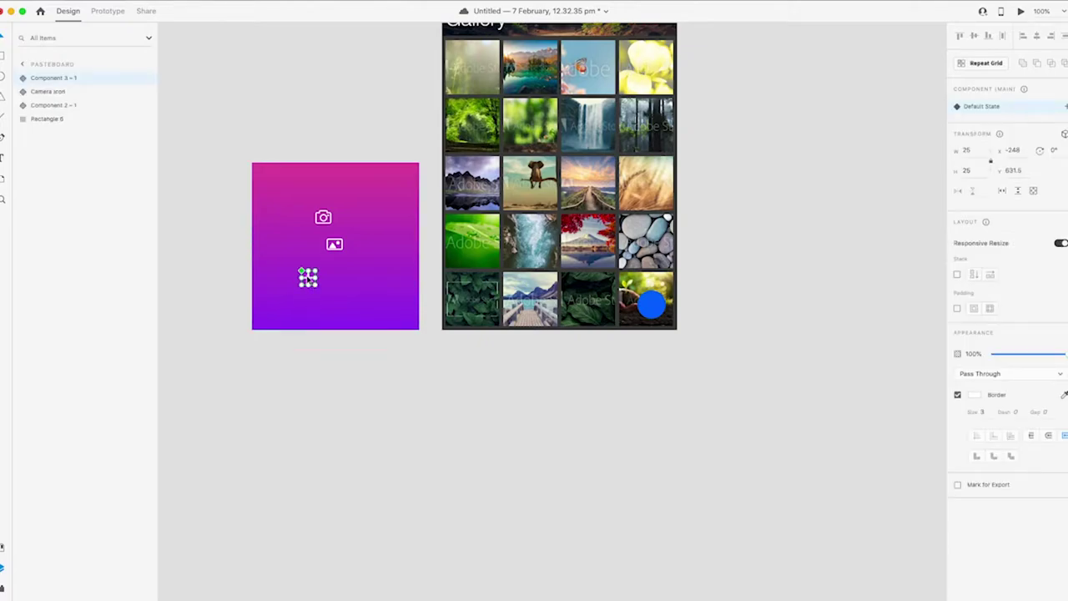
{"action": "left_click_drag", "start_coordinate": [307, 278], "coordinate": [649, 304]}
{"action": "key", "text": "super+equal"}
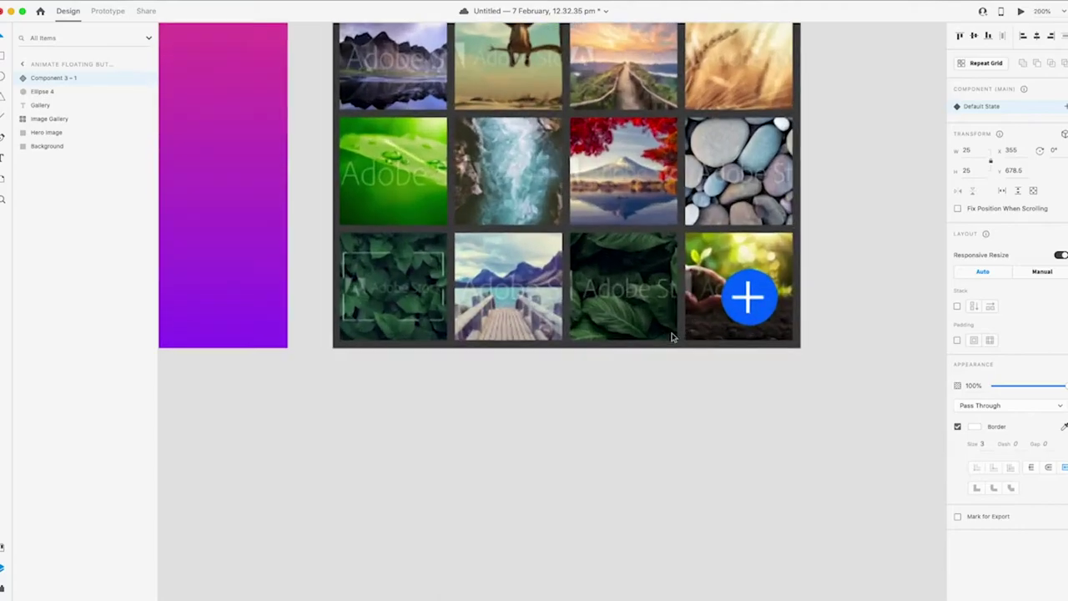
{"action": "scroll", "coordinate": [643, 353], "scroll_direction": "right", "scroll_amount": 5}
{"action": "scroll", "coordinate": [593, 358], "scroll_direction": "up", "scroll_amount": 5}
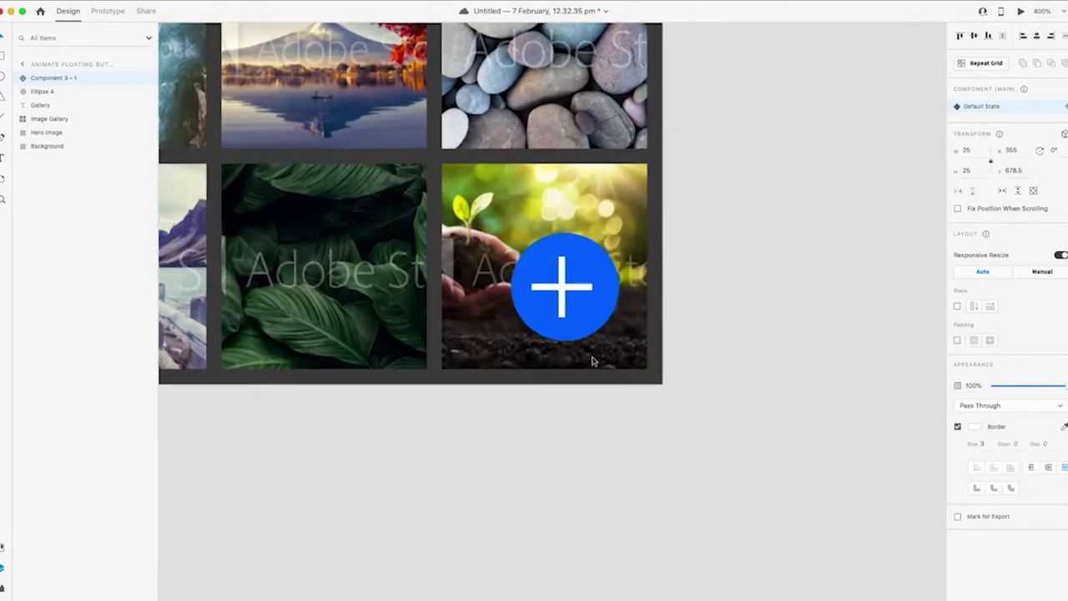
{"action": "left_click", "coordinate": [617, 314]}
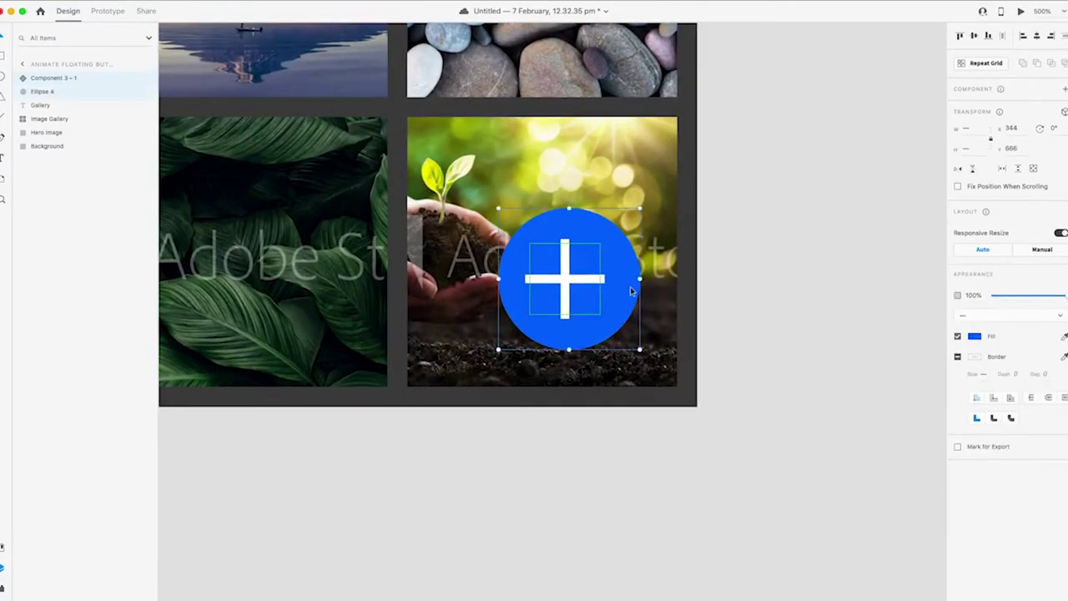
{"action": "left_click", "coordinate": [1036, 37]}
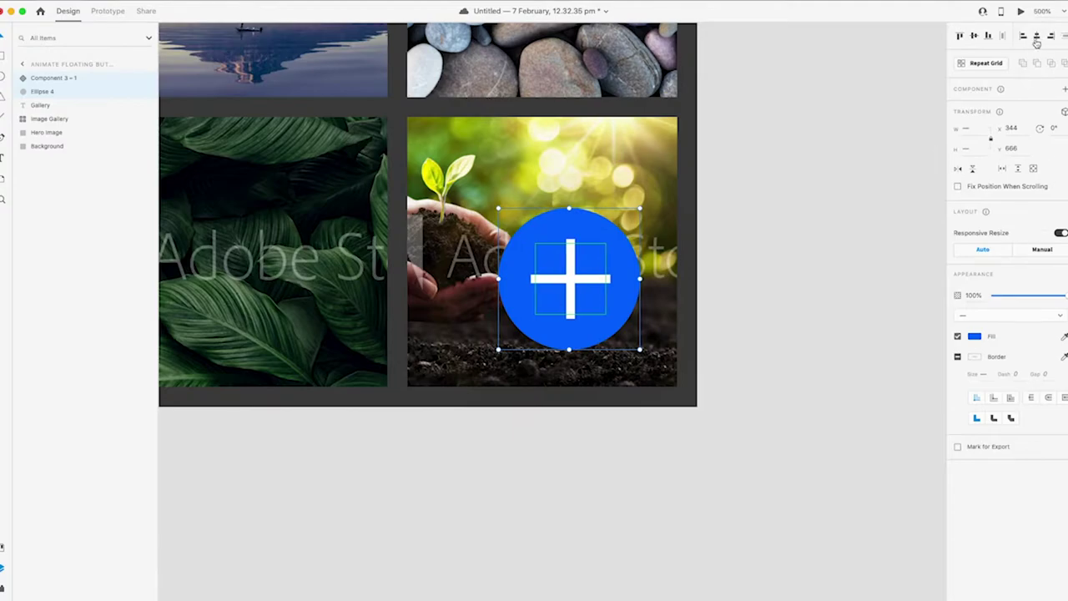
{"action": "left_click", "coordinate": [973, 38]}
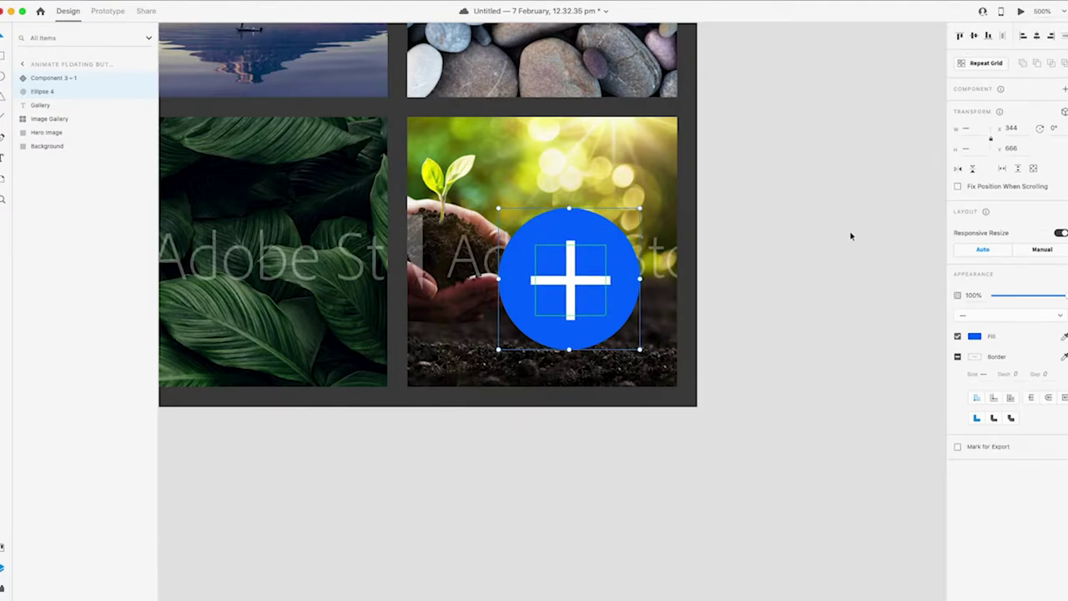
{"action": "left_click", "coordinate": [772, 278]}
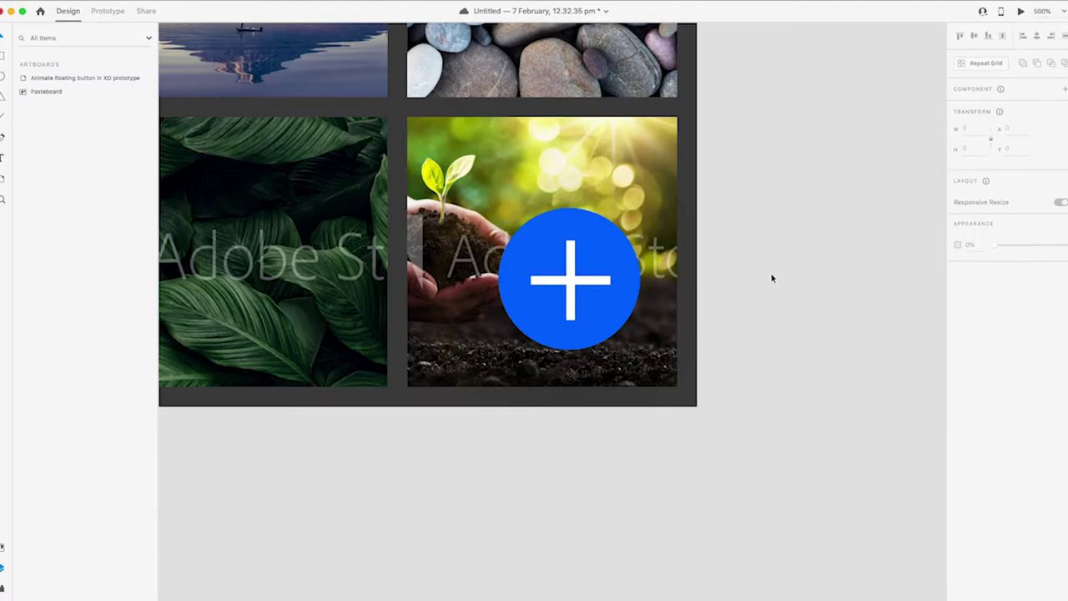
Duplicate the blue circle twice, stacking the copies vertically above the plus button.
{"action": "key", "text": "super+minus"}
{"action": "key", "text": "super+minus"}
{"action": "key", "text": "super+minus"}
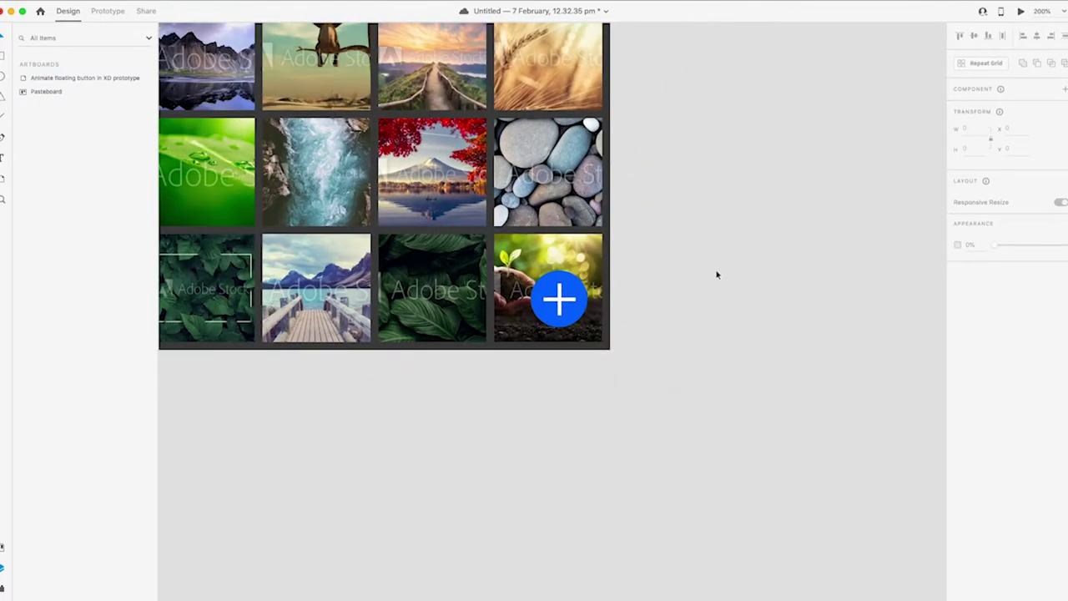
{"action": "key", "text": "super+minus"}
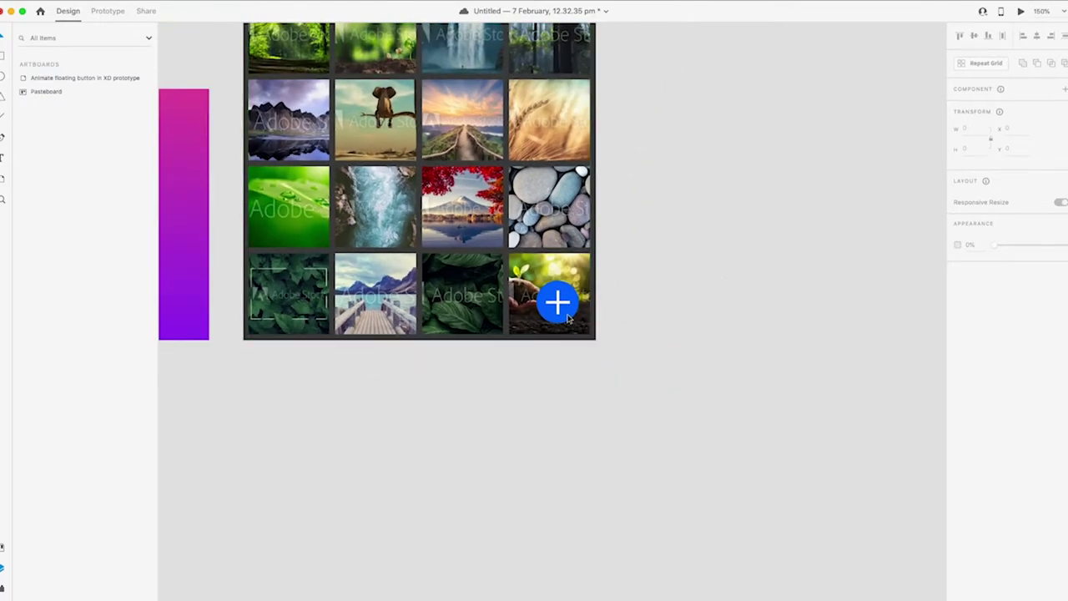
{"action": "left_click", "coordinate": [567, 318]}
{"action": "left_click_drag", "start_coordinate": [568, 317], "coordinate": [562, 200]}
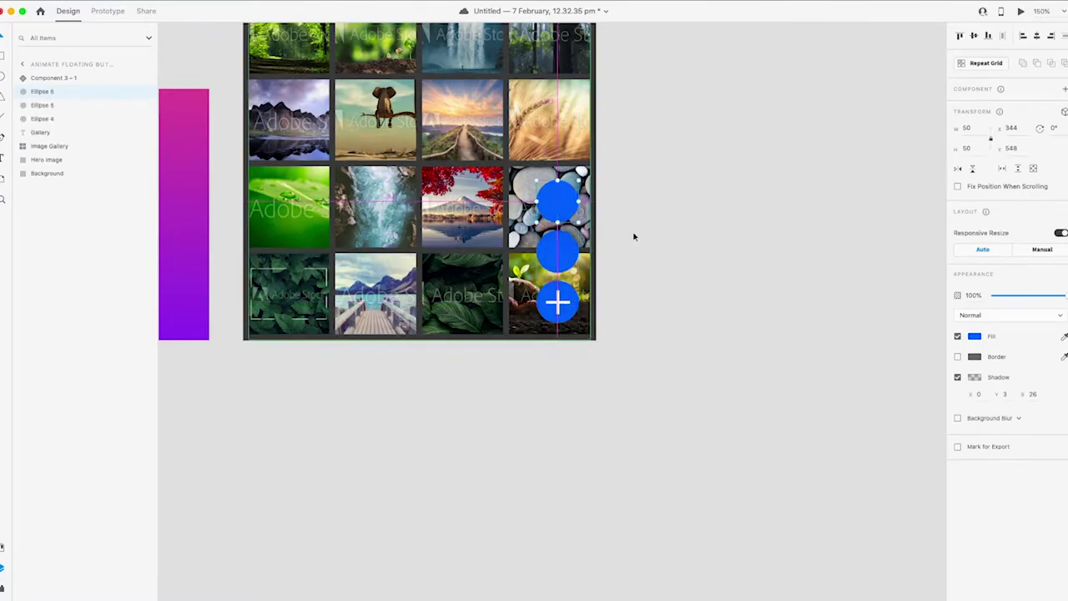
{"action": "left_click", "coordinate": [692, 262]}
Space the stacked circles evenly, with the middle copy at Y 606 and the upper copy at Y 546.
{"action": "left_click", "coordinate": [561, 252]}
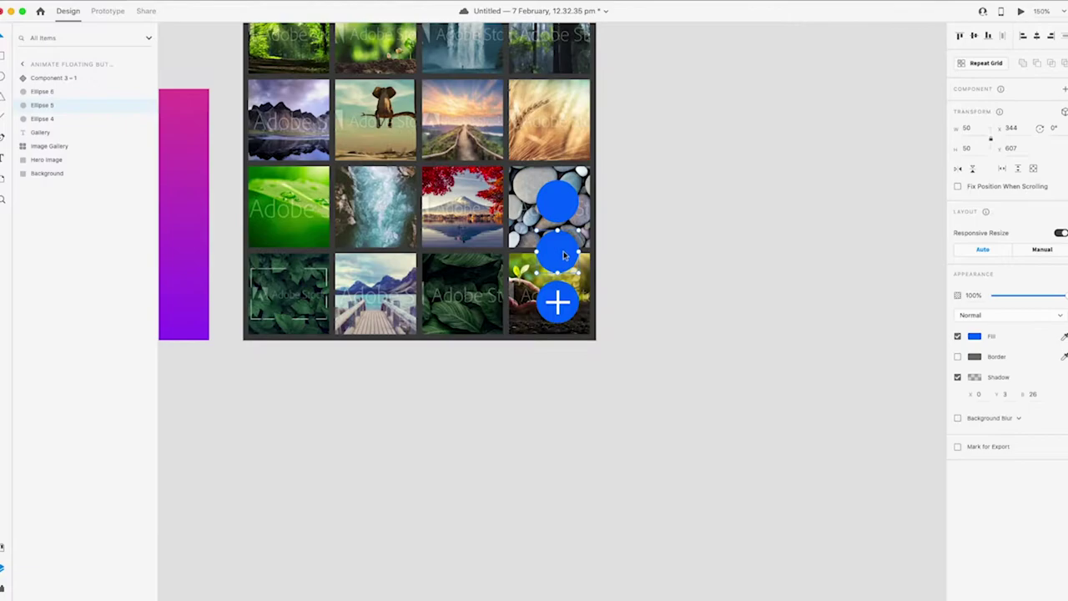
{"action": "left_click_drag", "start_coordinate": [562, 252], "coordinate": [564, 257]}
{"action": "left_click_drag", "start_coordinate": [564, 200], "coordinate": [563, 204]}
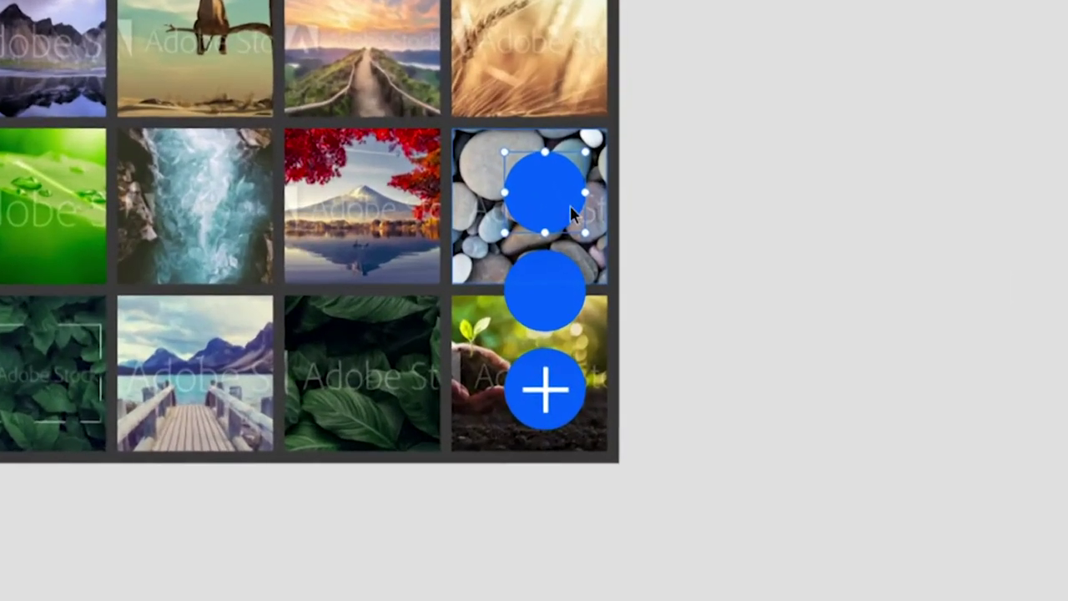
{"action": "left_click_drag", "start_coordinate": [545, 215], "coordinate": [546, 205]}
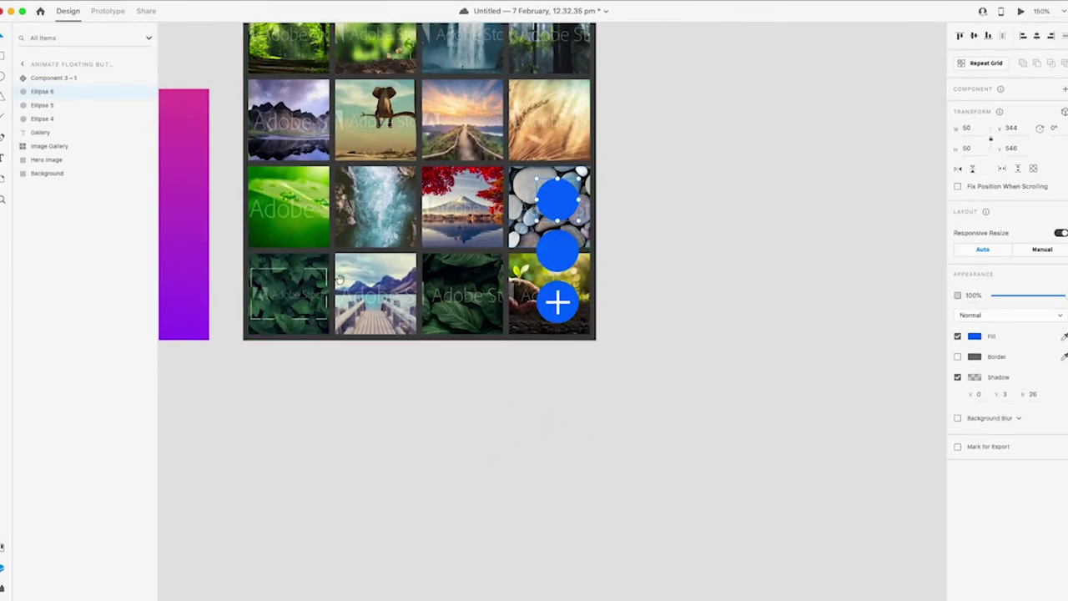
Move the image icon from the gradient square onto the middle blue circle.
{"action": "left_click_drag", "start_coordinate": [338, 279], "coordinate": [564, 388]}
{"action": "left_click", "coordinate": [420, 499]}
{"action": "left_click_drag", "start_coordinate": [312, 329], "coordinate": [789, 372]}
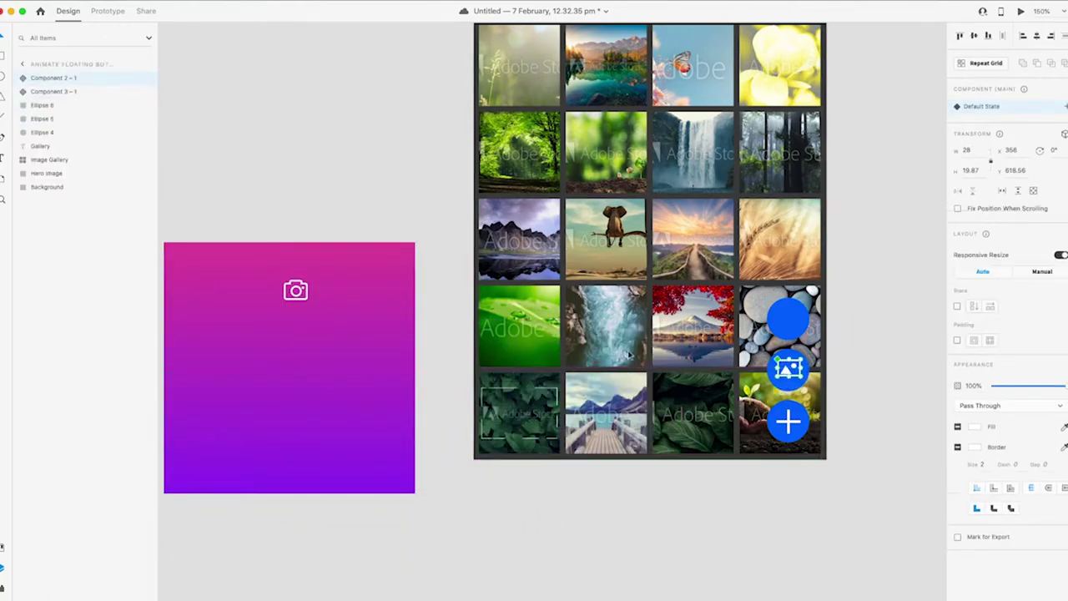
Move the camera icon from the gradient square onto the upper blue circle.
{"action": "left_click", "coordinate": [302, 302]}
{"action": "left_click", "coordinate": [295, 291]}
{"action": "left_click_drag", "start_coordinate": [302, 302], "coordinate": [260, 361]}
{"action": "left_click_drag", "start_coordinate": [305, 288], "coordinate": [793, 317]}
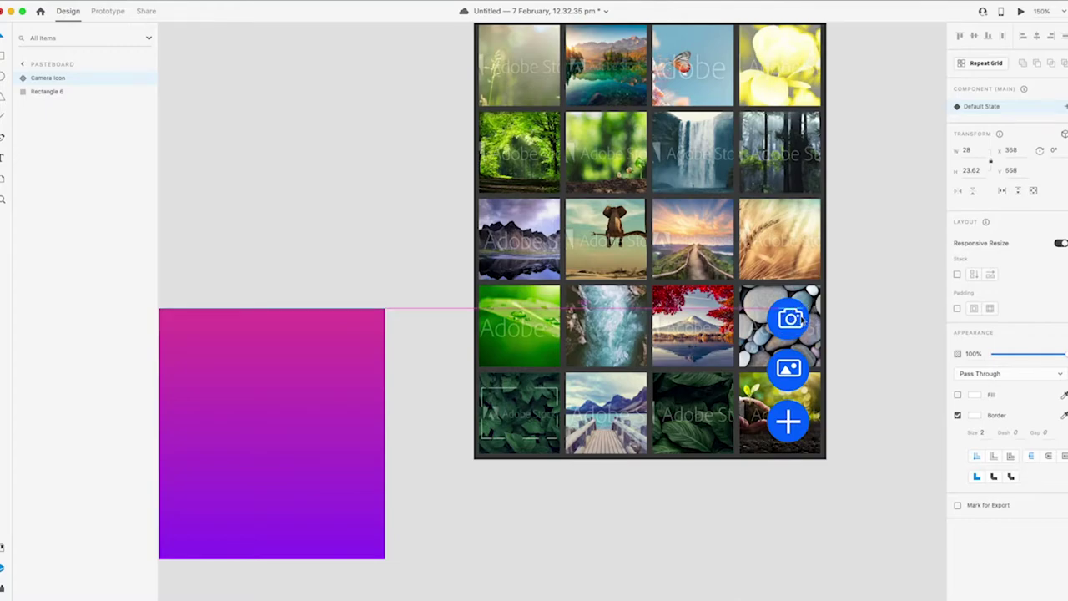
{"action": "left_click", "coordinate": [856, 338]}
Centre the image icon horizontally and vertically on the middle blue circle.
{"action": "scroll", "coordinate": [755, 331], "scroll_direction": "right", "scroll_amount": 3}
{"action": "scroll", "coordinate": [755, 331], "scroll_direction": "up", "scroll_amount": 5}
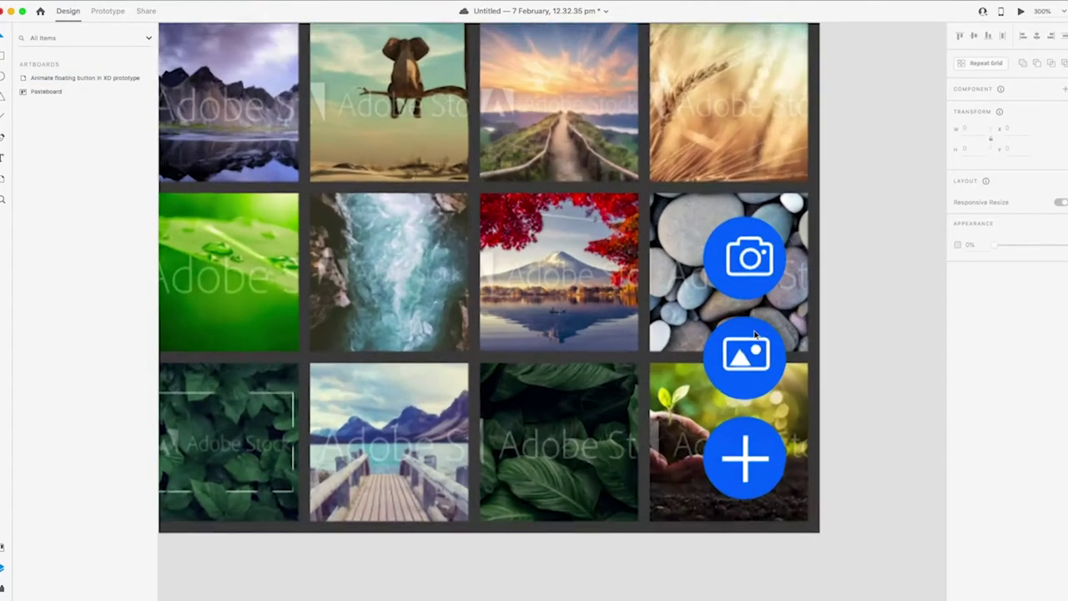
{"action": "scroll", "coordinate": [550, 231], "scroll_direction": "down", "scroll_amount": 1}
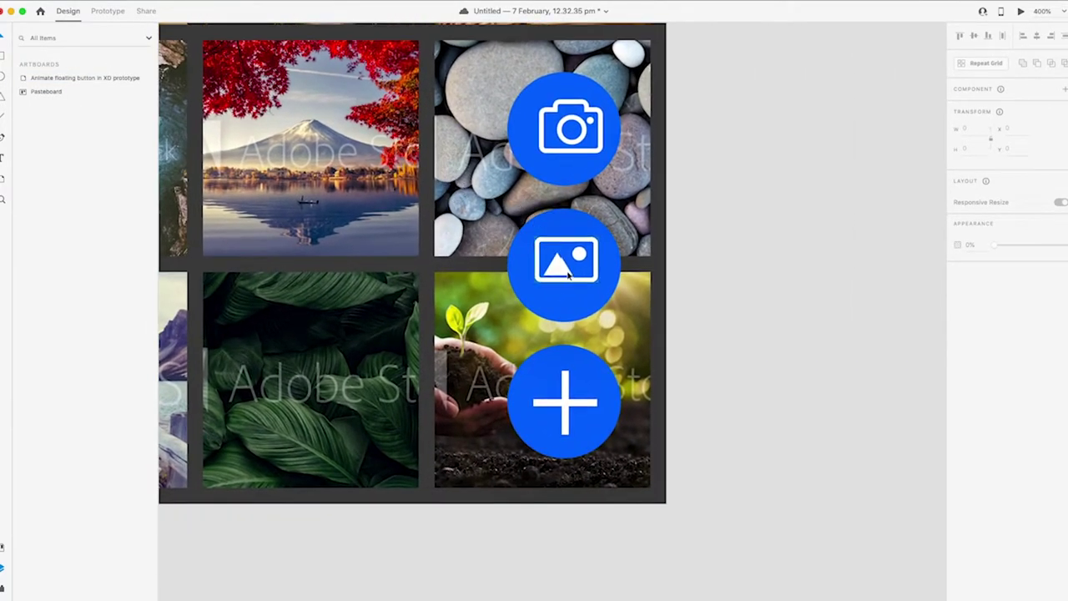
{"action": "left_click", "coordinate": [573, 233]}
{"action": "left_click", "coordinate": [574, 232]}
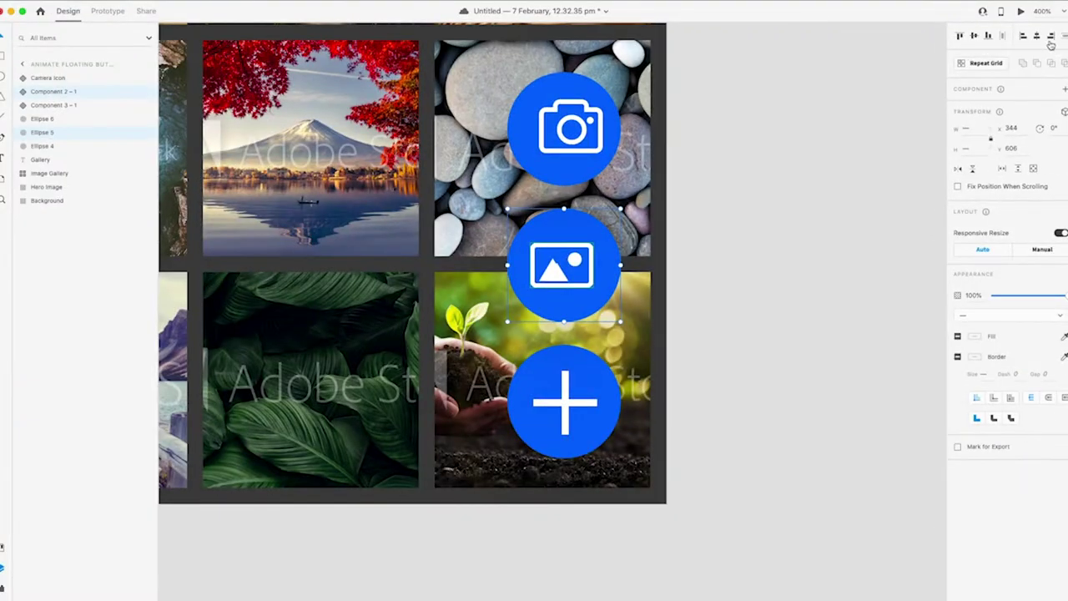
{"action": "left_click", "coordinate": [1011, 46]}
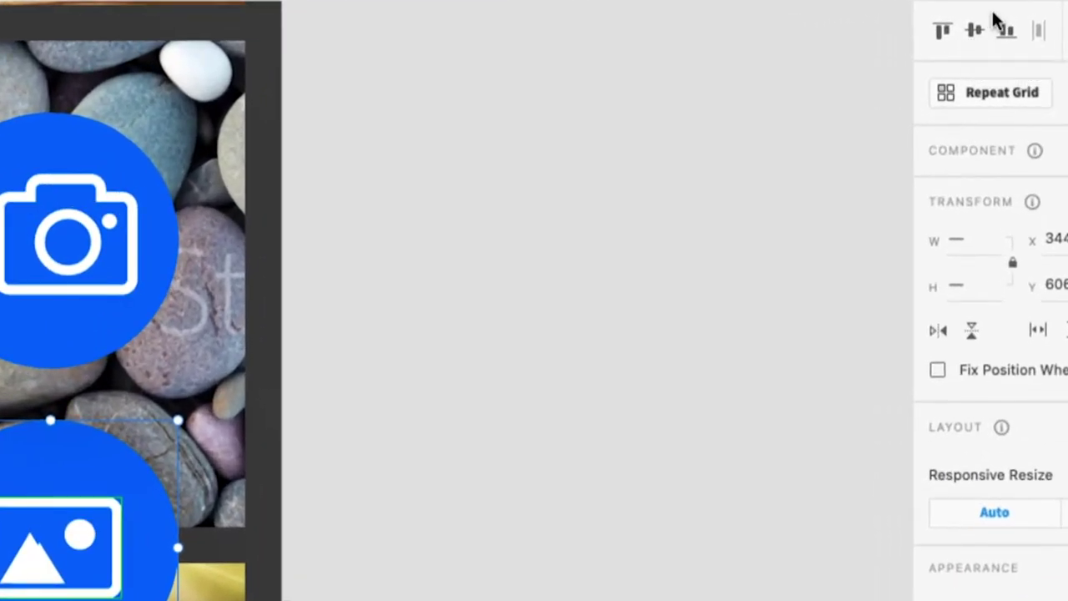
{"action": "left_click", "coordinate": [981, 34]}
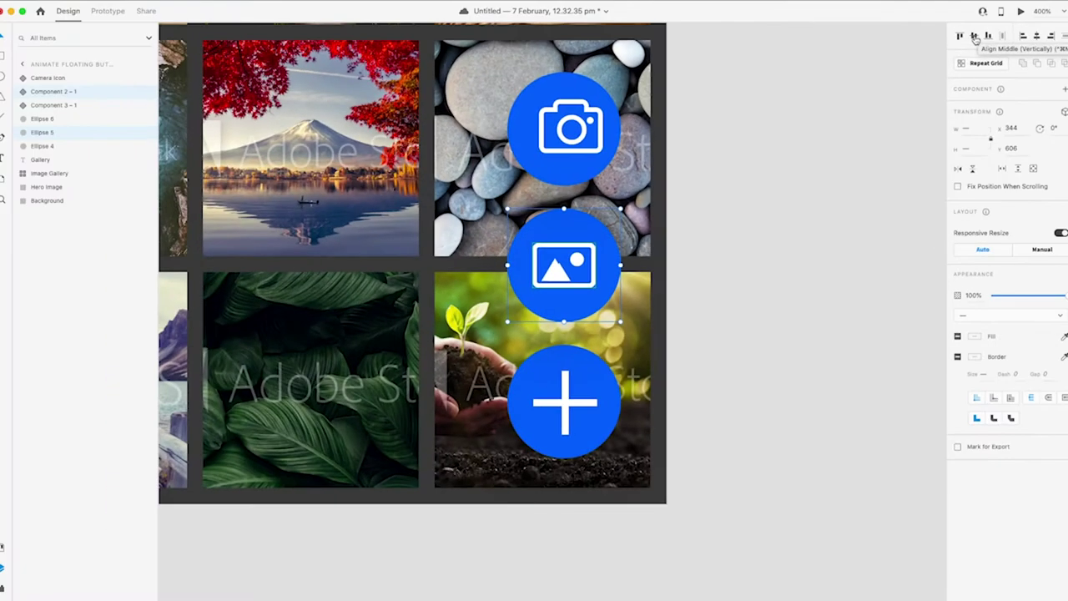
Centre the camera icon horizontally and vertically on the upper blue circle.
{"action": "left_click", "coordinate": [597, 148]}
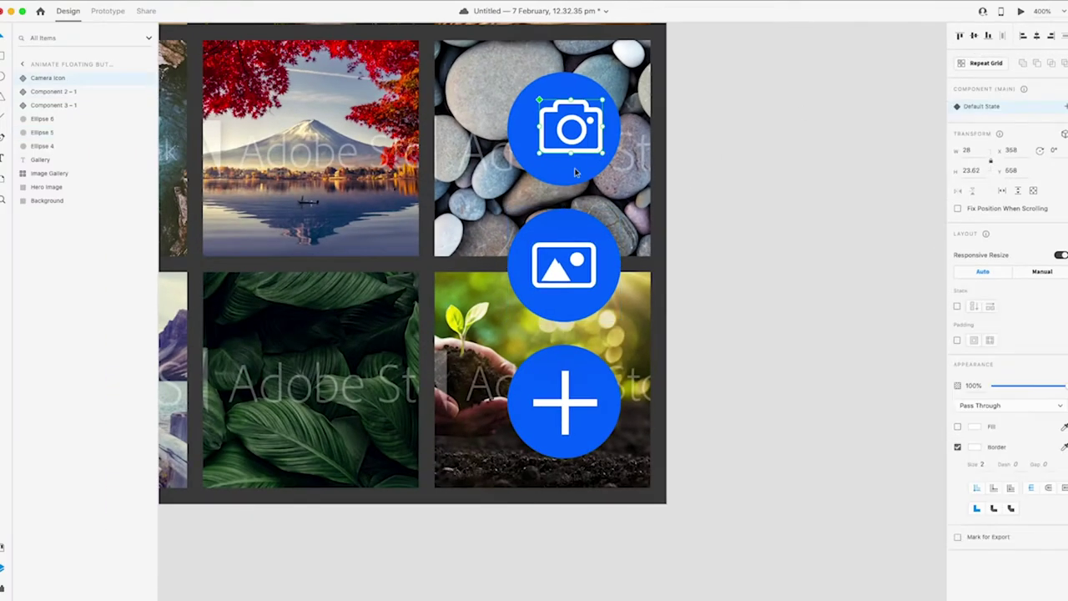
{"action": "left_click", "coordinate": [1036, 35]}
{"action": "left_click", "coordinate": [971, 37]}
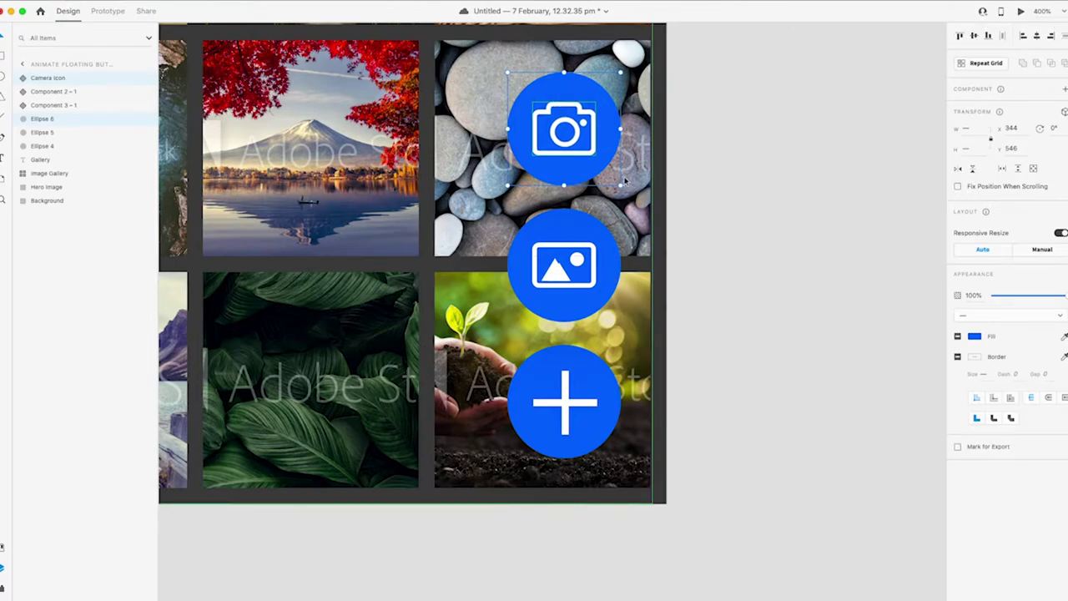
{"action": "left_click", "coordinate": [748, 259]}
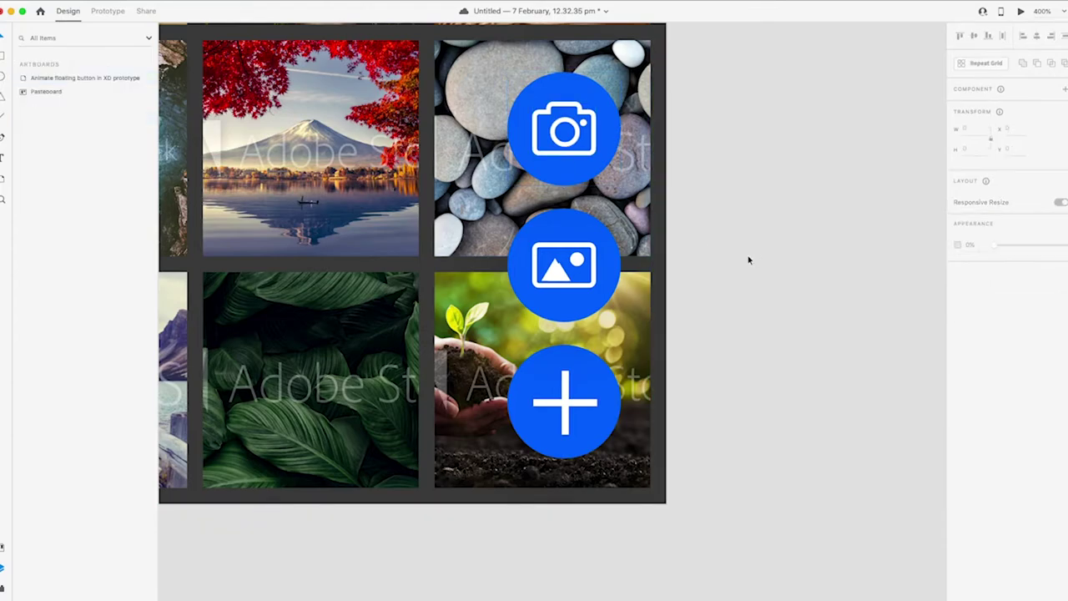
Group the image icon with the middle blue circle.
{"action": "left_click", "coordinate": [585, 282]}
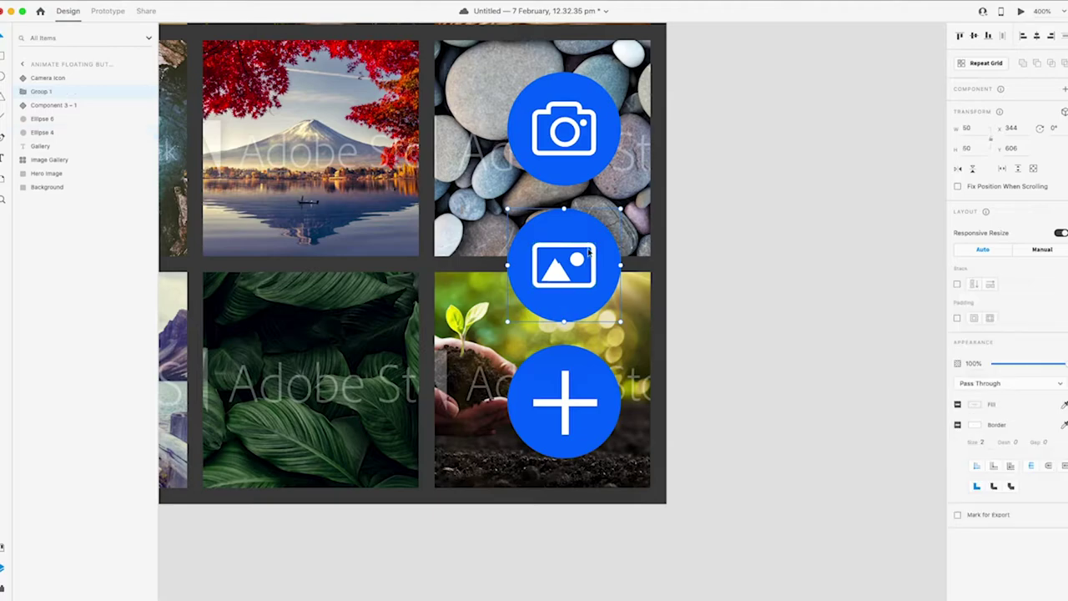
Group the camera icon with the upper blue circle.
{"action": "left_click", "coordinate": [584, 157]}
{"action": "left_click", "coordinate": [584, 156], "text": "shift"}
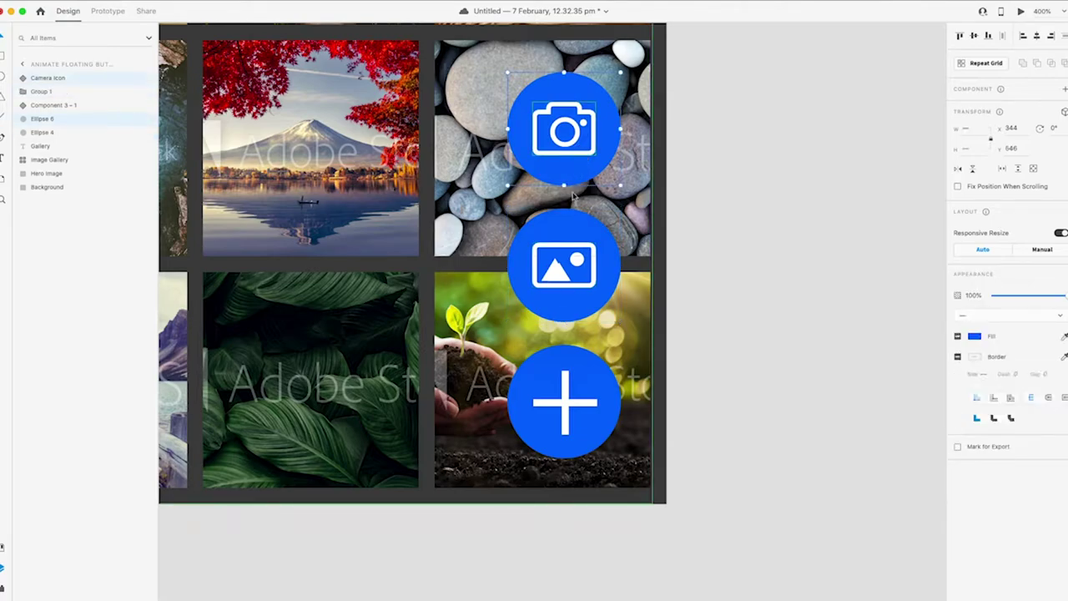
{"action": "key", "text": "super+g"}
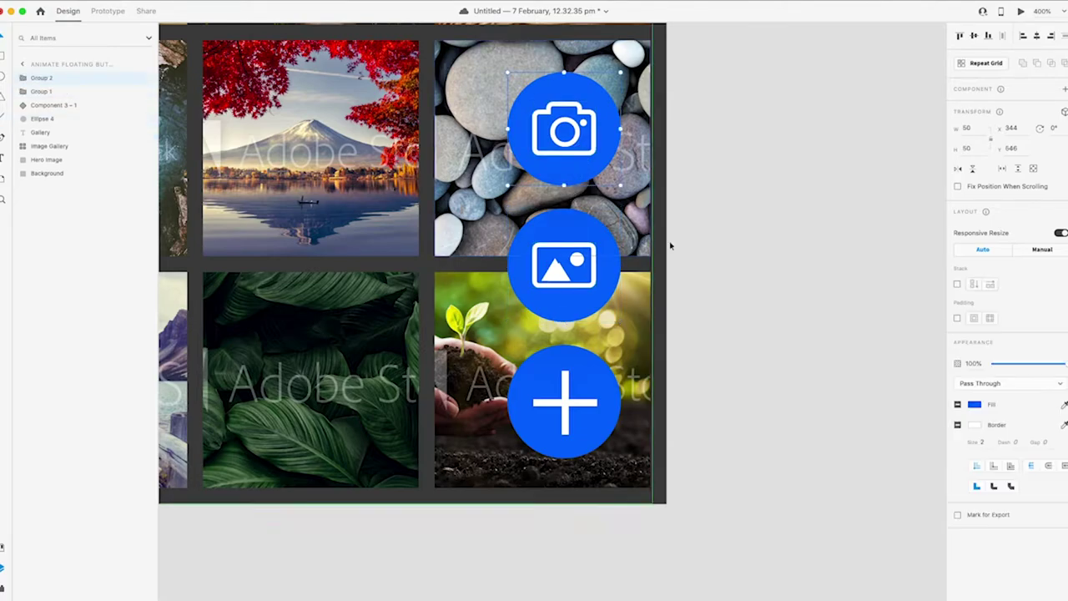
{"action": "left_click", "coordinate": [724, 248]}
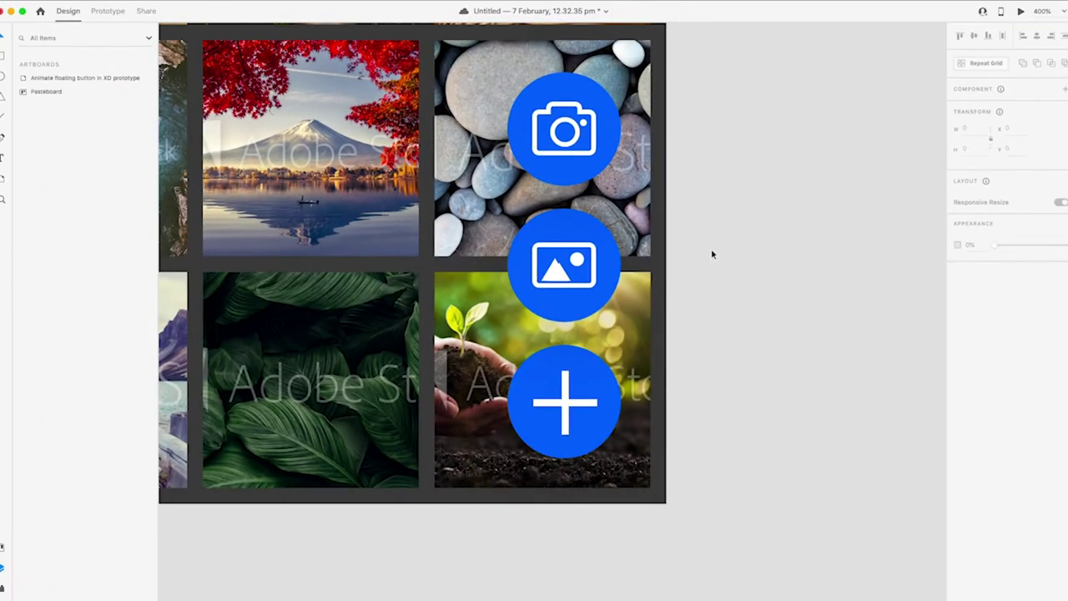
Delete the pink-to-purple gradient square from the pasteboard beside the gallery artboard.
{"action": "key", "text": "super+0"}
{"action": "left_click_drag", "start_coordinate": [712, 255], "coordinate": [543, 257]}
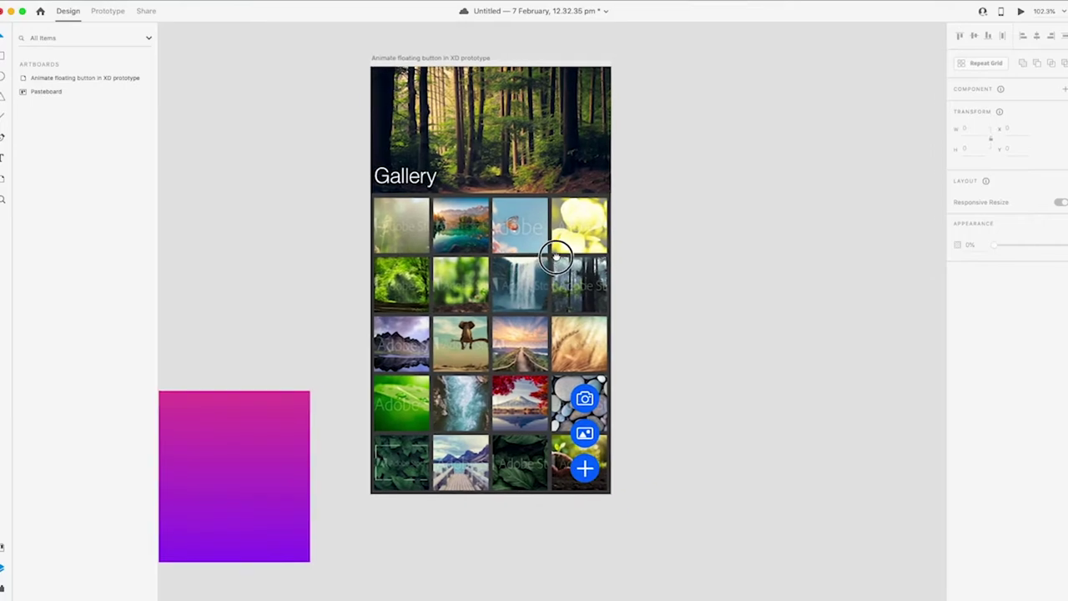
{"action": "left_click", "coordinate": [217, 445]}
{"action": "key", "text": "Delete"}
{"action": "key", "text": "super+0"}
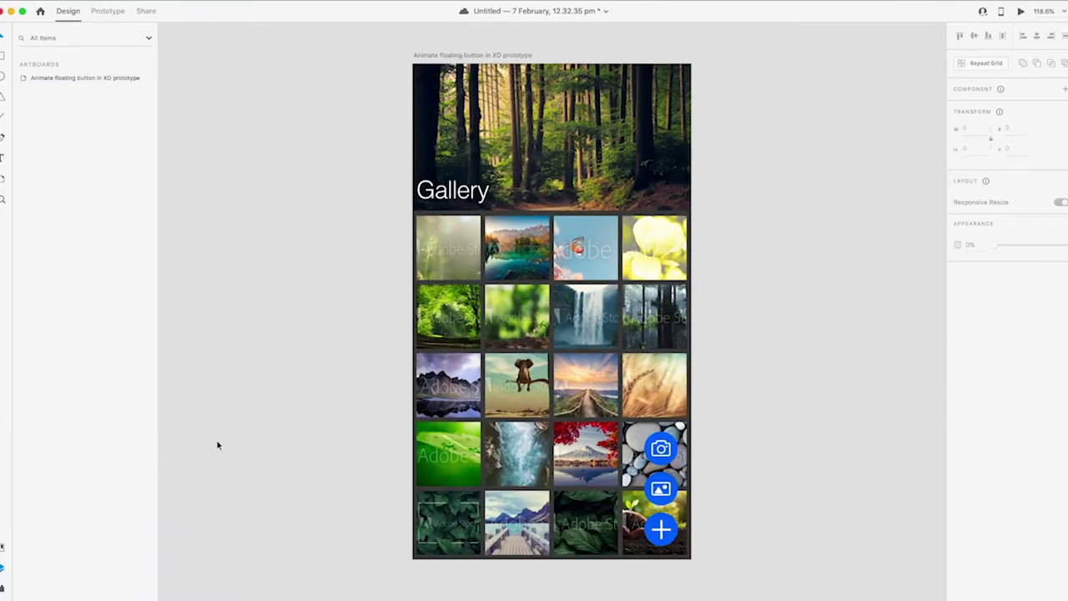
Duplicate the gallery artboard by copying it and pasting the copy beside the original.
{"action": "left_click", "coordinate": [472, 56]}
{"action": "right_click", "coordinate": [472, 56]}
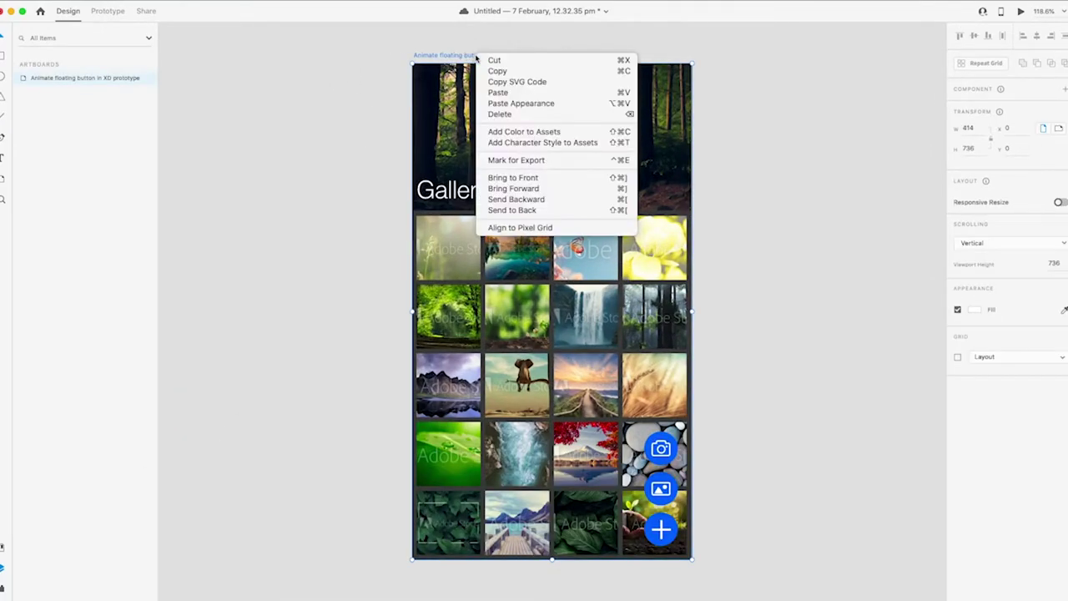
{"action": "left_click", "coordinate": [524, 71]}
{"action": "right_click", "coordinate": [744, 97]}
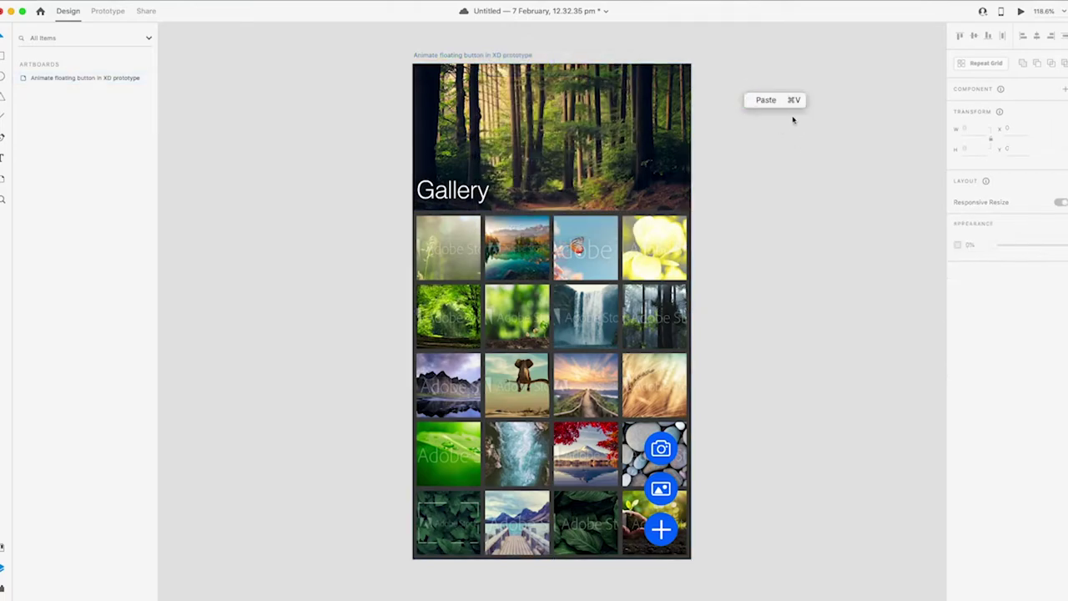
{"action": "left_click", "coordinate": [779, 104]}
{"action": "left_click", "coordinate": [823, 368]}
Rotate the image button on the original artboard to -90°.
{"action": "scroll", "coordinate": [750, 365], "scroll_direction": "down", "scroll_amount": 5}
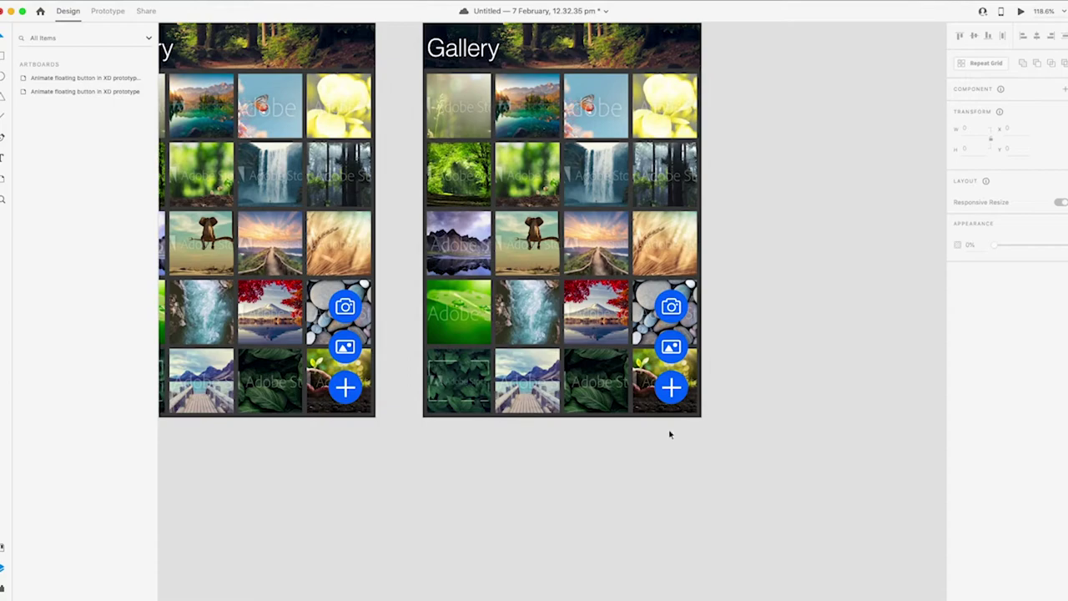
{"action": "left_click_drag", "start_coordinate": [424, 451], "coordinate": [644, 455]}
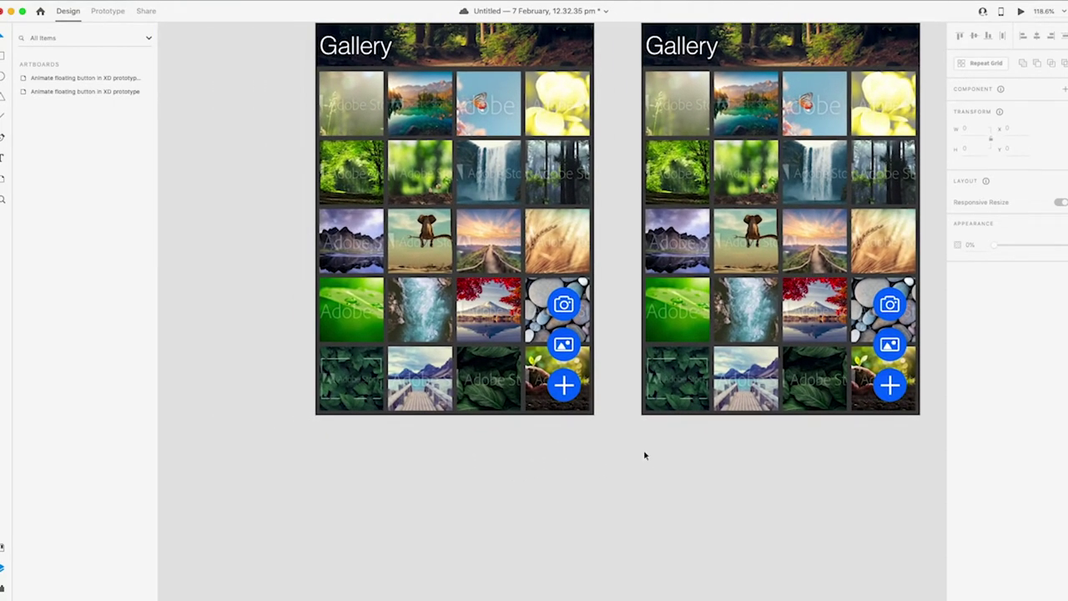
{"action": "scroll", "coordinate": [644, 455], "scroll_direction": "up", "scroll_amount": 5}
{"action": "scroll", "coordinate": [567, 376], "scroll_direction": "down", "scroll_amount": 2}
{"action": "scroll", "coordinate": [534, 342], "scroll_direction": "right", "scroll_amount": 2}
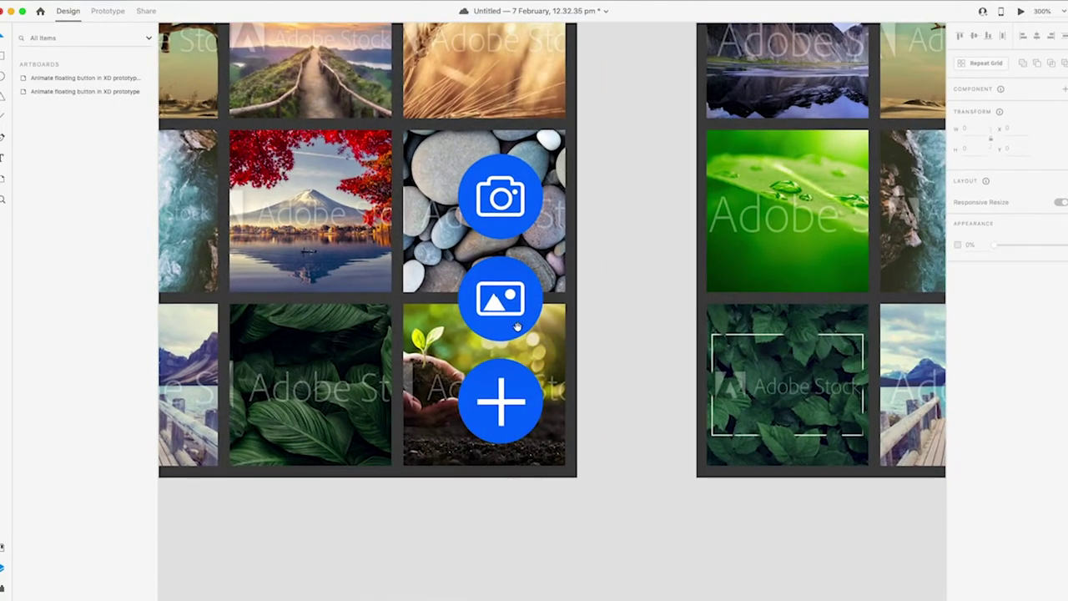
{"action": "left_click", "coordinate": [499, 310]}
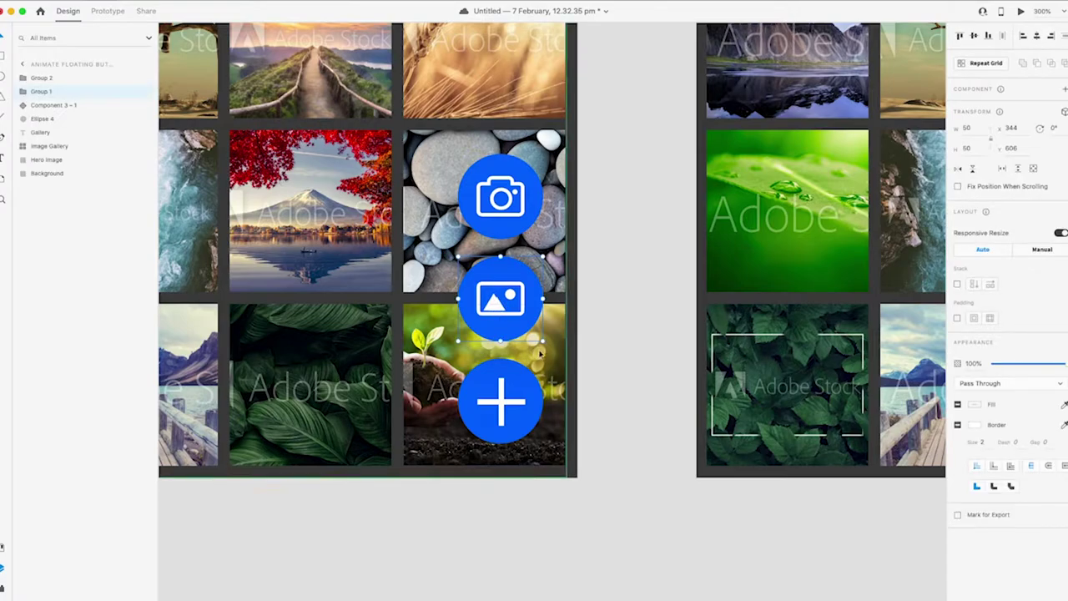
{"action": "left_click_drag", "start_coordinate": [543, 343], "coordinate": [523, 275]}
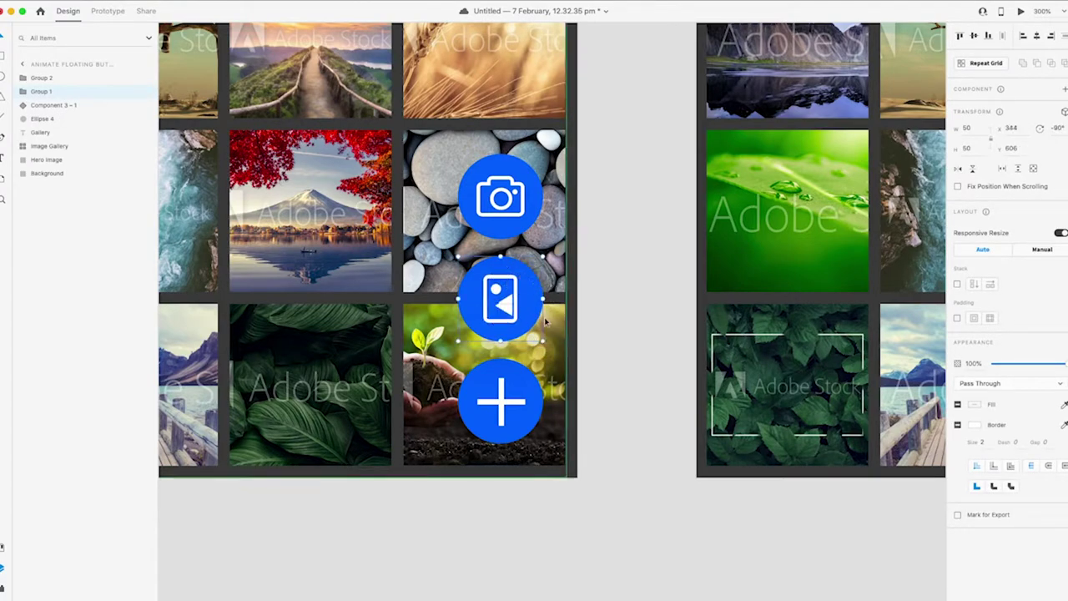
Move the rotated image button onto the plus button at Y 666 and send it behind the plus button's circle.
{"action": "left_click_drag", "start_coordinate": [527, 309], "coordinate": [521, 409]}
{"action": "key", "text": "Up"}
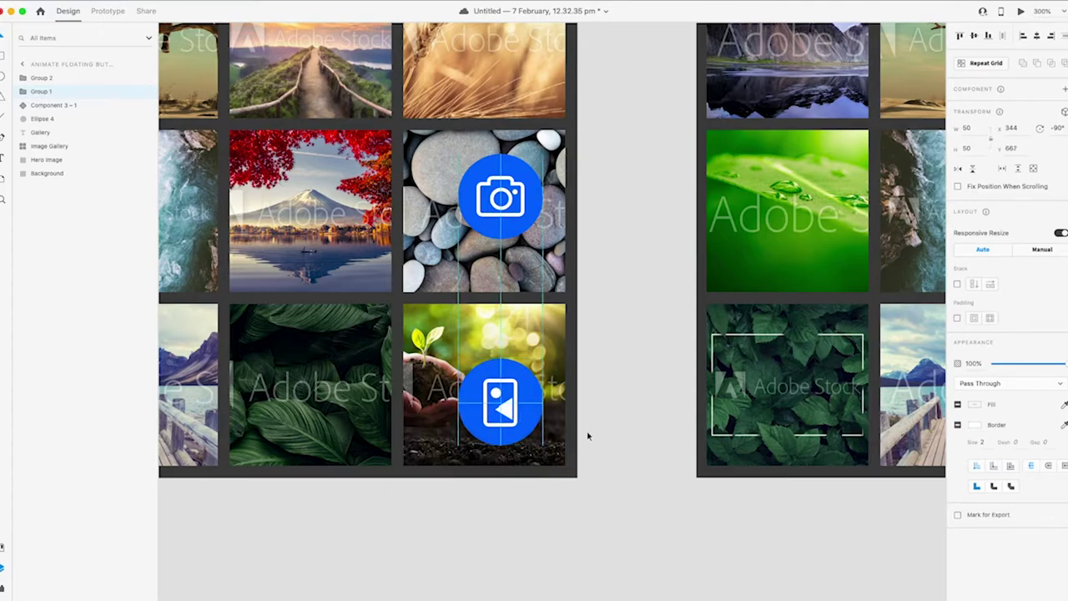
{"action": "key", "text": "super+bracketleft"}
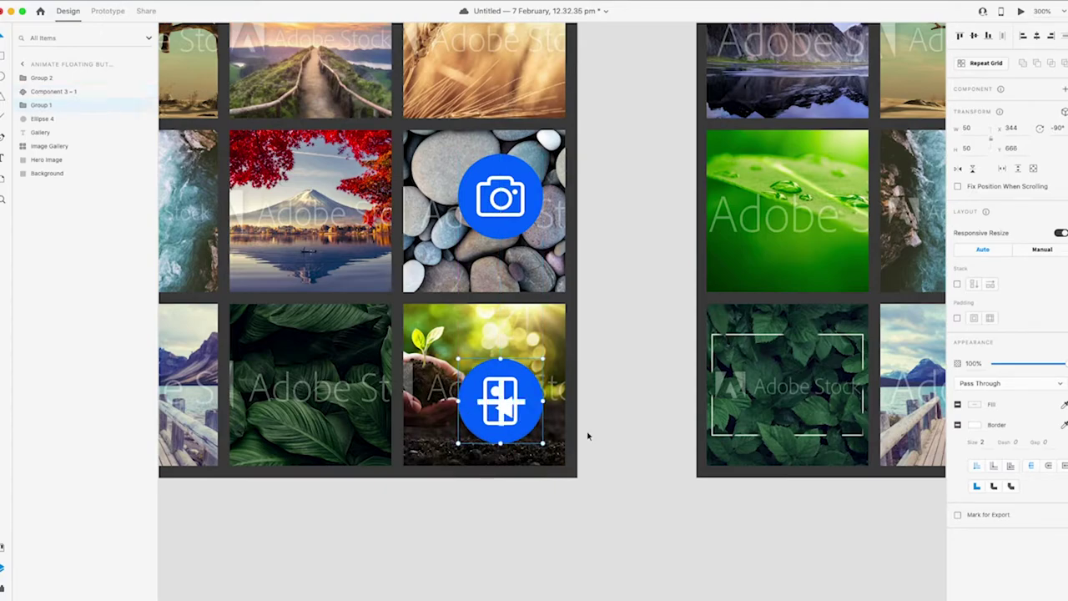
{"action": "key", "text": "super+bracketleft"}
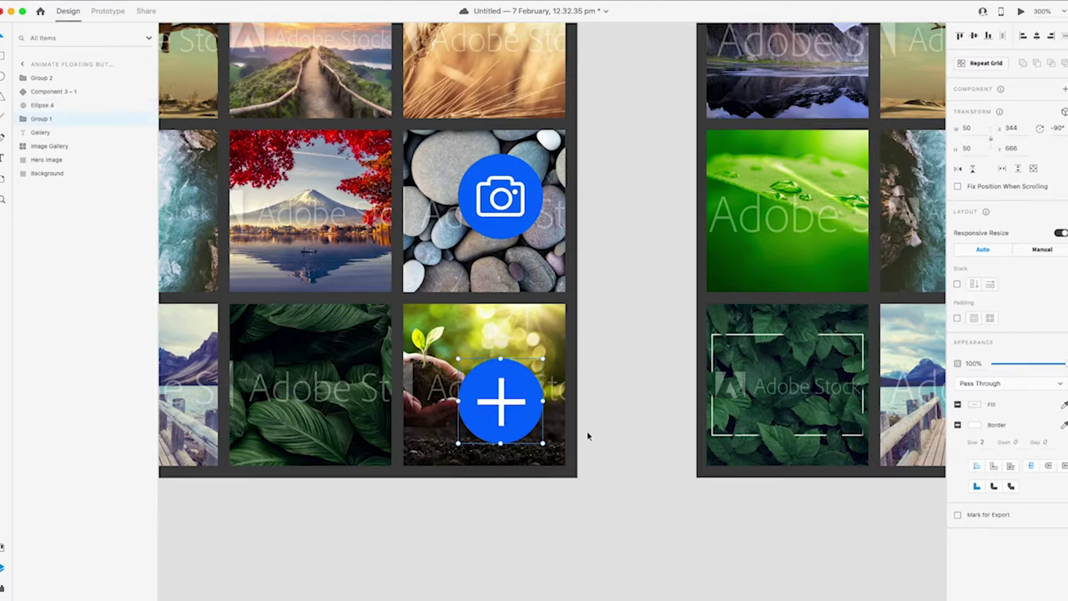
Try stacking the image button at the very front and the very back of the artboard.
{"action": "key", "text": "super+shift+bracketright"}
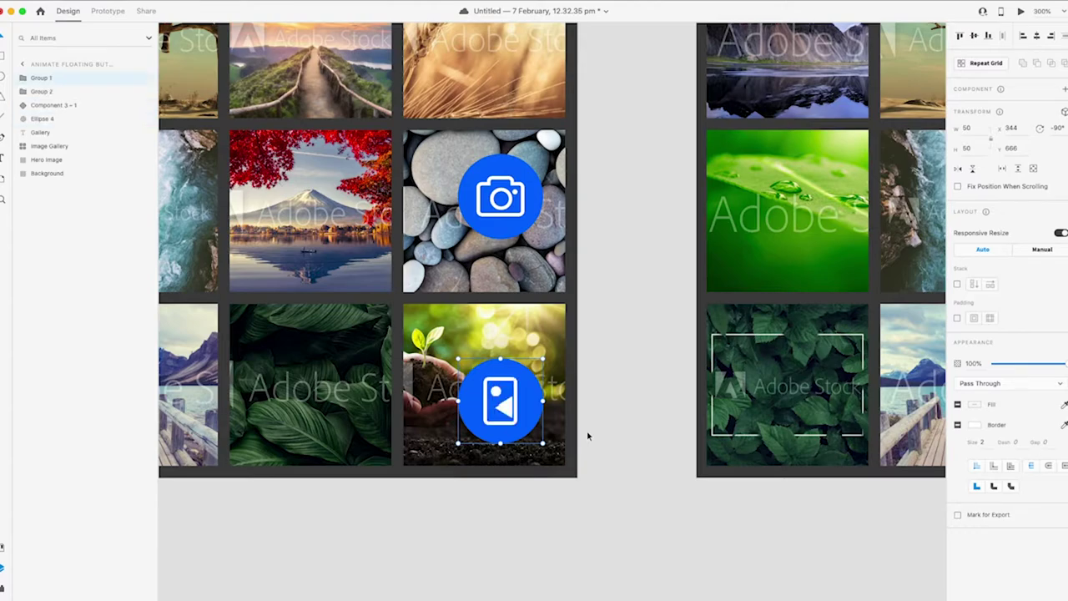
{"action": "key", "text": "super+shift+bracketleft"}
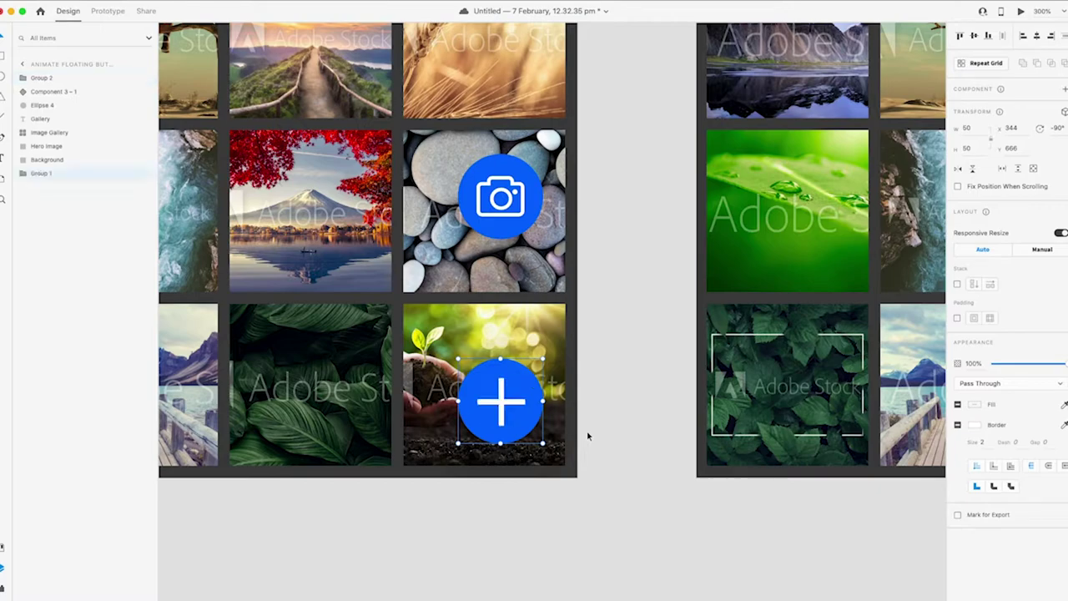
{"action": "key", "text": "super+shift+bracketright"}
{"action": "key", "text": "super+shift+bracketleft"}
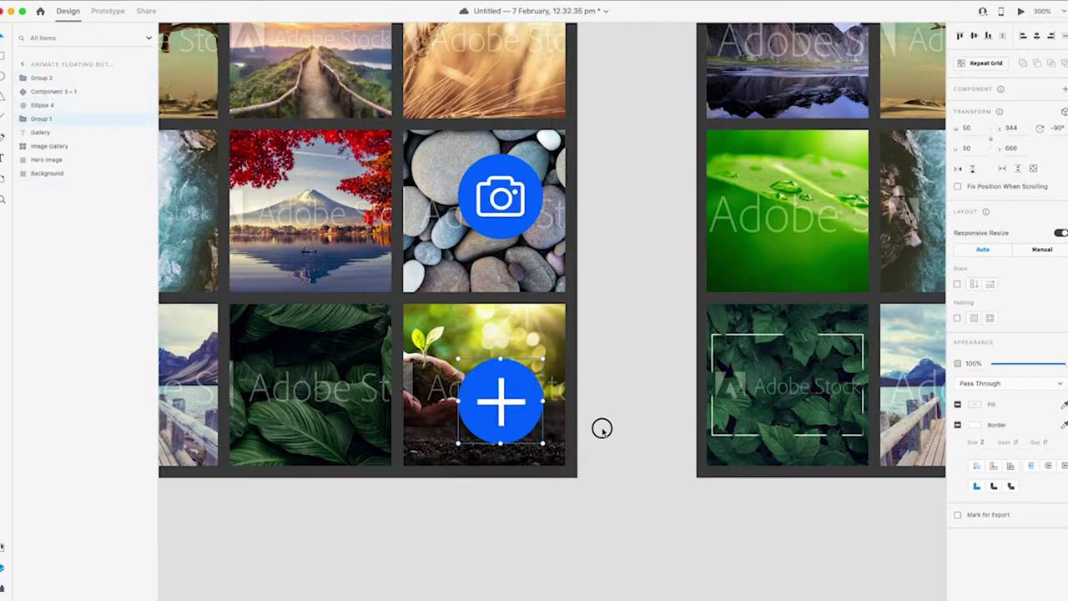
Group the plus icon with its blue circle on the original artboard.
{"action": "double_click", "coordinate": [515, 402]}
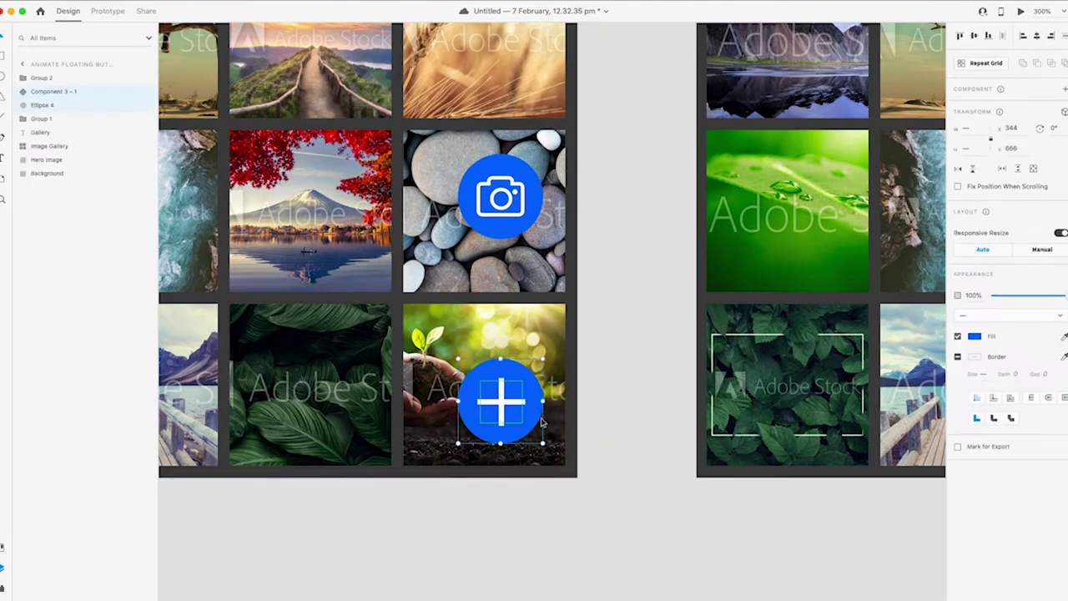
{"action": "left_click", "coordinate": [617, 417]}
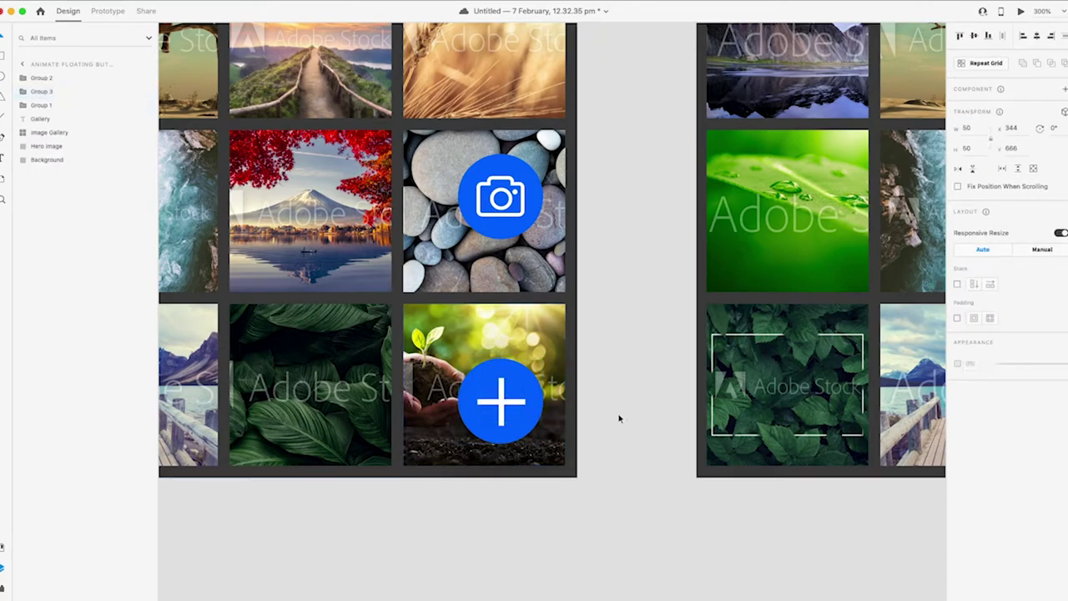
Rotate the original artboard's camera button to -120° and move it directly behind the plus button.
{"action": "left_click", "coordinate": [511, 241]}
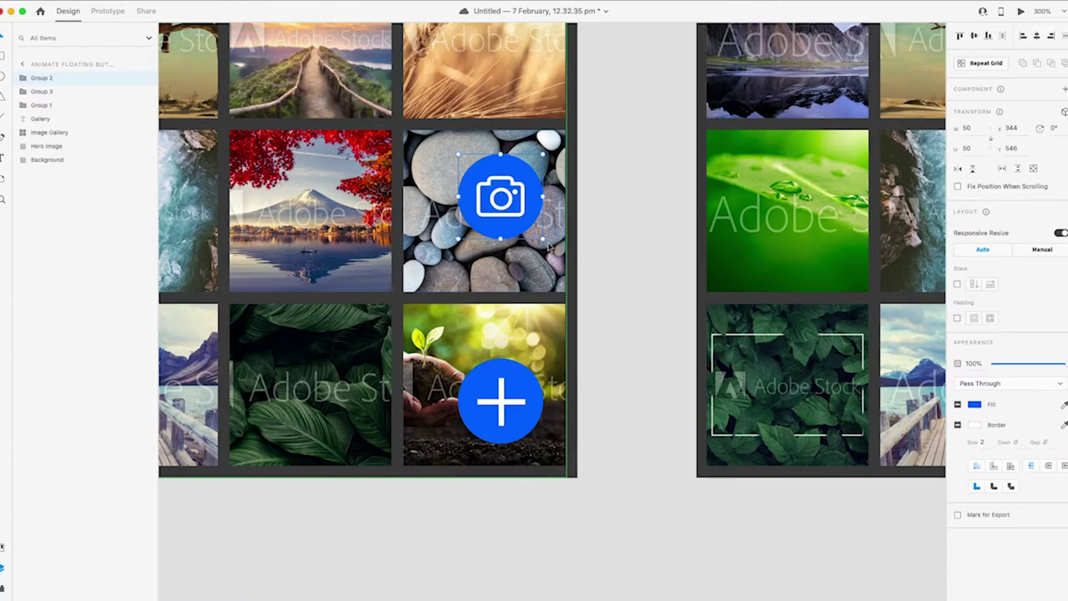
{"action": "left_click_drag", "start_coordinate": [549, 246], "coordinate": [510, 154]}
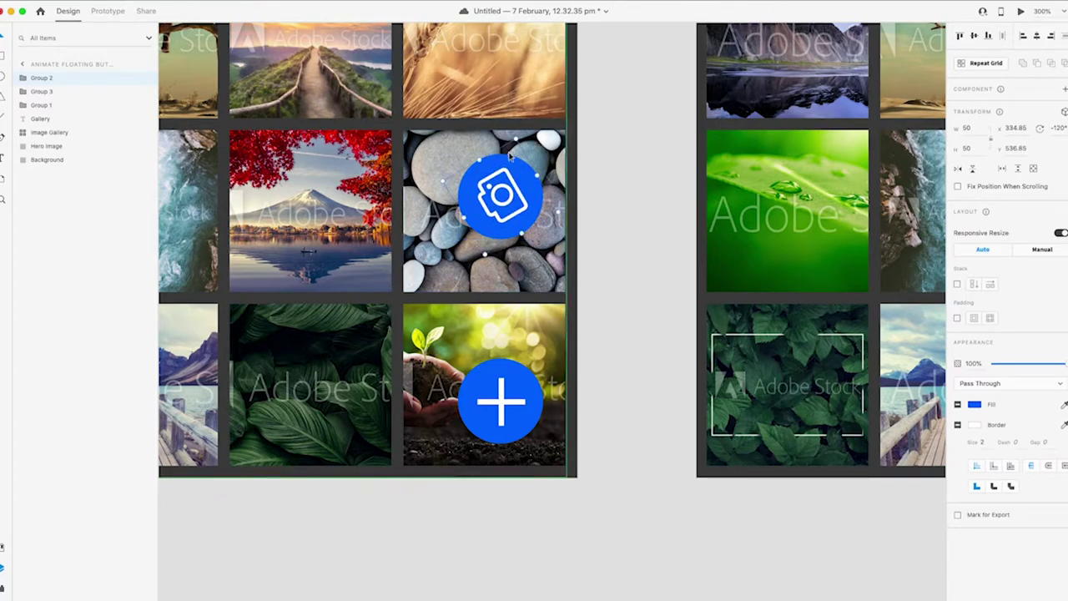
{"action": "left_click_drag", "start_coordinate": [516, 199], "coordinate": [512, 401]}
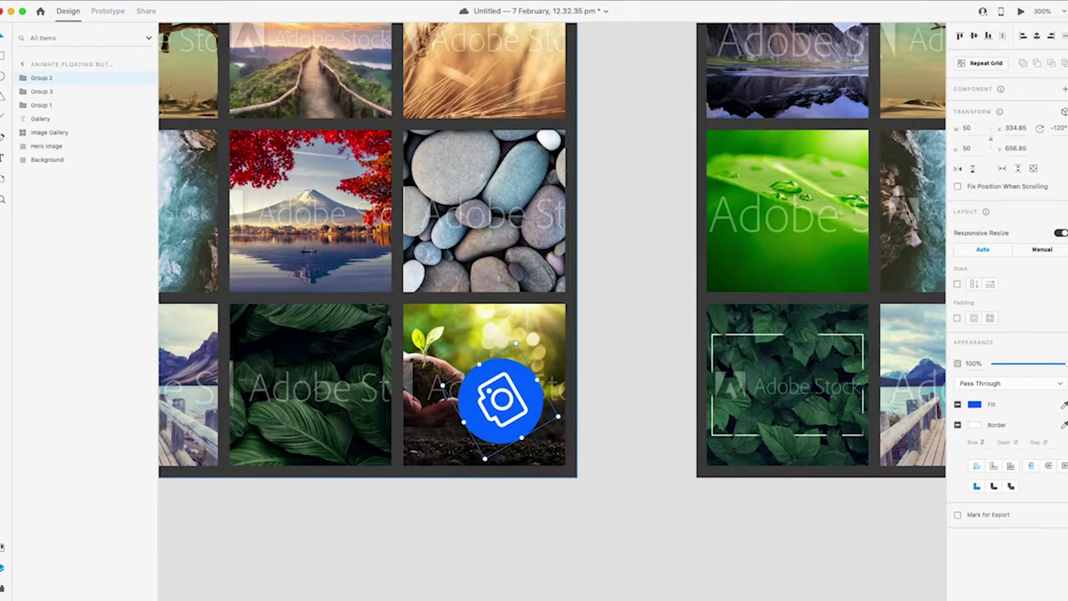
{"action": "key", "text": "super+shift+bracketleft"}
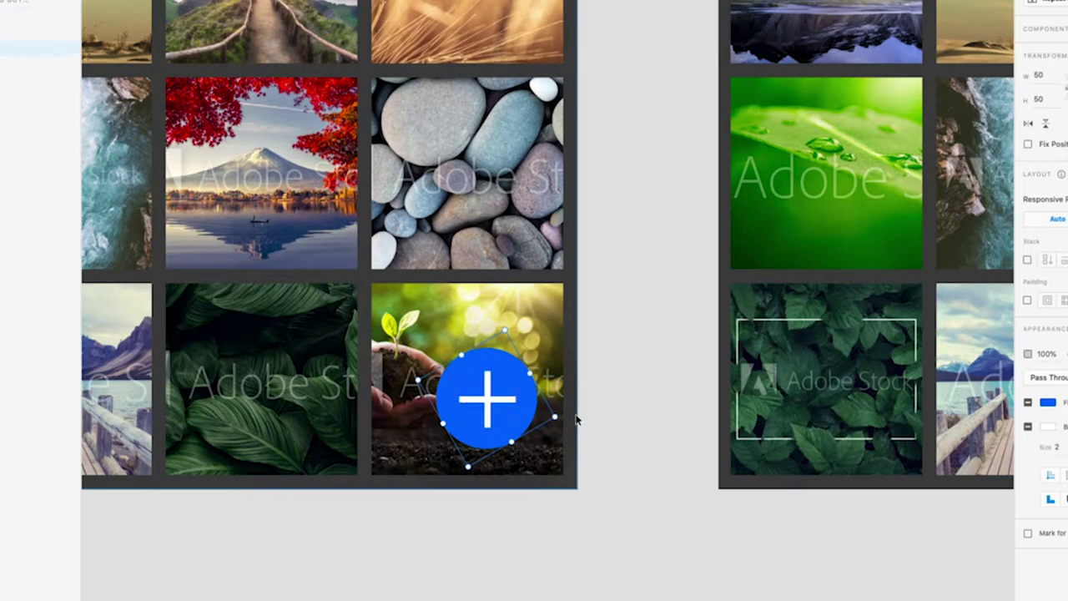
{"action": "left_click", "coordinate": [625, 455]}
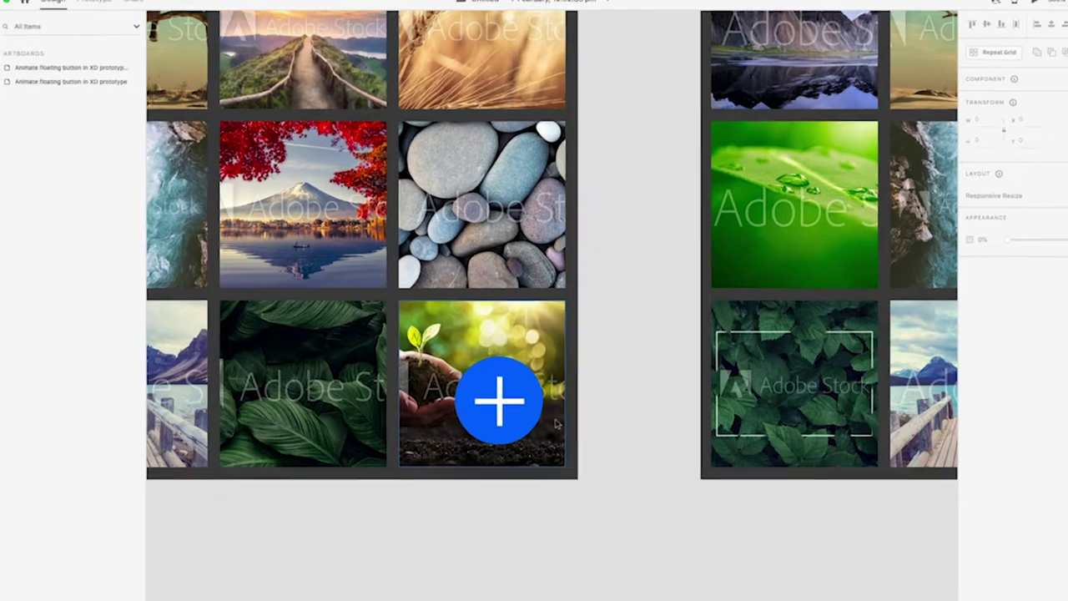
In Prototype mode, link the first artboard's plus button to the duplicated artboard with a tap interaction.
{"action": "key", "text": "super+0"}
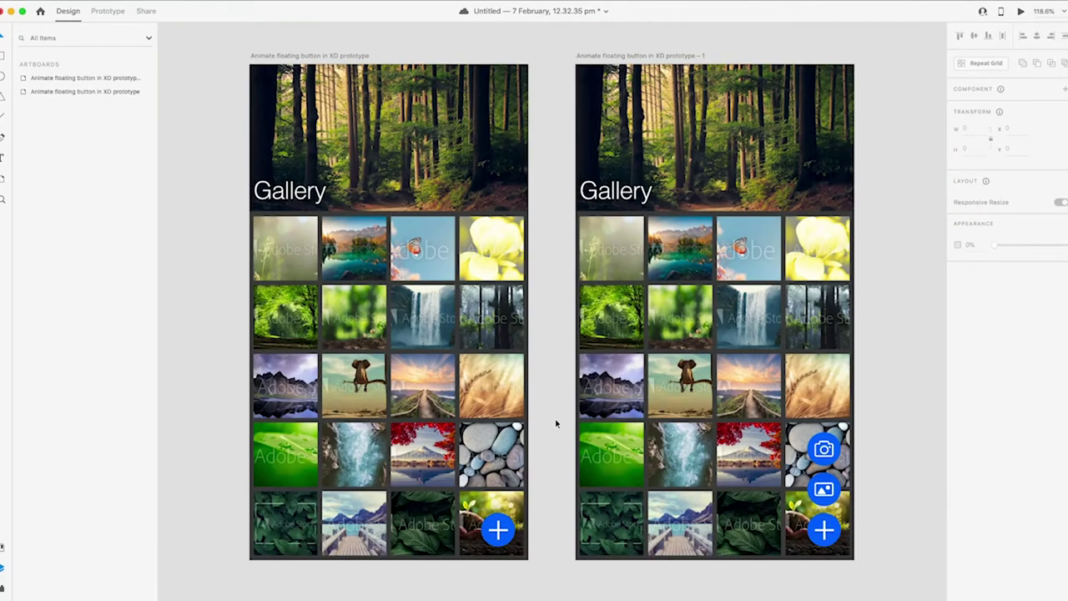
{"action": "scroll", "coordinate": [543, 411], "scroll_direction": "down", "scroll_amount": 3}
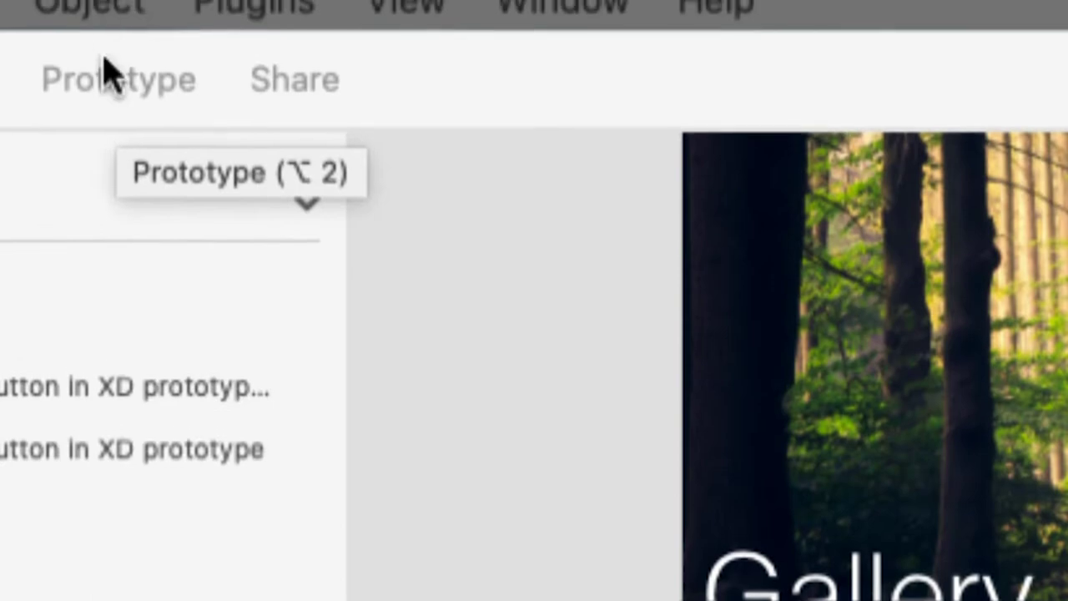
{"action": "left_click", "coordinate": [130, 96]}
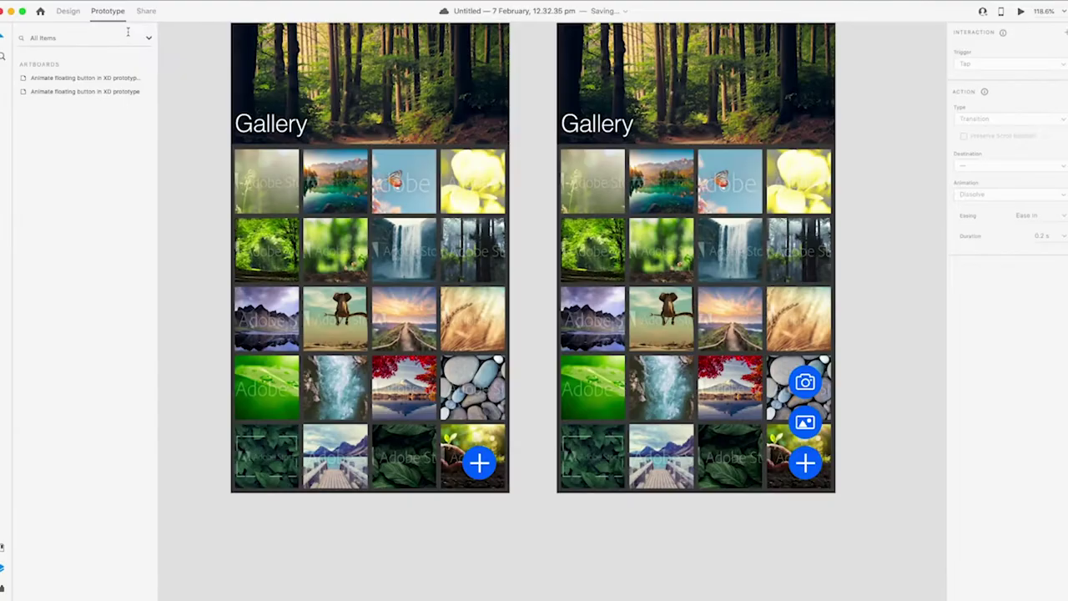
{"action": "left_click", "coordinate": [490, 472]}
{"action": "left_click", "coordinate": [498, 469]}
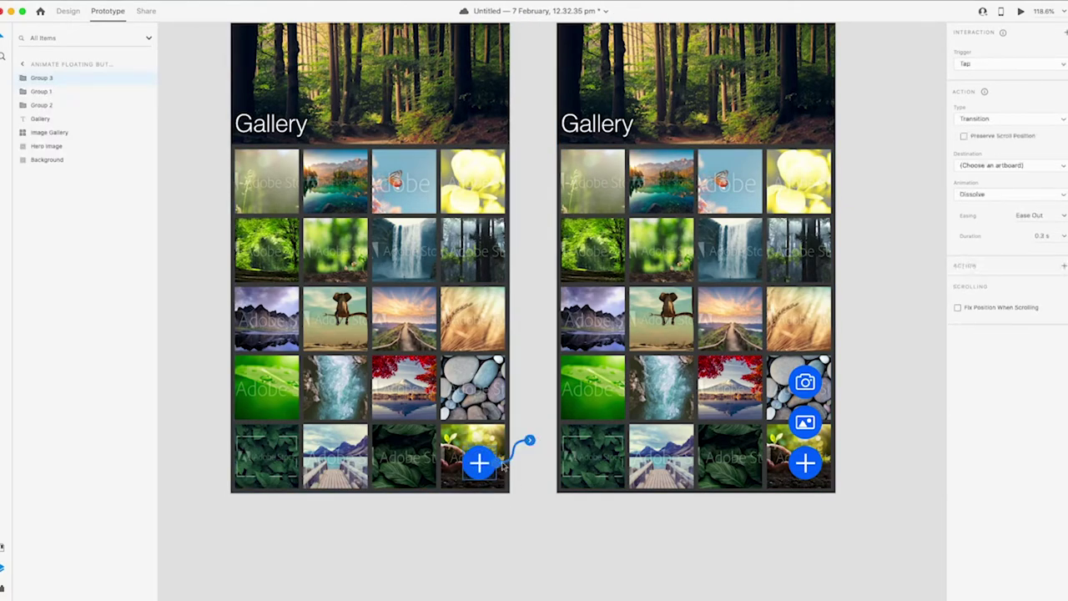
{"action": "left_click_drag", "start_coordinate": [529, 439], "coordinate": [597, 419]}
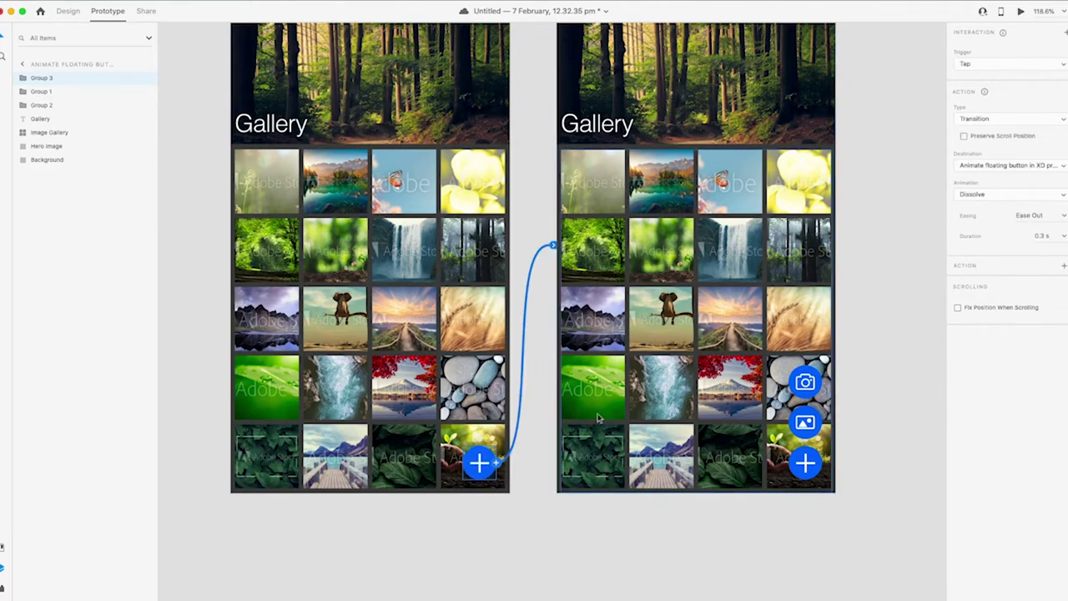
Set the plus button's interaction to Auto-Animate with Snap easing.
{"action": "left_click", "coordinate": [999, 122]}
{"action": "left_click", "coordinate": [999, 129]}
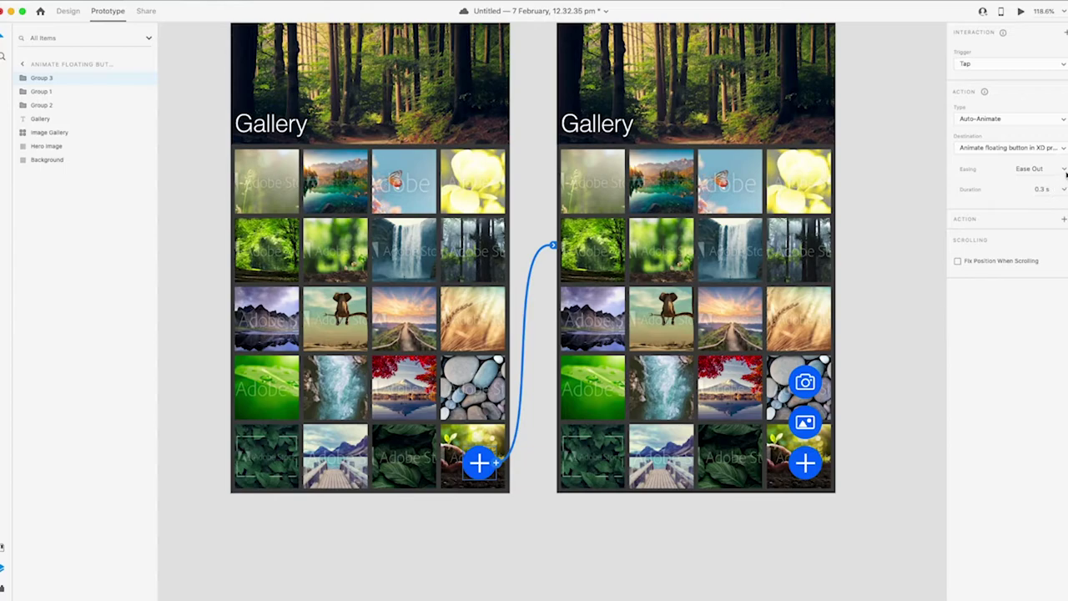
{"action": "left_click", "coordinate": [1064, 169]}
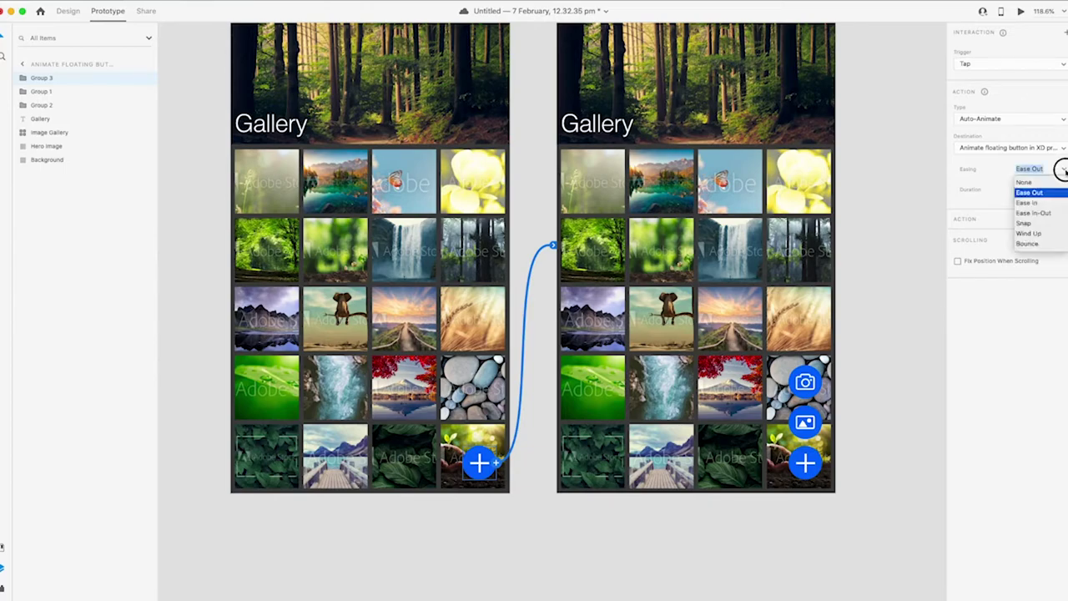
{"action": "left_click", "coordinate": [1024, 223]}
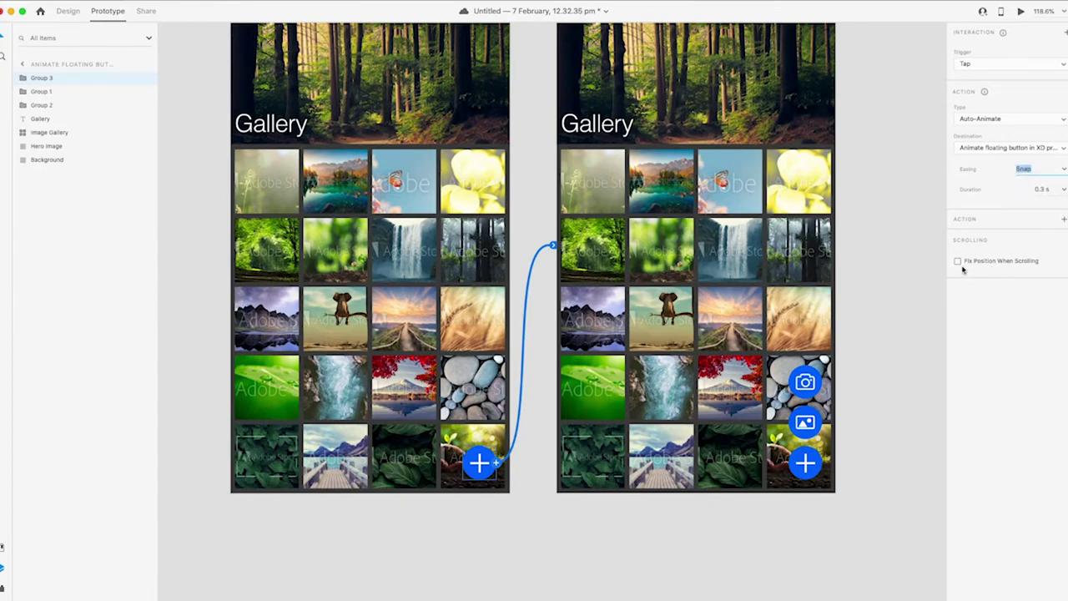
{"action": "left_click", "coordinate": [906, 261]}
Preview the prototype and trigger the plus button to test the button animation.
{"action": "left_click", "coordinate": [1021, 14]}
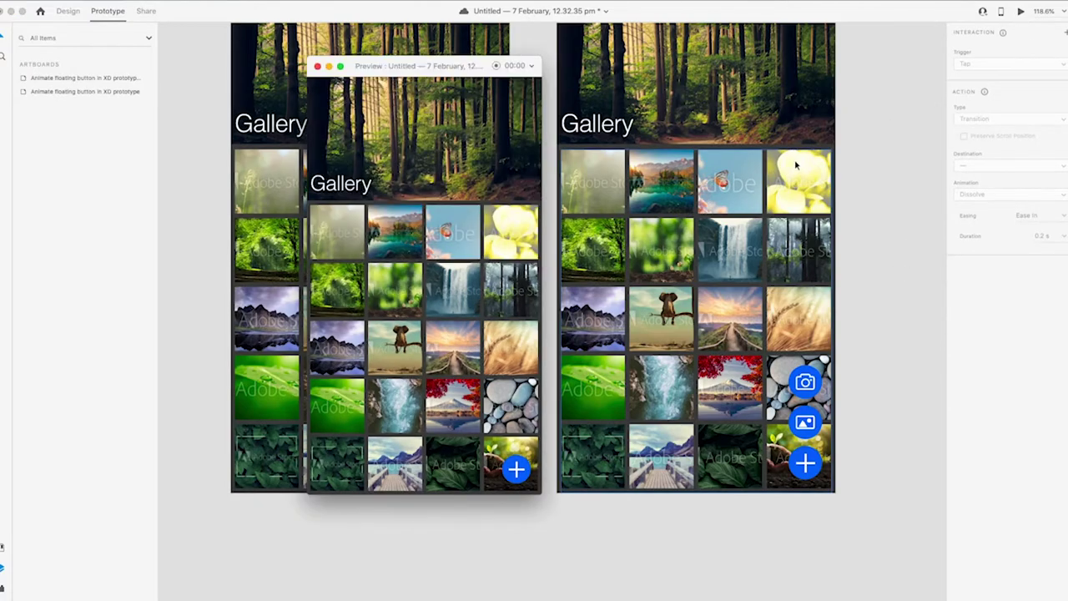
{"action": "left_click", "coordinate": [516, 481]}
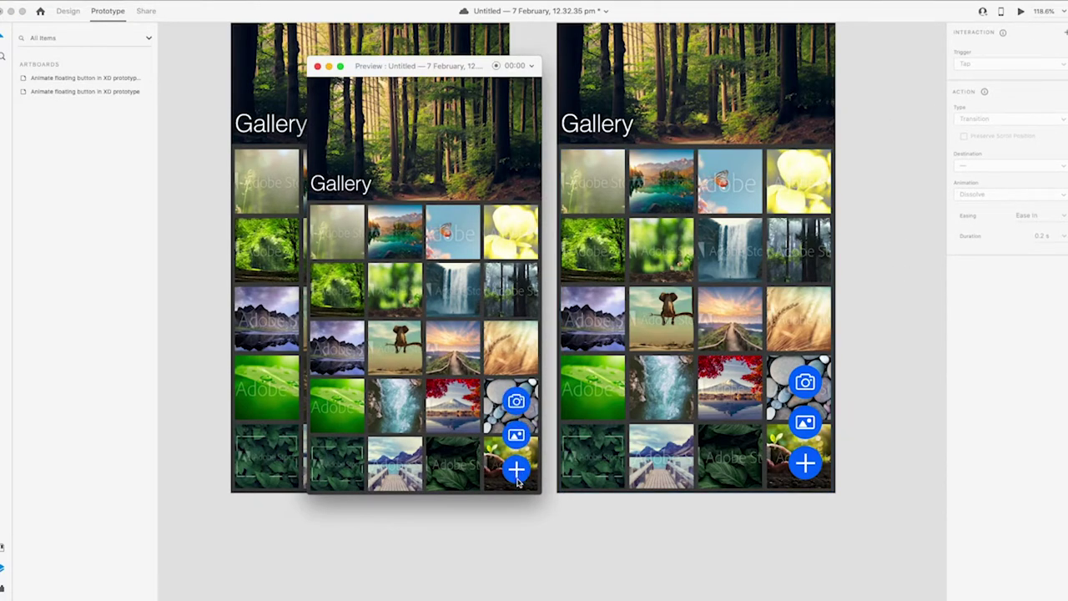
Close the preview and link the duplicated artboard's plus button back to the first artboard with a tap Auto-Animate interaction.
{"action": "left_click", "coordinate": [316, 67]}
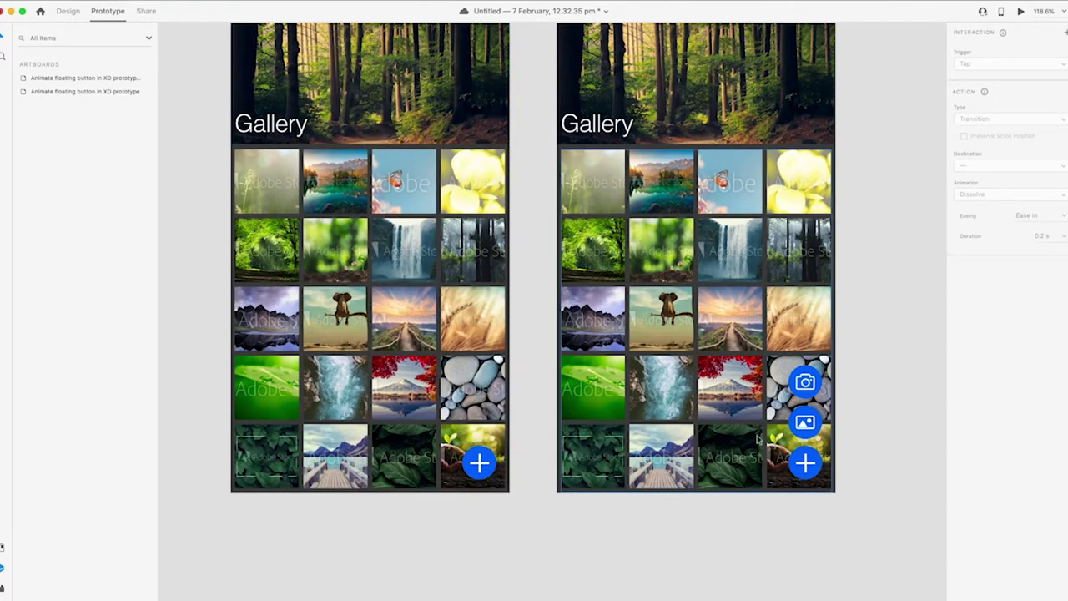
{"action": "left_click", "coordinate": [807, 468]}
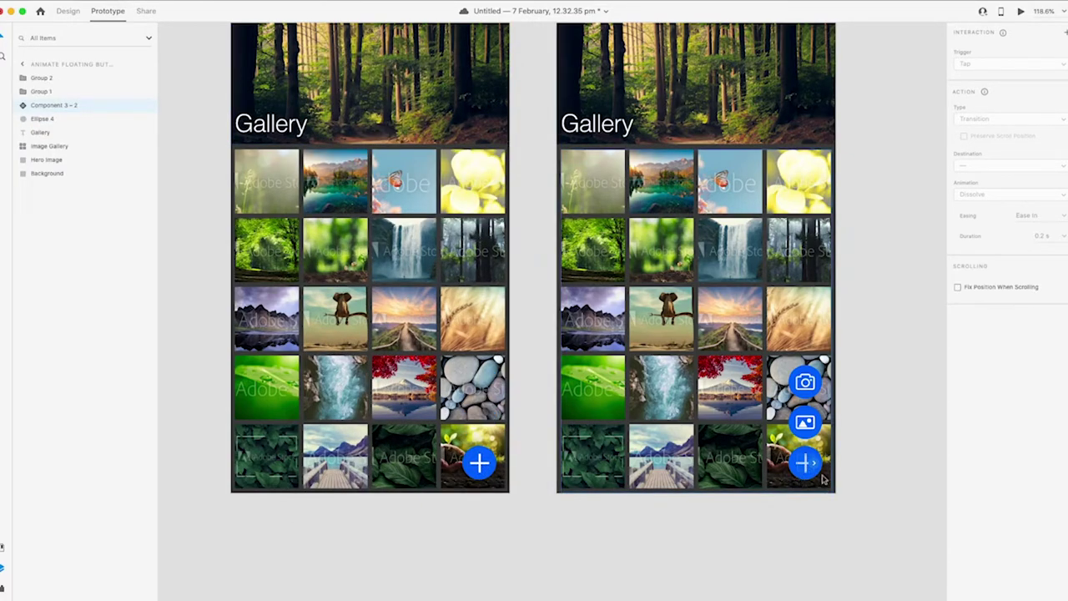
{"action": "left_click_drag", "start_coordinate": [819, 471], "coordinate": [513, 421]}
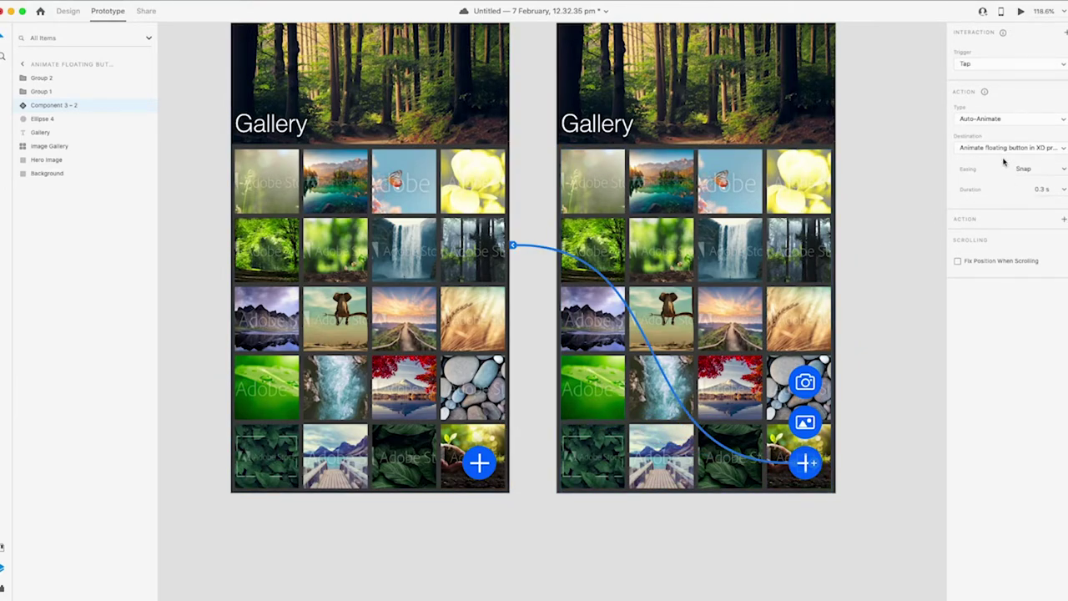
Preview the prototype and toggle the plus button repeatedly to test the opening and closing animation in both directions.
{"action": "left_click", "coordinate": [1019, 11]}
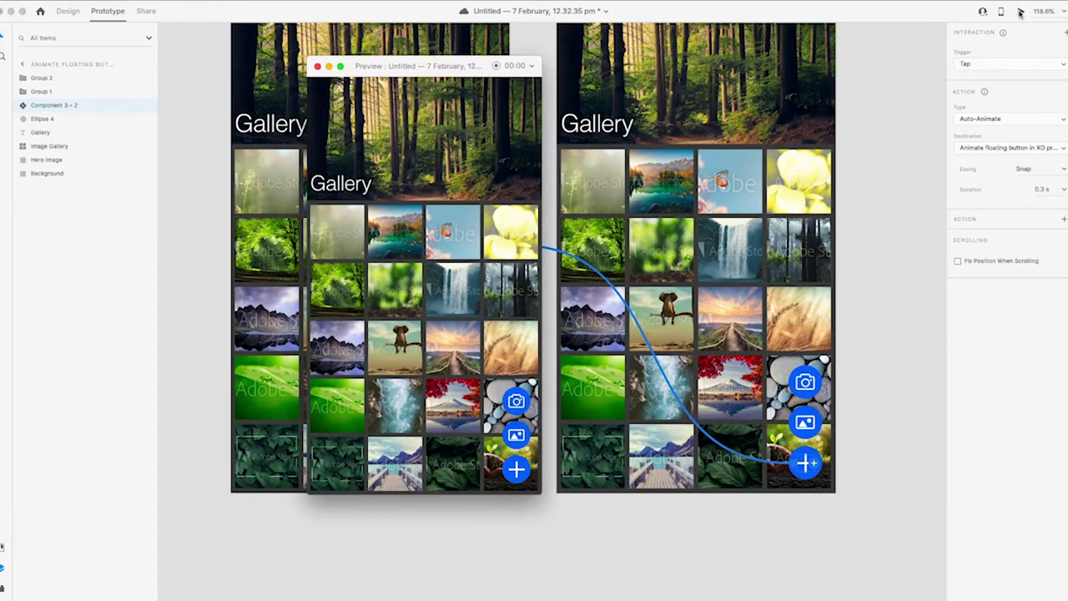
{"action": "left_click", "coordinate": [518, 471]}
{"action": "left_click", "coordinate": [518, 472]}
{"action": "left_click", "coordinate": [518, 471]}
{"action": "left_click", "coordinate": [516, 471]}
{"action": "left_click", "coordinate": [516, 472]}
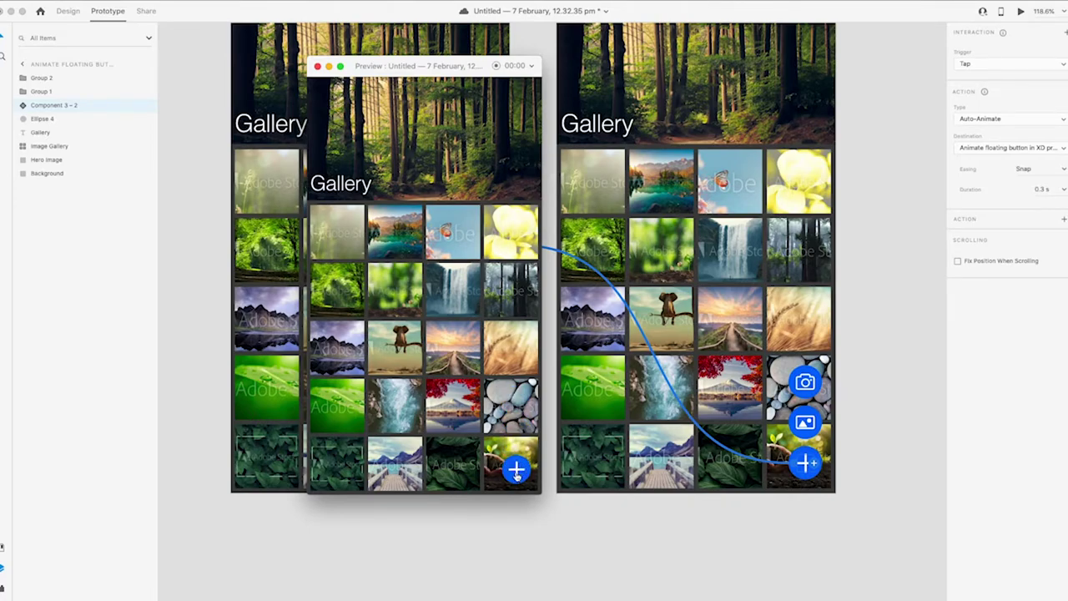
{"action": "left_click", "coordinate": [516, 471]}
{"action": "left_click", "coordinate": [517, 472]}
{"action": "left_click", "coordinate": [517, 471]}
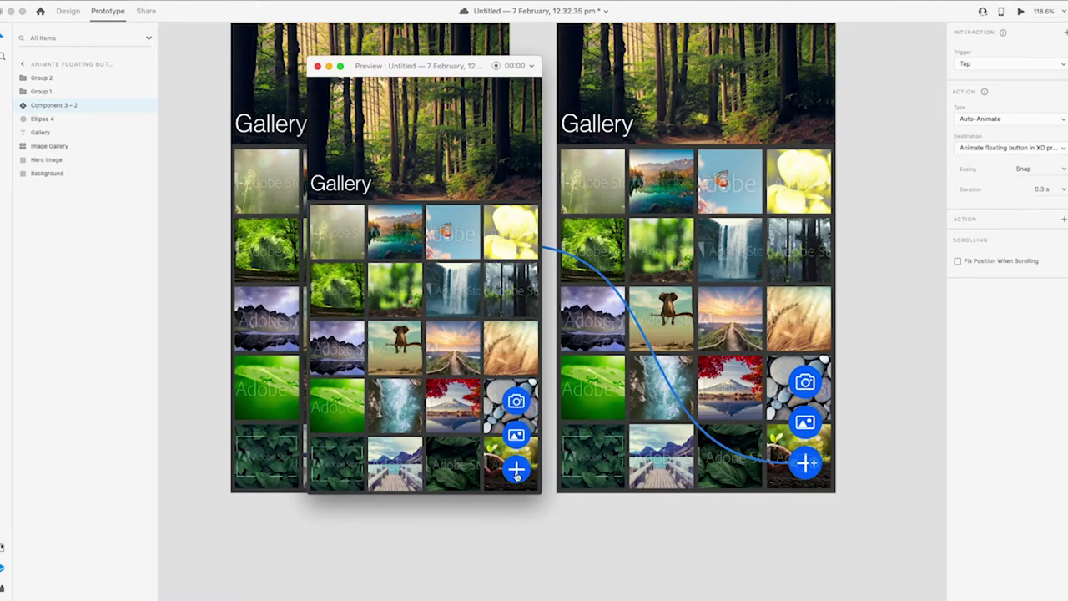
{"action": "left_click", "coordinate": [516, 471]}
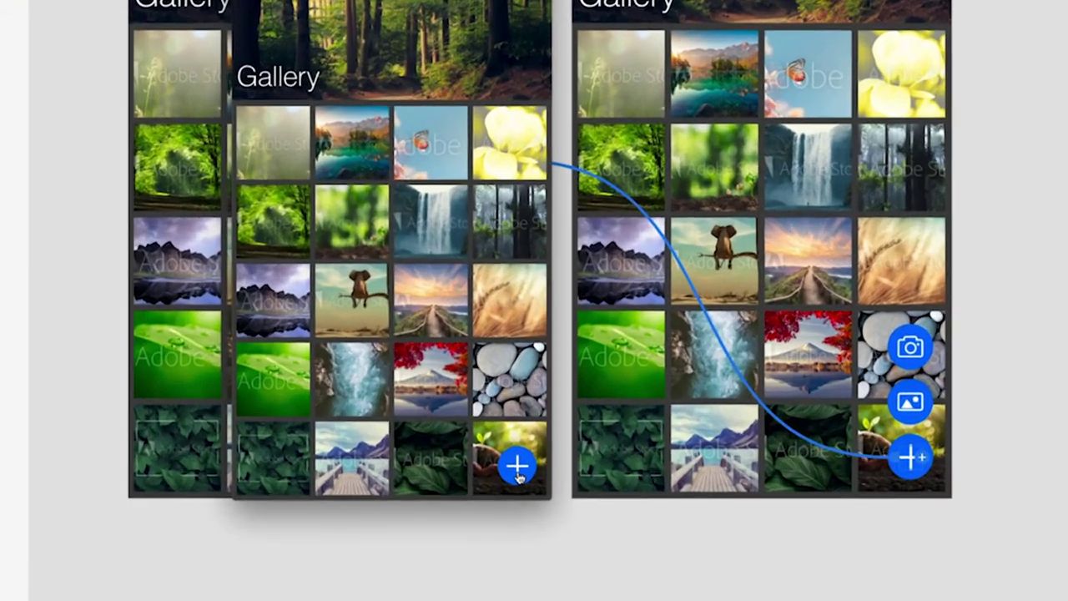
{"action": "left_click", "coordinate": [516, 467]}
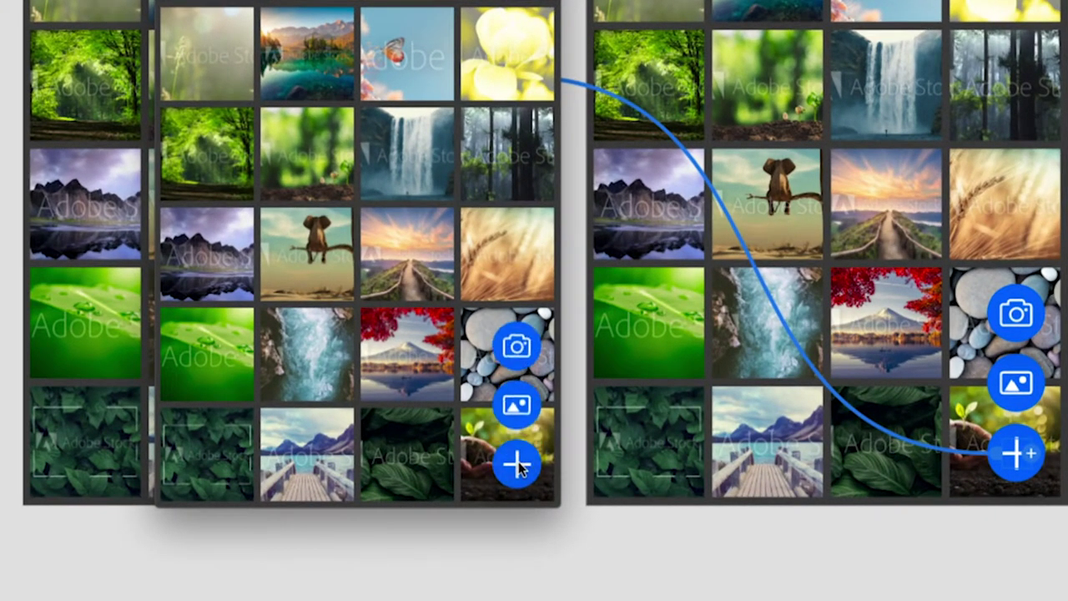
{"action": "left_click", "coordinate": [517, 466]}
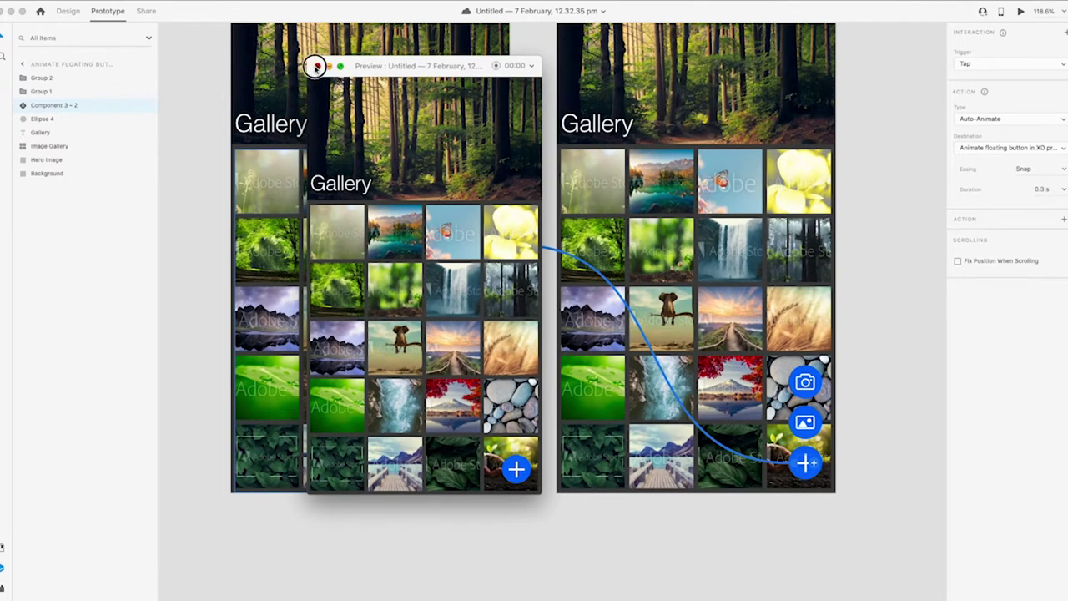
{"action": "left_click", "coordinate": [316, 67]}
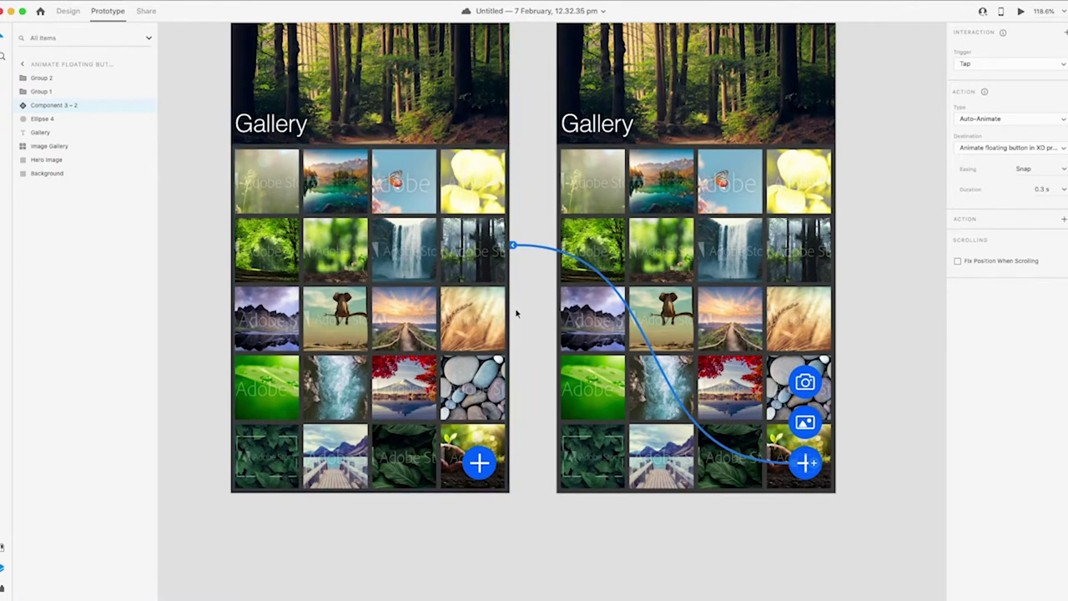
In Design mode, draw a 414 × 736 rectangle covering the entire first artboard.
{"action": "left_click", "coordinate": [575, 534]}
{"action": "left_click_drag", "start_coordinate": [556, 496], "coordinate": [512, 548]}
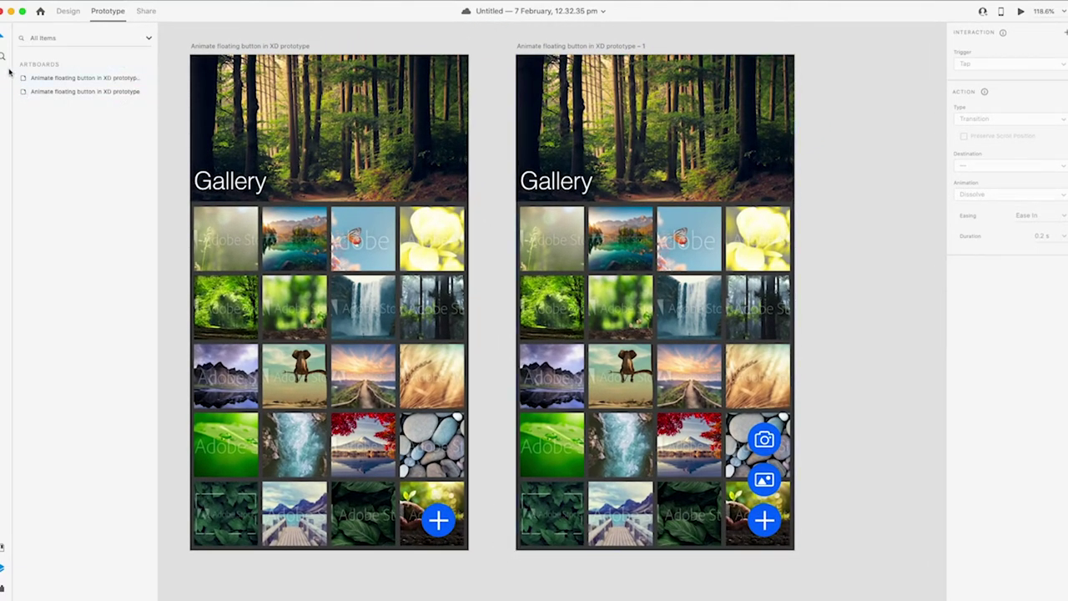
{"action": "left_click", "coordinate": [63, 12]}
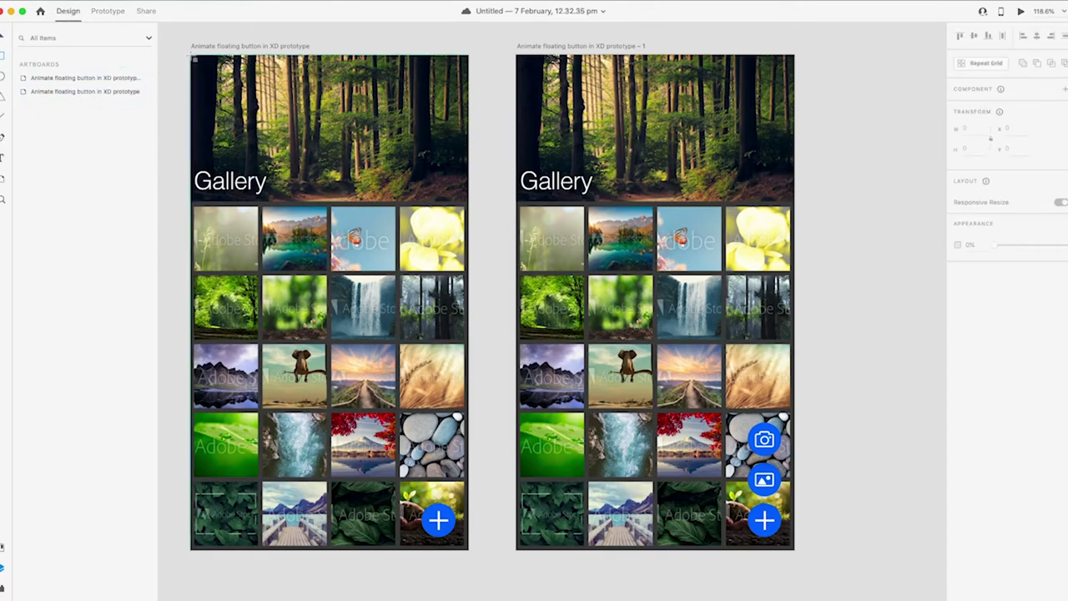
{"action": "mouse_move", "coordinate": [191, 57]}
{"action": "left_mouse_down"}
{"action": "mouse_move", "coordinate": [428, 309]}
{"action": "mouse_move", "coordinate": [464, 434]}
{"action": "mouse_move", "coordinate": [469, 550]}
{"action": "left_mouse_up"}
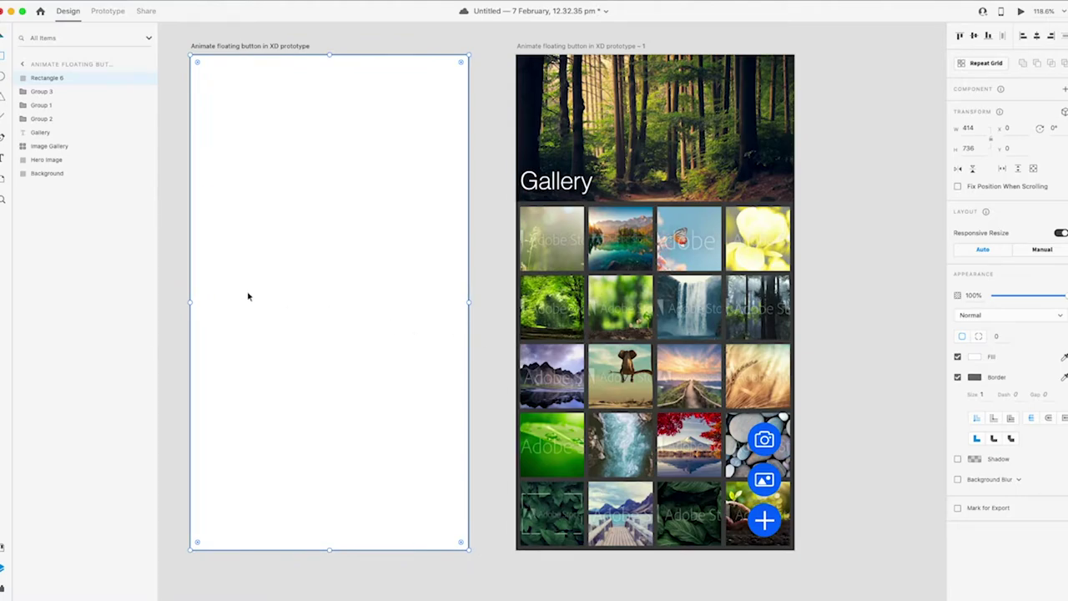
Remove the new rectangle's border and fill it with solid black #000000.
{"action": "left_click", "coordinate": [957, 377]}
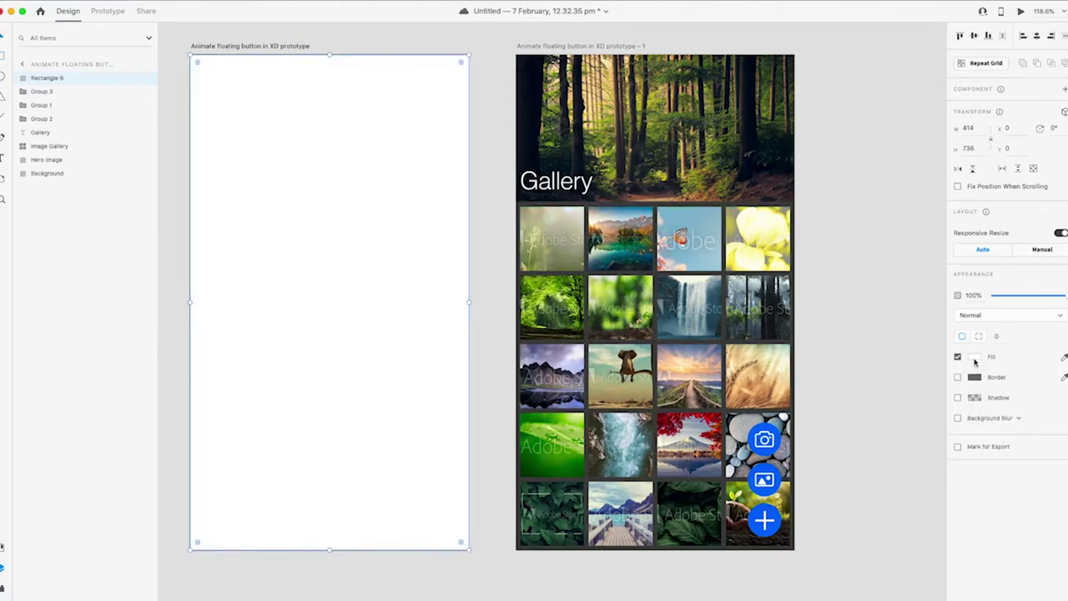
{"action": "left_click", "coordinate": [974, 356]}
{"action": "left_click", "coordinate": [894, 359]}
{"action": "left_click_drag", "start_coordinate": [894, 359], "coordinate": [941, 401]}
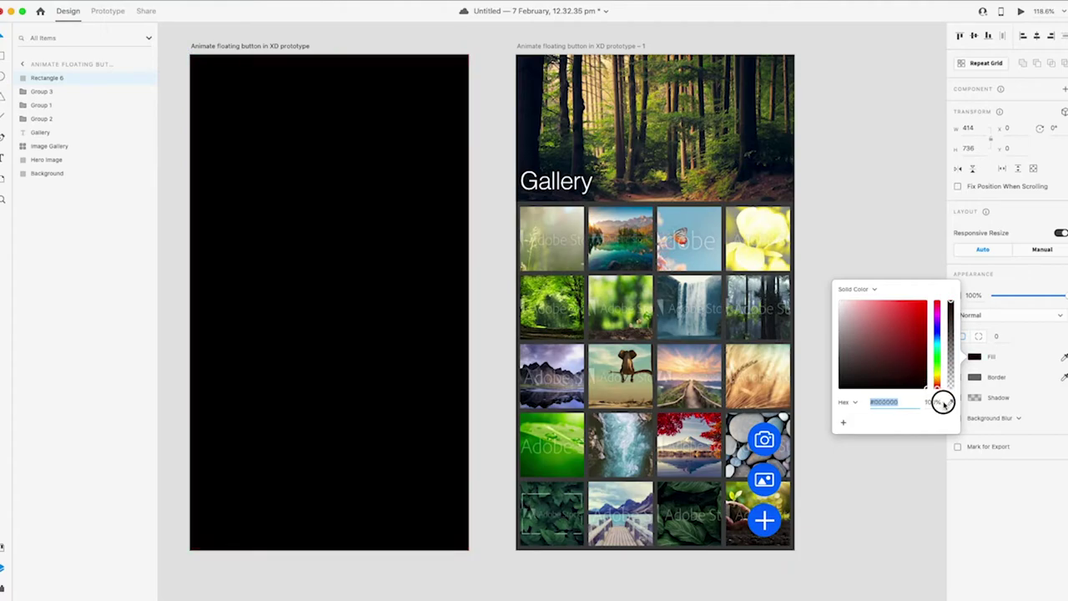
{"action": "left_click", "coordinate": [1042, 437]}
Move the black rectangle behind the button groups but above the Gallery text, and set its opacity to 0%.
{"action": "left_click_drag", "start_coordinate": [192, 306], "coordinate": [193, 303]}
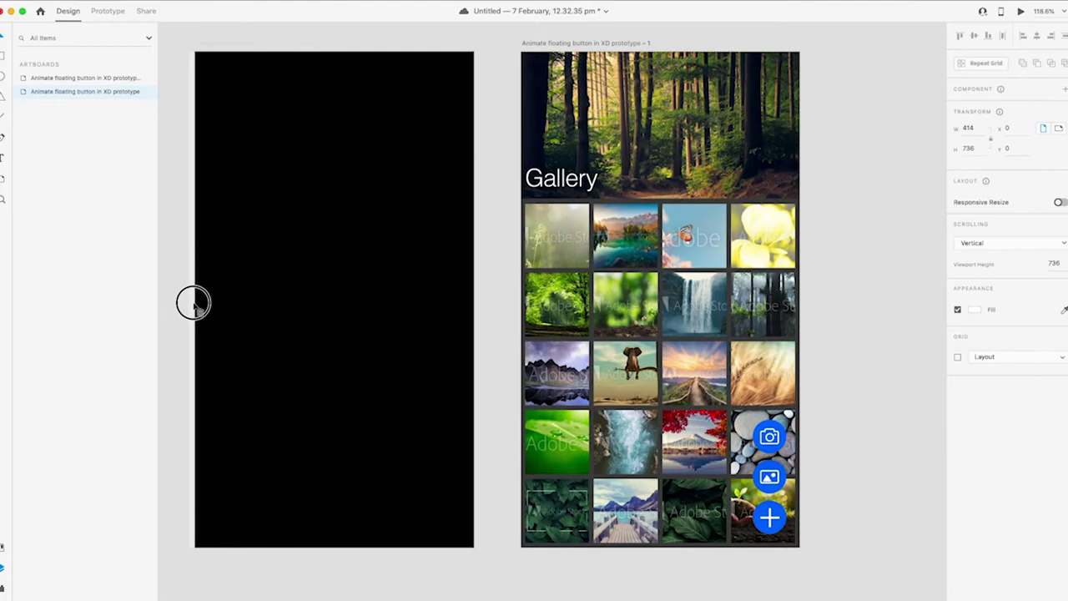
{"action": "left_click", "coordinate": [234, 145]}
{"action": "left_click_drag", "start_coordinate": [335, 53], "coordinate": [341, 49]}
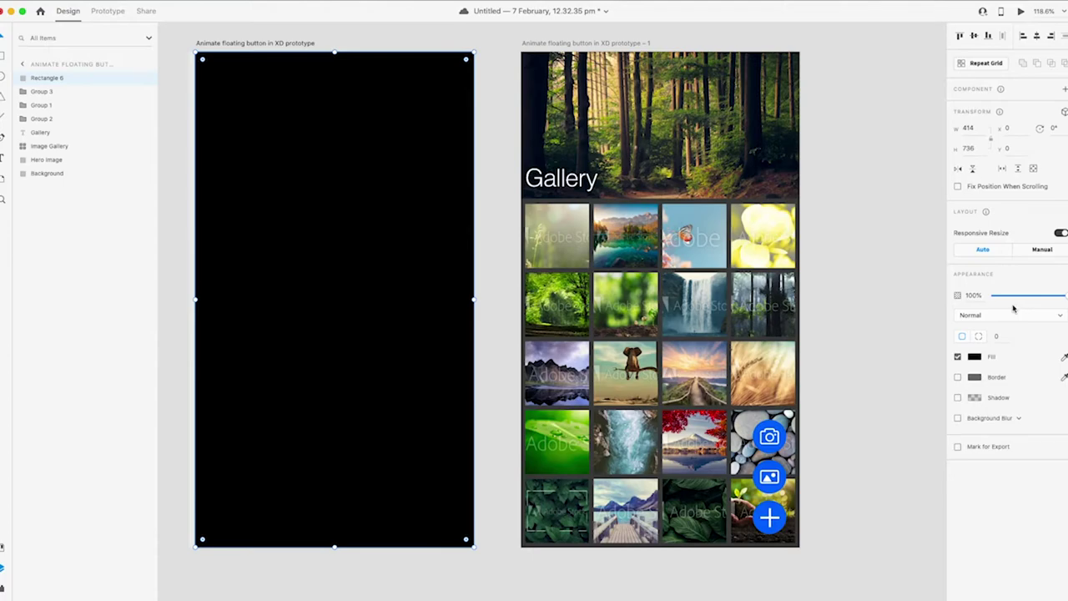
{"action": "key", "text": "super+bracketleft"}
{"action": "key", "text": "super+bracketleft"}
{"action": "key", "text": "super+bracketleft"}
{"action": "key", "text": "super+bracketleft"}
{"action": "key", "text": "super+bracketleft"}
{"action": "key", "text": "super+bracketleft"}
{"action": "key", "text": "super+bracketleft"}
{"action": "key", "text": "super+bracketright"}
{"action": "key", "text": "super+bracketright"}
{"action": "key", "text": "super+bracketright"}
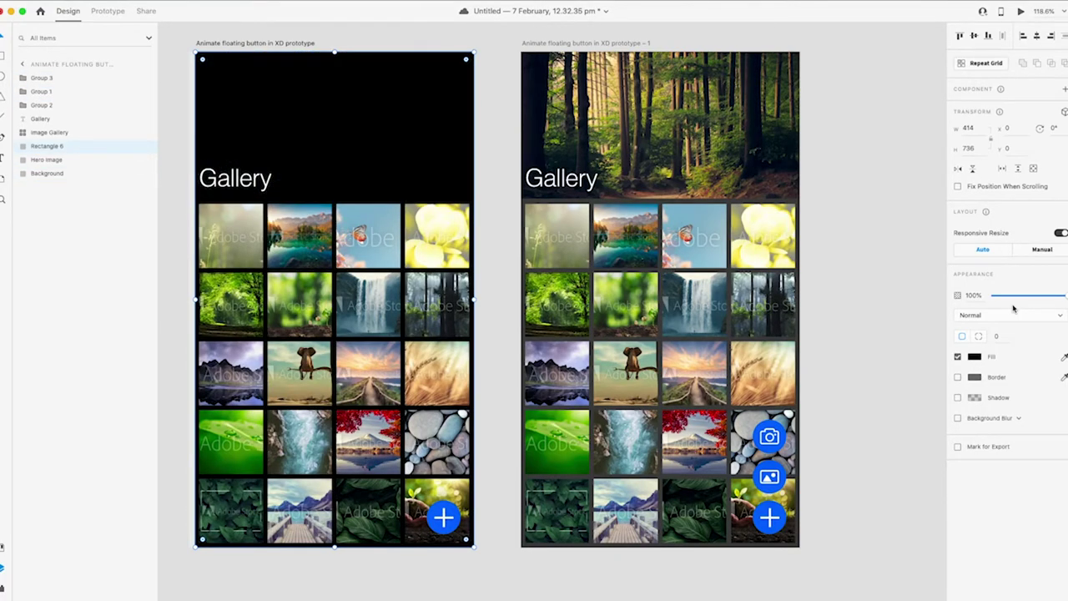
{"action": "key", "text": "super+bracketright"}
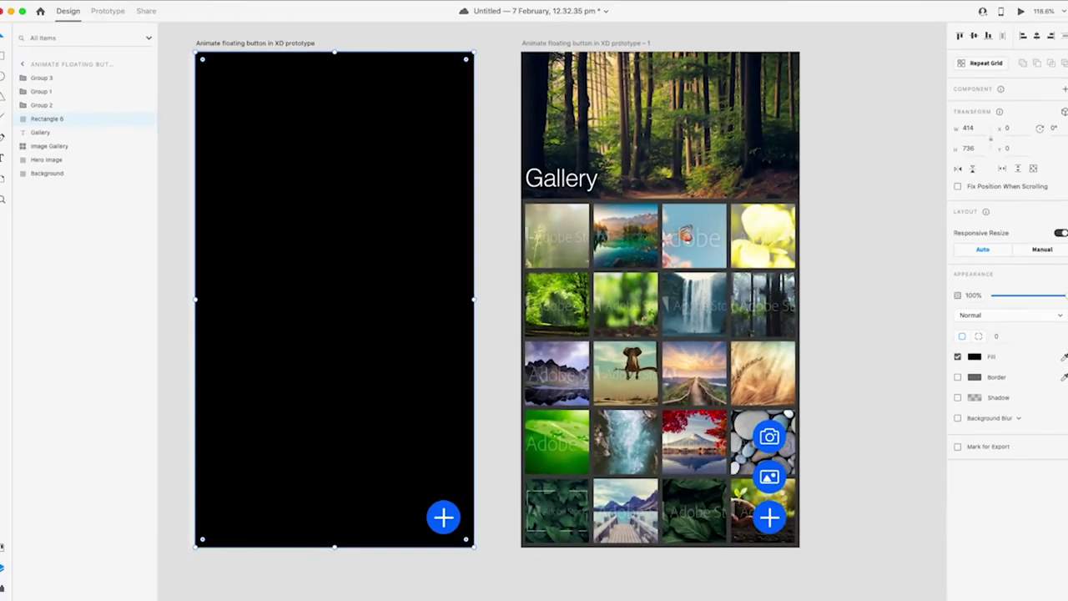
{"action": "left_click_drag", "start_coordinate": [1065, 301], "coordinate": [965, 300]}
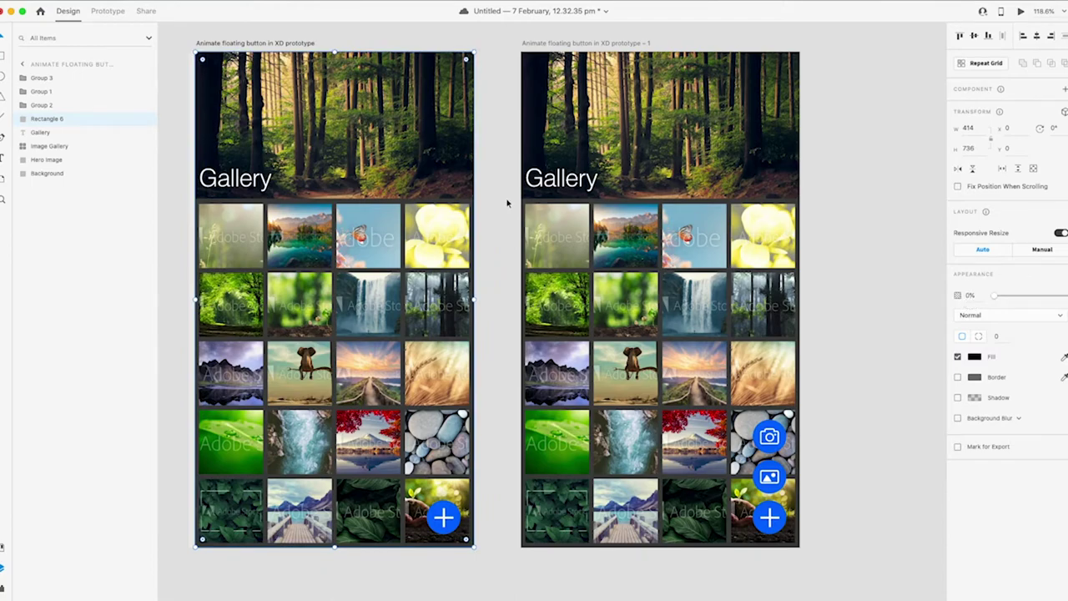
Copy the transparent rectangle onto the duplicated artboard and raise the copy's opacity to darken the gallery.
{"action": "right_click", "coordinate": [445, 166]}
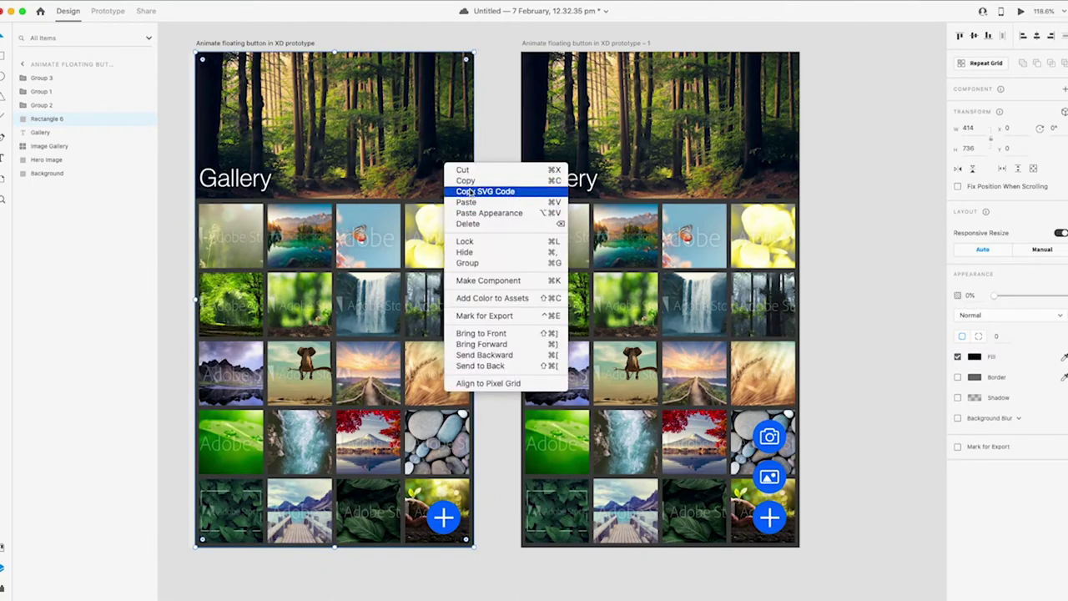
{"action": "left_click", "coordinate": [469, 181]}
{"action": "left_click", "coordinate": [582, 43]}
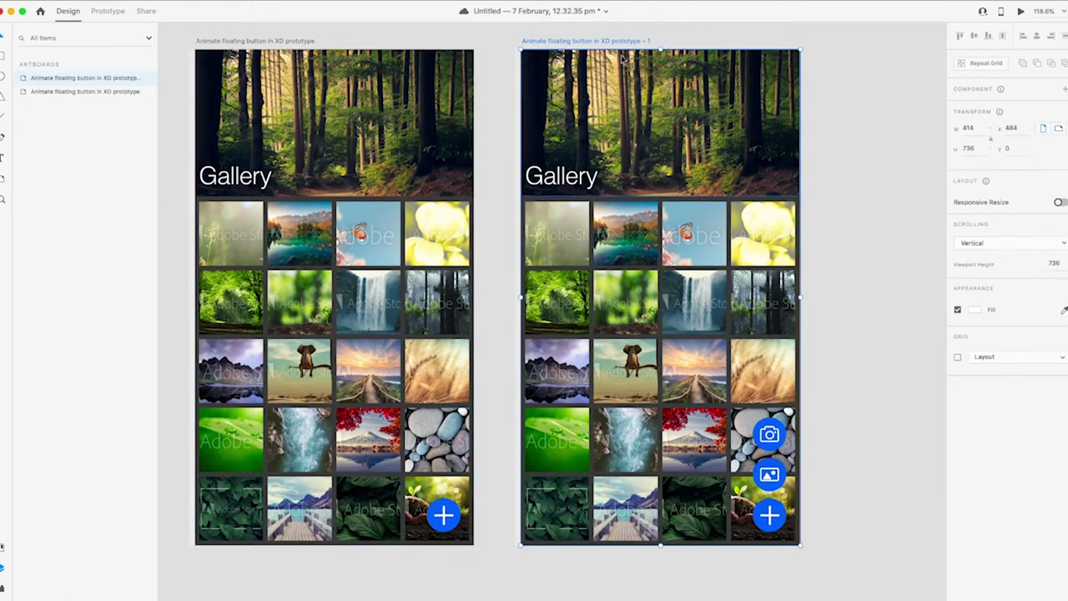
{"action": "right_click", "coordinate": [619, 46]}
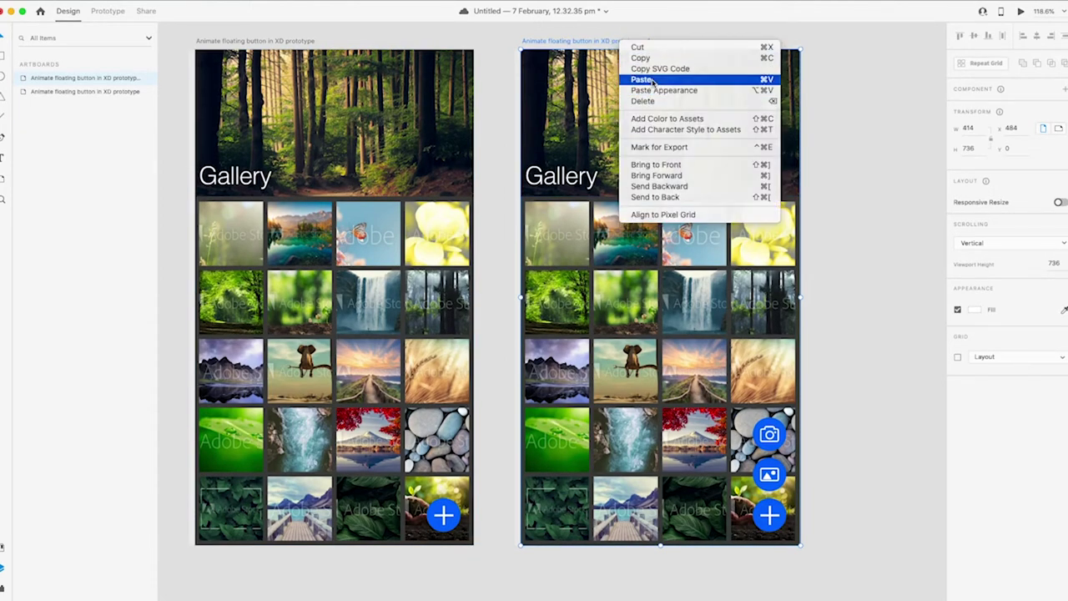
{"action": "left_click", "coordinate": [653, 78]}
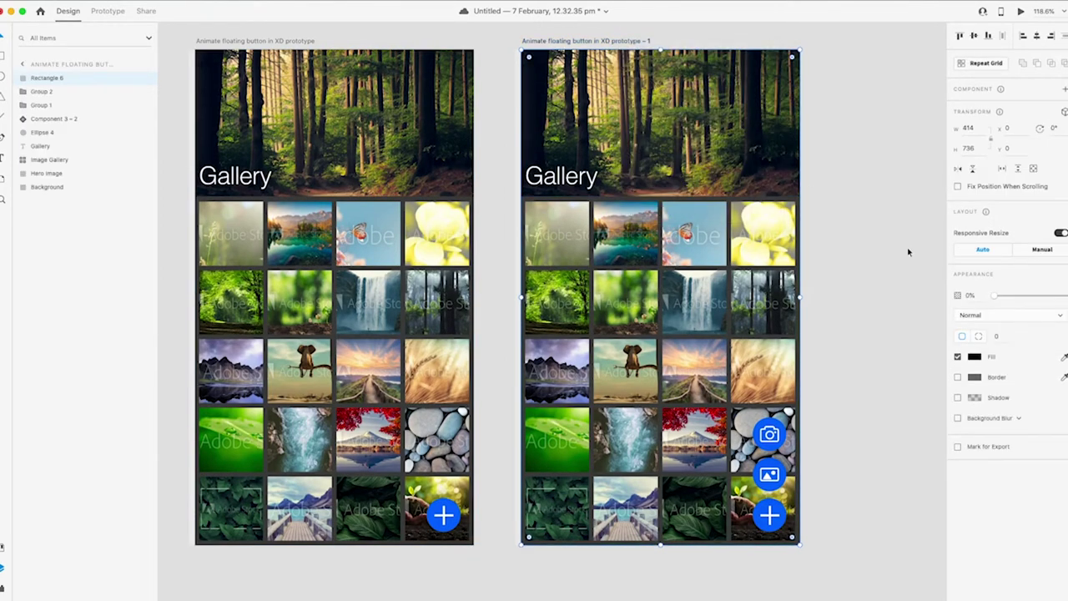
{"action": "left_click_drag", "start_coordinate": [994, 299], "coordinate": [1041, 298]}
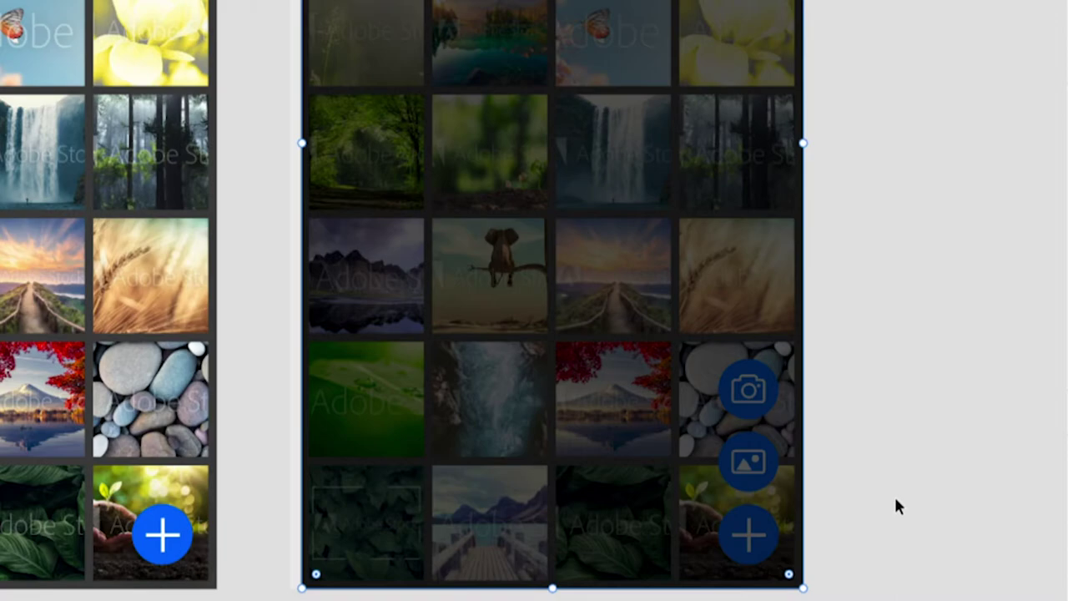
Send the duplicated artboard's dark overlay backward until it lies behind the camera, image and plus buttons.
{"action": "right_click", "coordinate": [674, 360]}
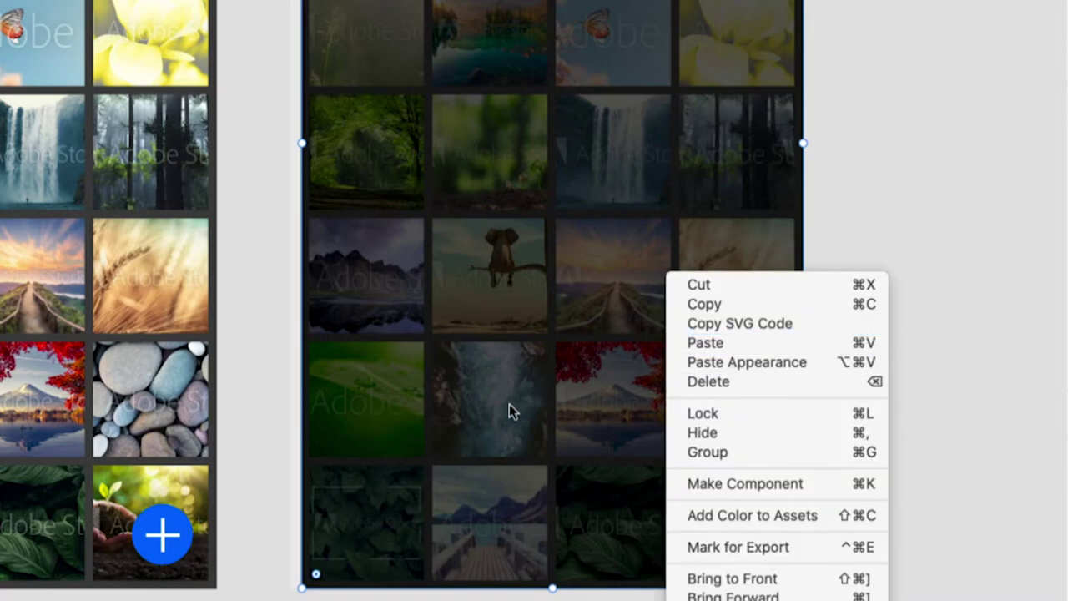
{"action": "left_click", "coordinate": [759, 154]}
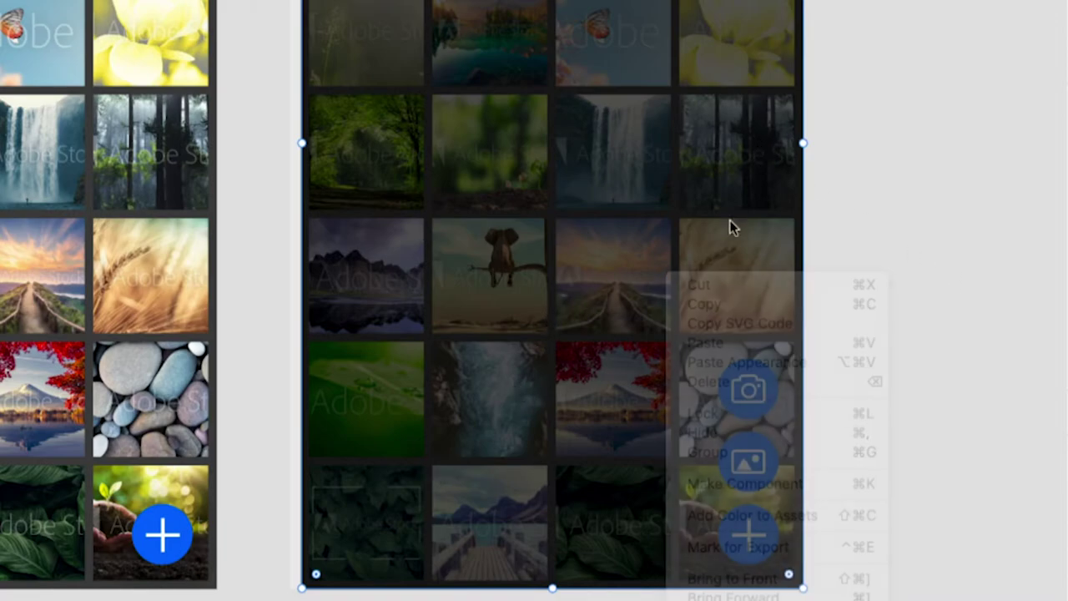
{"action": "right_click", "coordinate": [431, 410]}
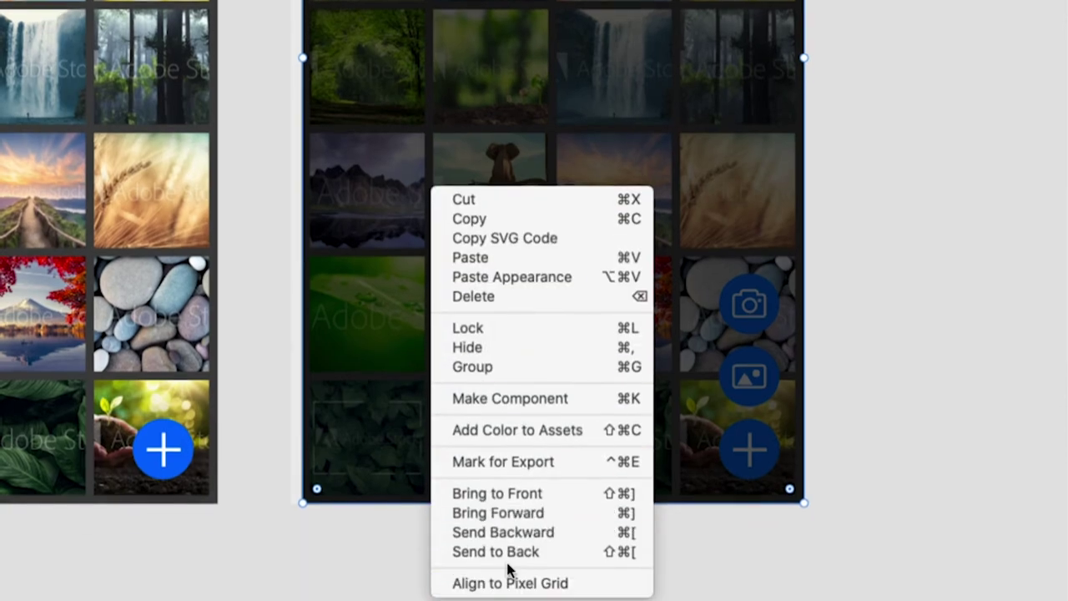
{"action": "left_click", "coordinate": [534, 532]}
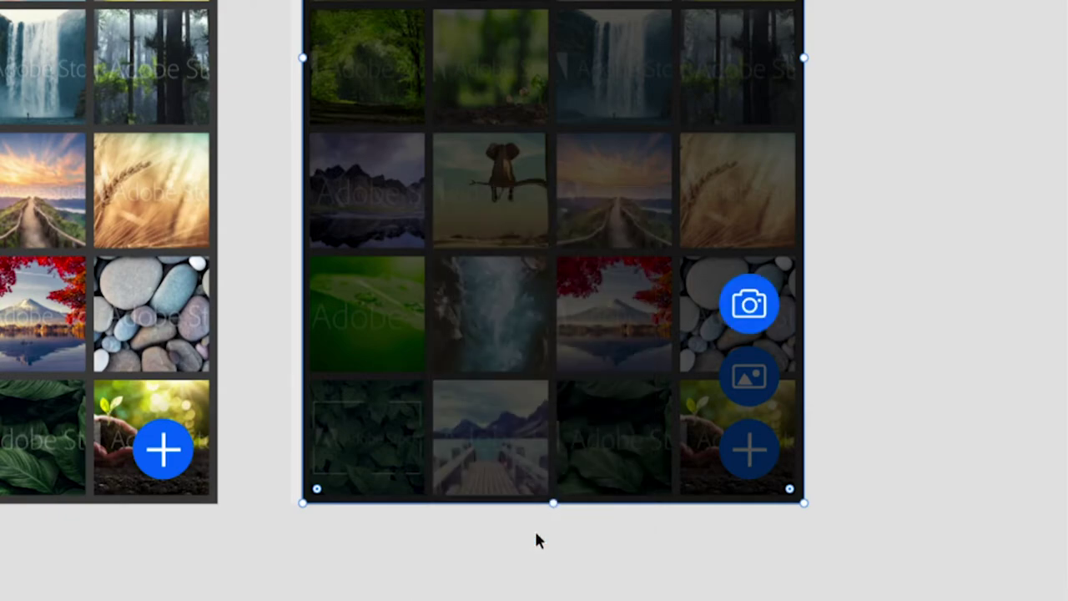
{"action": "right_click", "coordinate": [531, 396]}
{"action": "left_click", "coordinate": [593, 534]}
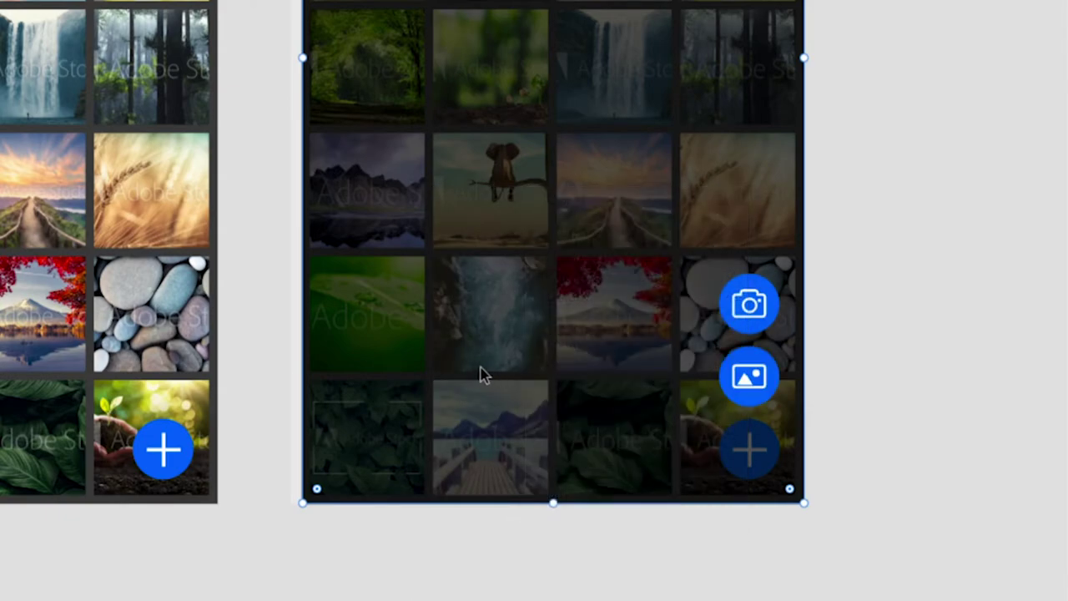
{"action": "right_click", "coordinate": [471, 369]}
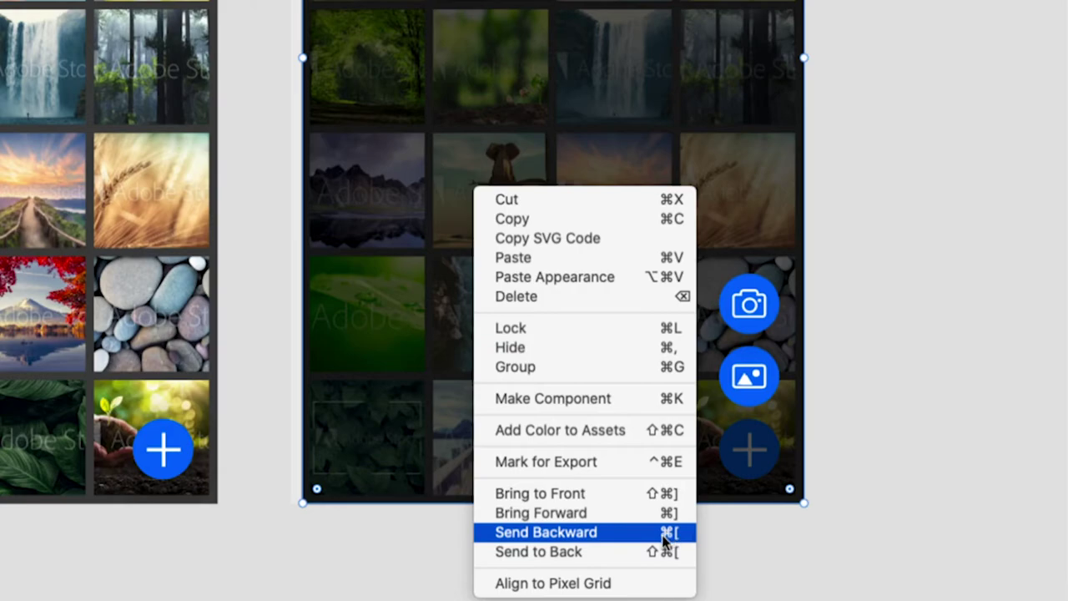
{"action": "left_click", "coordinate": [579, 534]}
{"action": "right_click", "coordinate": [461, 367]}
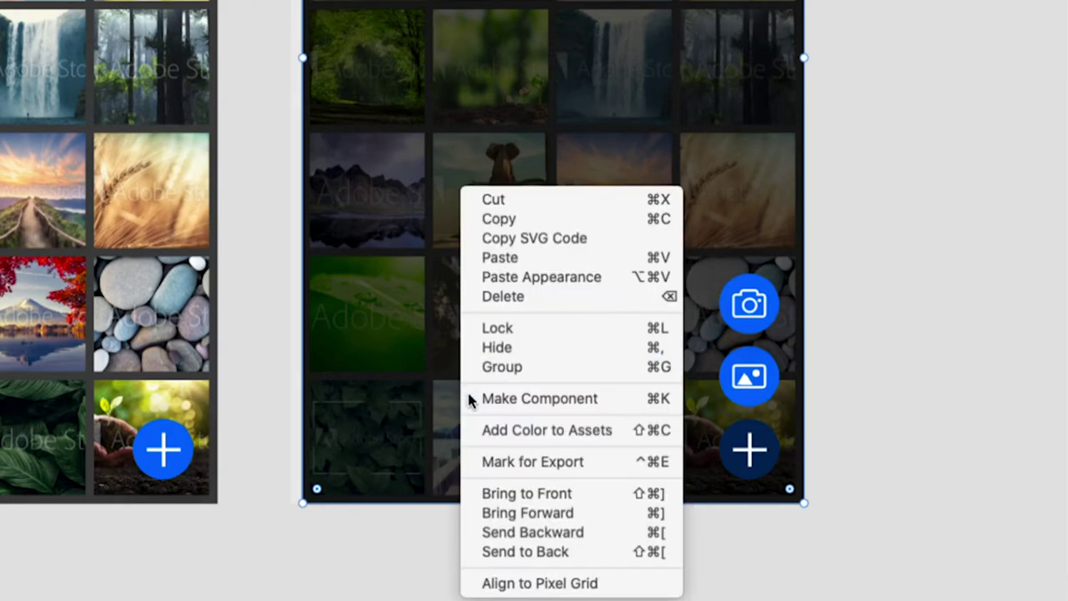
{"action": "left_click", "coordinate": [547, 531]}
{"action": "left_click", "coordinate": [847, 477]}
Examine the darkened gallery and the floating buttons on the duplicated artboard, in overview and up close.
{"action": "key", "text": "ctrl+minus"}
{"action": "key", "text": "ctrl+minus"}
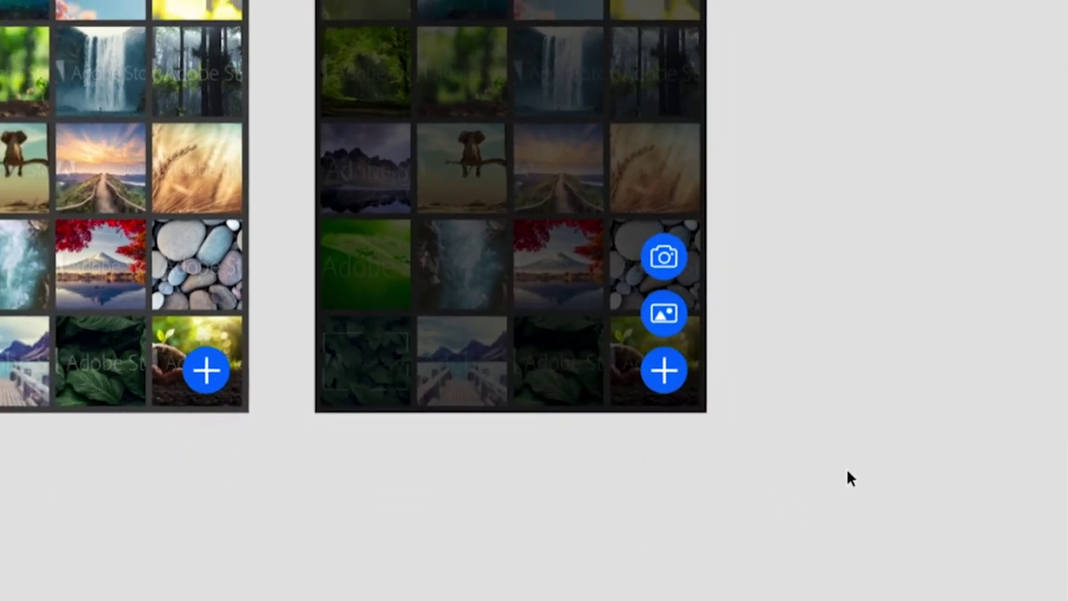
{"action": "scroll", "coordinate": [643, 349], "scroll_direction": "up", "scroll_amount": 3}
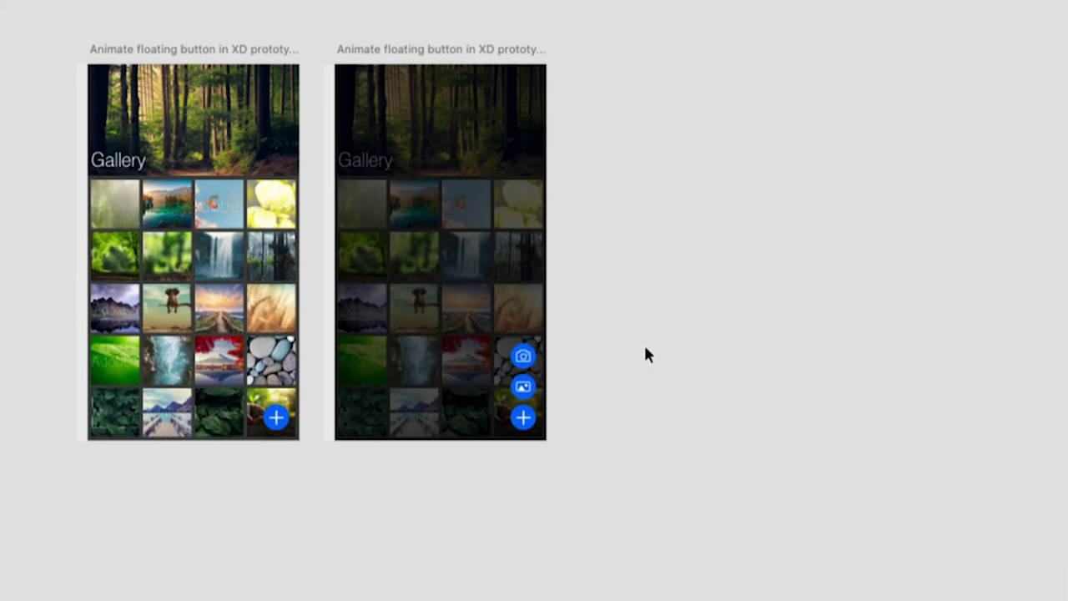
{"action": "key", "text": "ctrl+plus"}
{"action": "key", "text": "ctrl+plus"}
{"action": "scroll", "coordinate": [634, 342], "scroll_direction": "down", "scroll_amount": 8}
{"action": "scroll", "coordinate": [628, 334], "scroll_direction": "up", "scroll_amount": 3}
{"action": "key", "text": "ctrl+plus"}
{"action": "scroll", "coordinate": [626, 346], "scroll_direction": "right", "scroll_amount": 3}
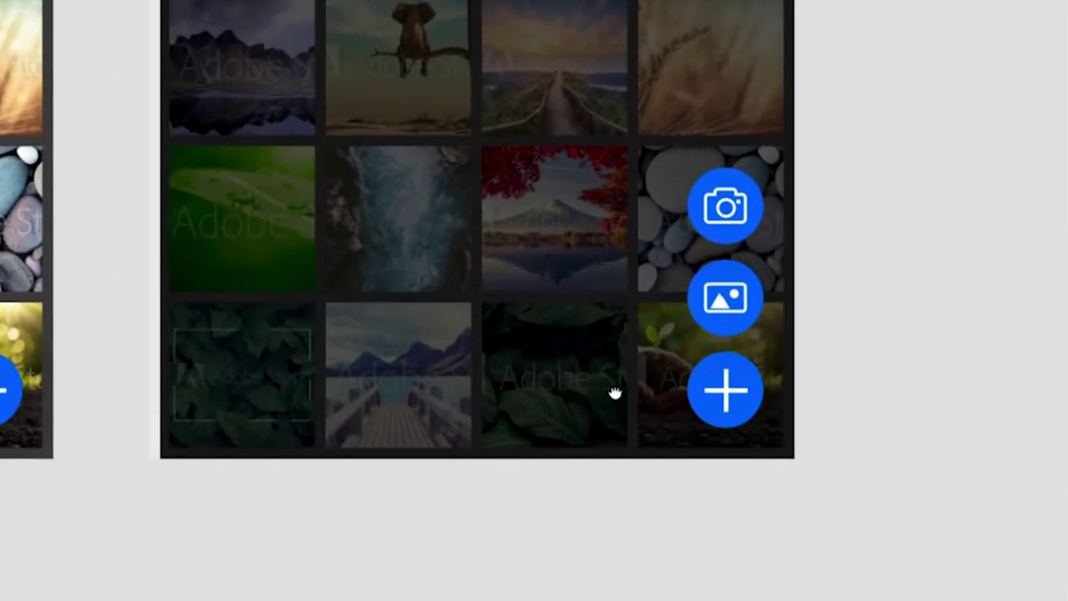
{"action": "left_click", "coordinate": [654, 404]}
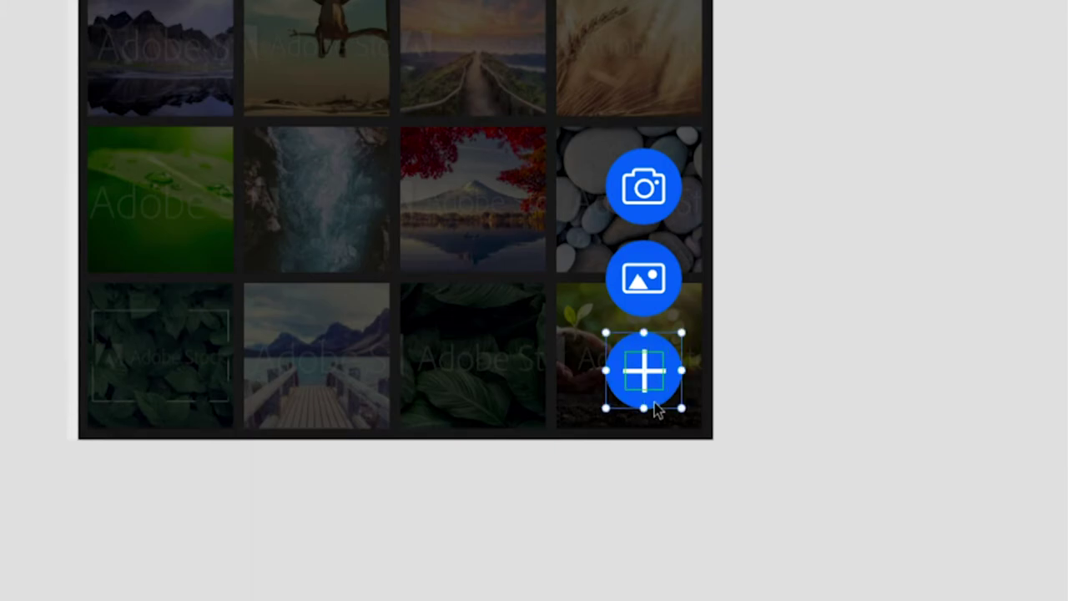
{"action": "left_click", "coordinate": [703, 498]}
{"action": "scroll", "coordinate": [704, 498], "scroll_direction": "down", "scroll_amount": 2}
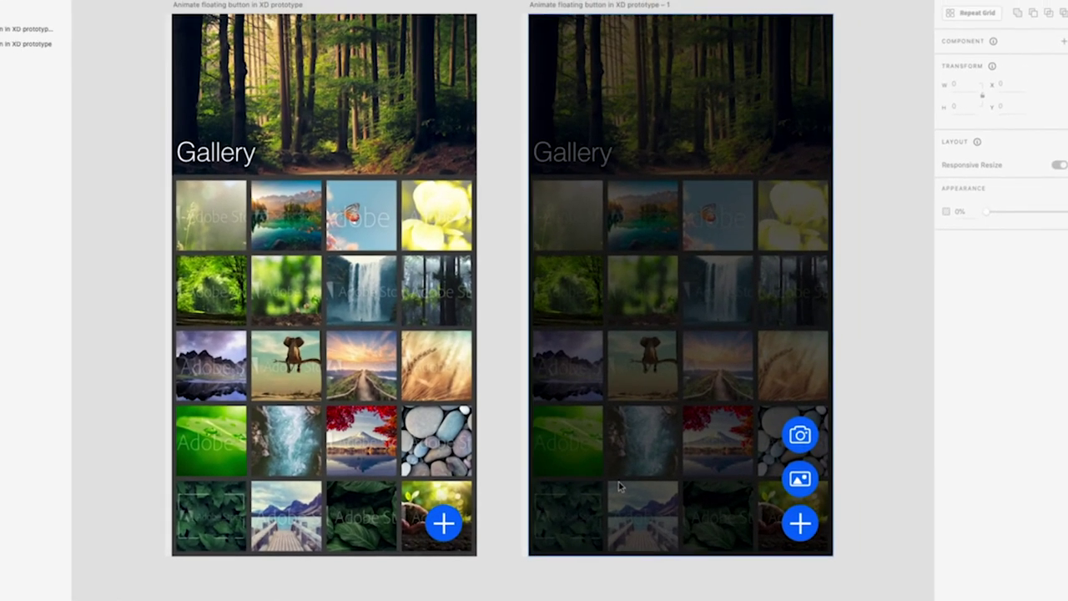
{"action": "scroll", "coordinate": [619, 489], "scroll_direction": "right", "scroll_amount": 3}
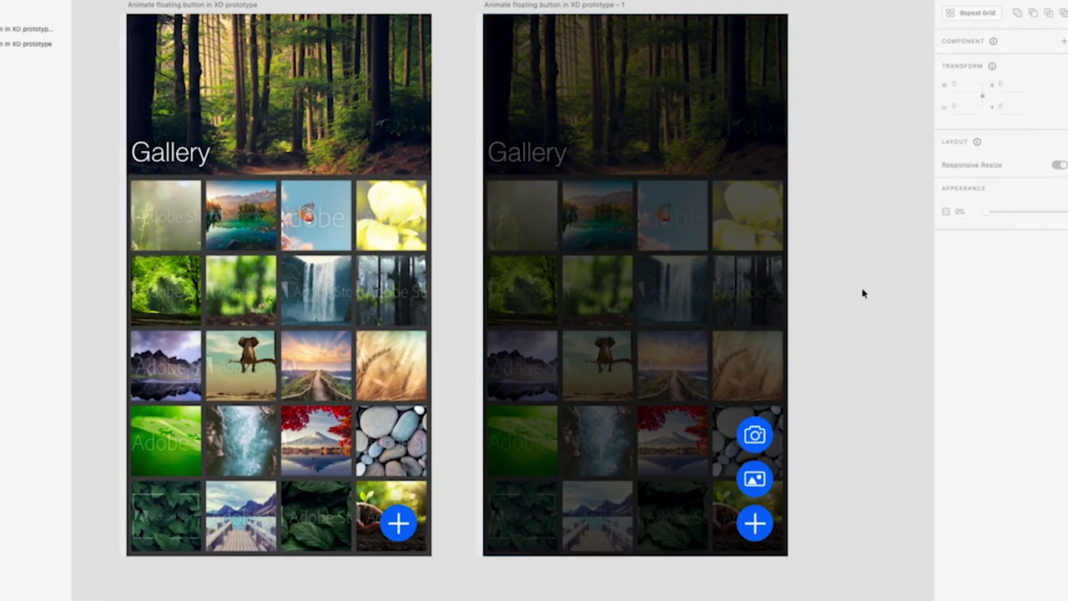
{"action": "scroll", "coordinate": [868, 263], "scroll_direction": "up", "scroll_amount": 2}
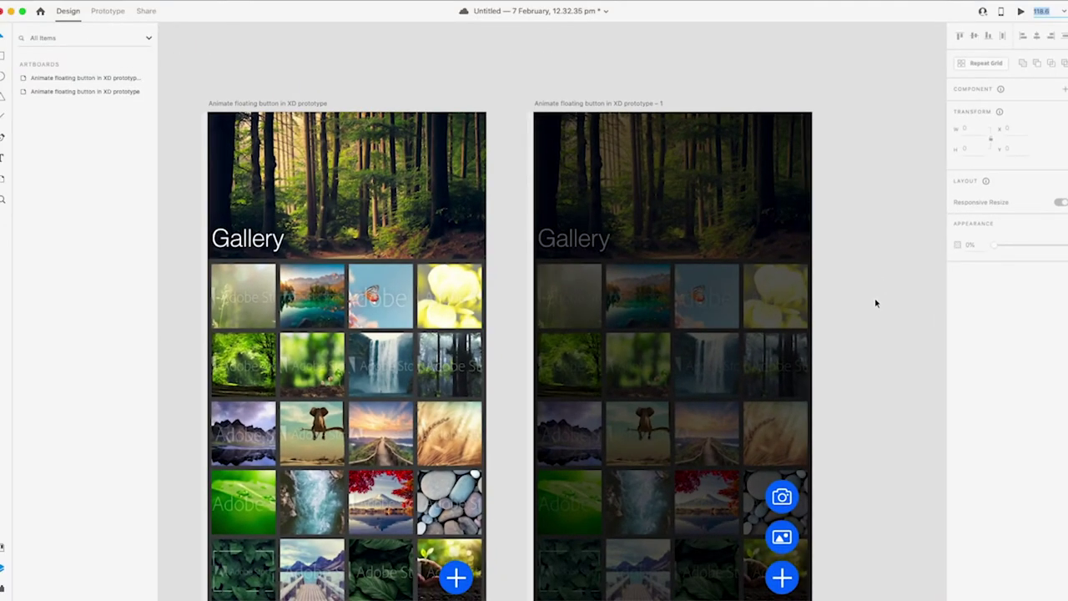
{"action": "scroll", "coordinate": [875, 303], "scroll_direction": "down", "scroll_amount": 2}
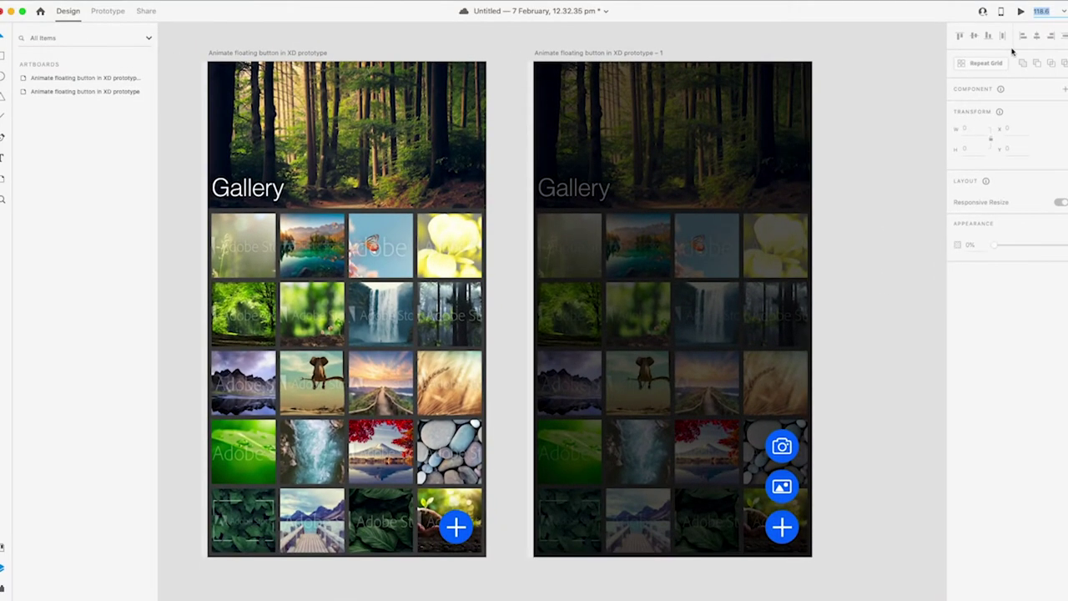
Preview the prototype and toggle the plus button repeatedly to check how the buttons and dark overlay animate.
{"action": "left_click", "coordinate": [1020, 11]}
{"action": "left_click_drag", "start_coordinate": [456, 65], "coordinate": [682, 84]}
{"action": "left_click", "coordinate": [750, 487]}
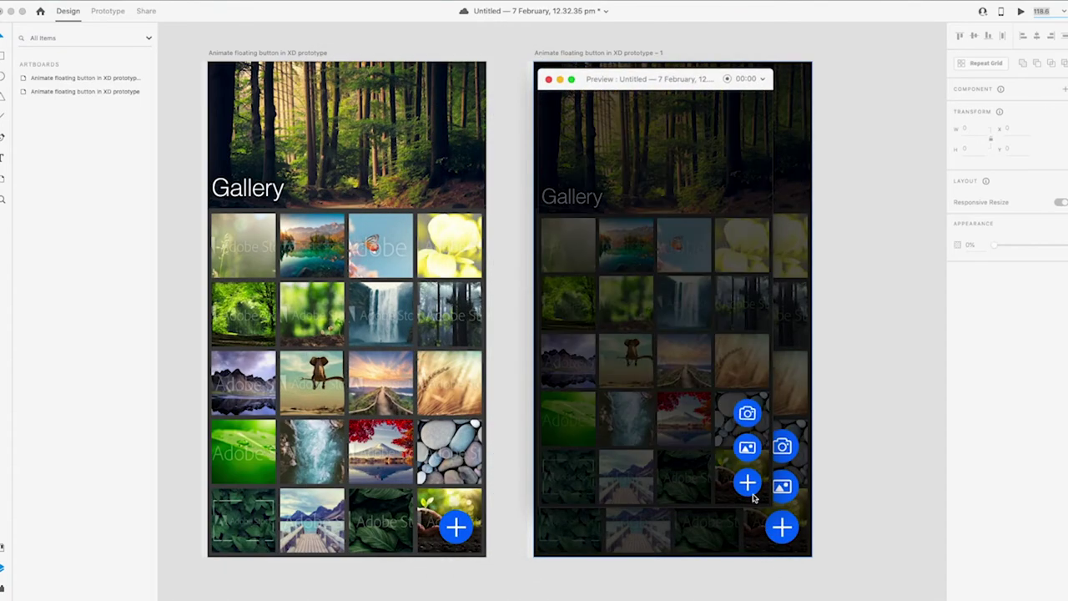
{"action": "left_click", "coordinate": [754, 508]}
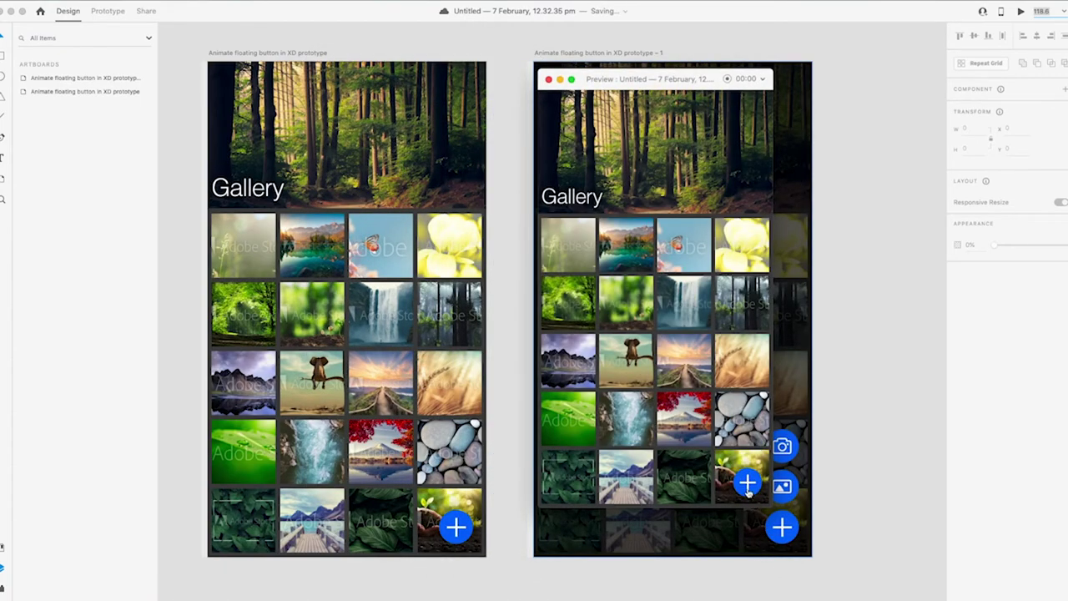
{"action": "left_click", "coordinate": [747, 484]}
{"action": "left_click", "coordinate": [748, 484]}
{"action": "left_click", "coordinate": [748, 496]}
{"action": "left_click", "coordinate": [748, 491]}
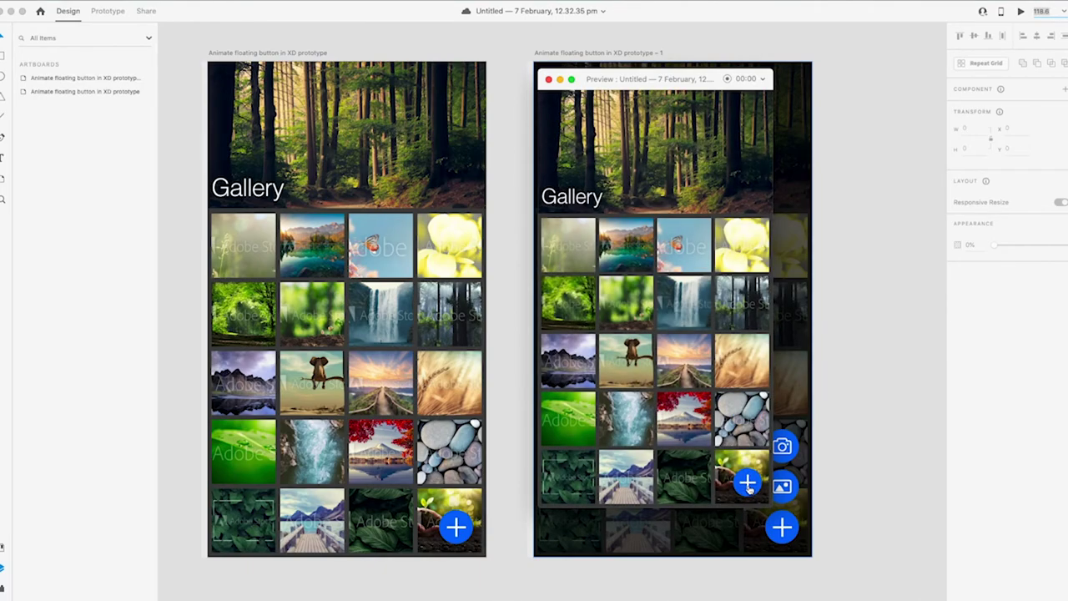
{"action": "left_click", "coordinate": [748, 485]}
{"action": "left_click", "coordinate": [748, 486]}
{"action": "left_click", "coordinate": [548, 79]}
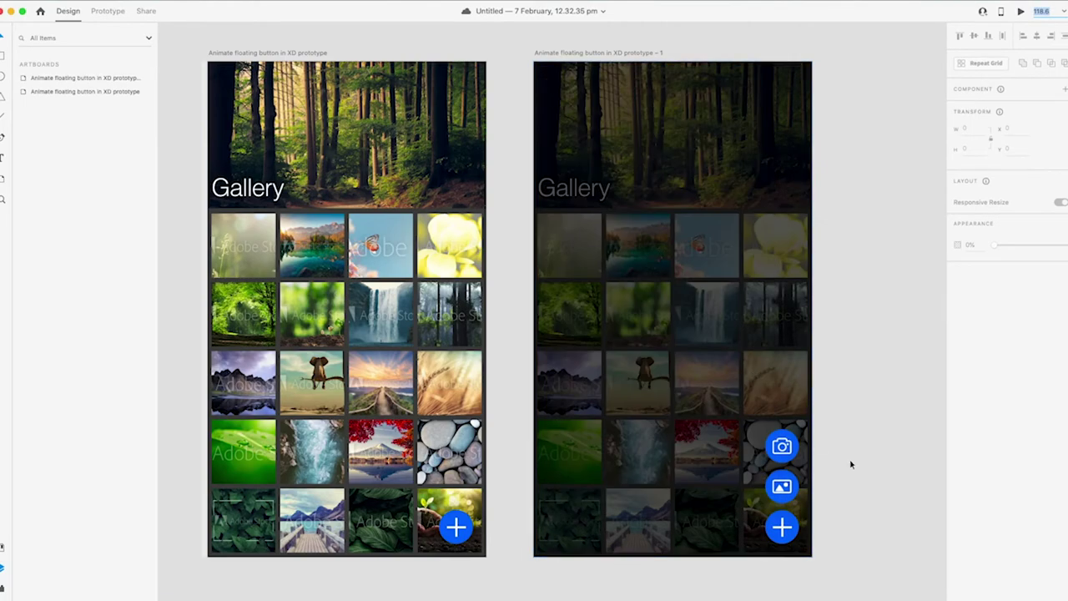
Bring the plus button group on the duplicated artboard to the front of its layer stack.
{"action": "left_click", "coordinate": [782, 526]}
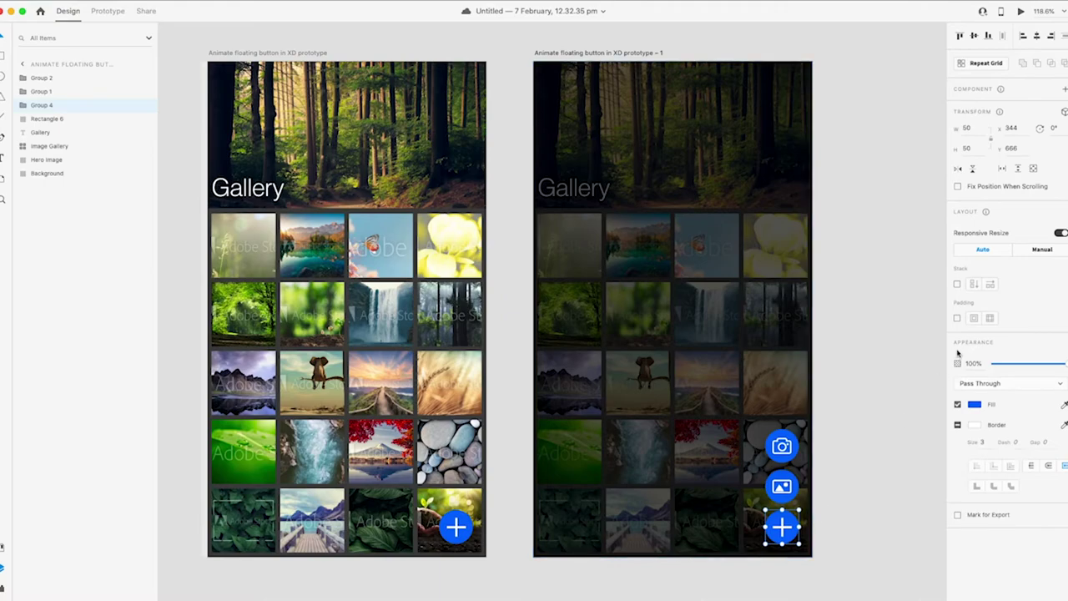
{"action": "key", "text": "super+shift+bracketright"}
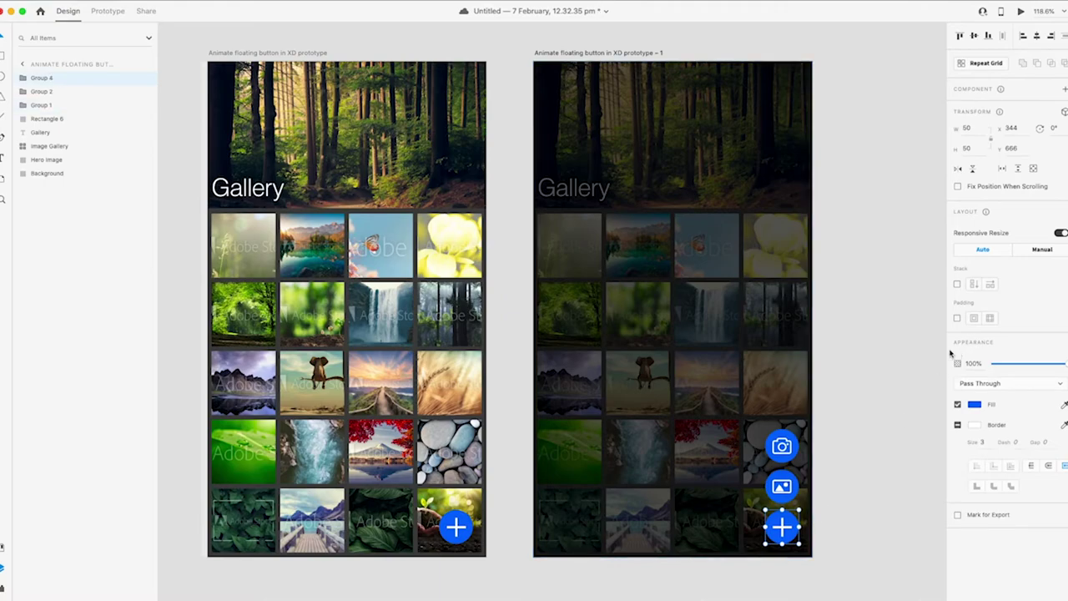
{"action": "left_click", "coordinate": [458, 535]}
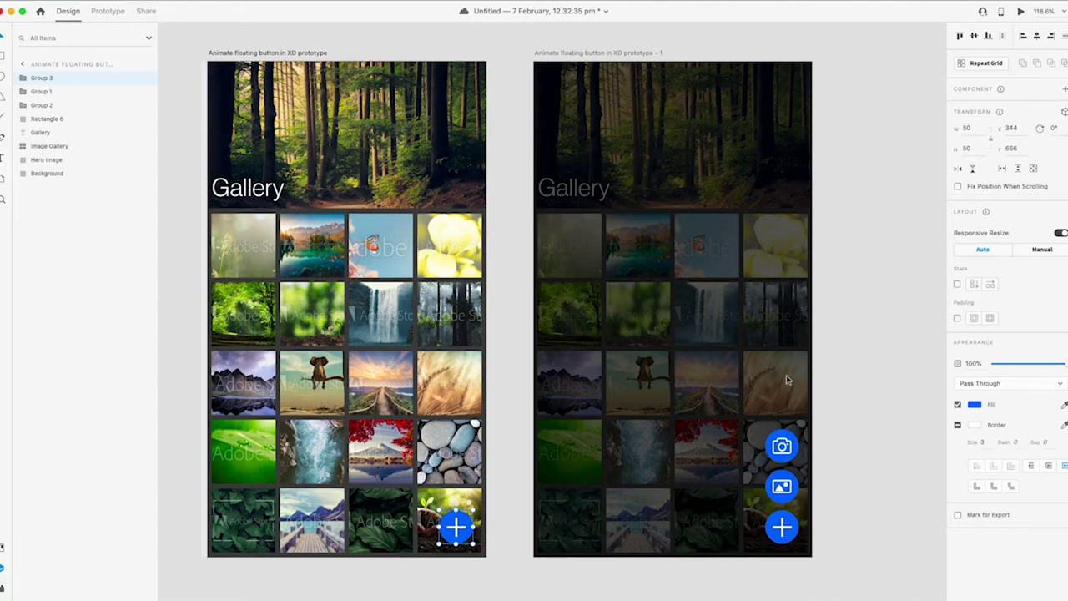
Preview the prototype again, opening and collapsing the floating buttons to check the plus button's stacking during the animation.
{"action": "left_click", "coordinate": [1019, 13]}
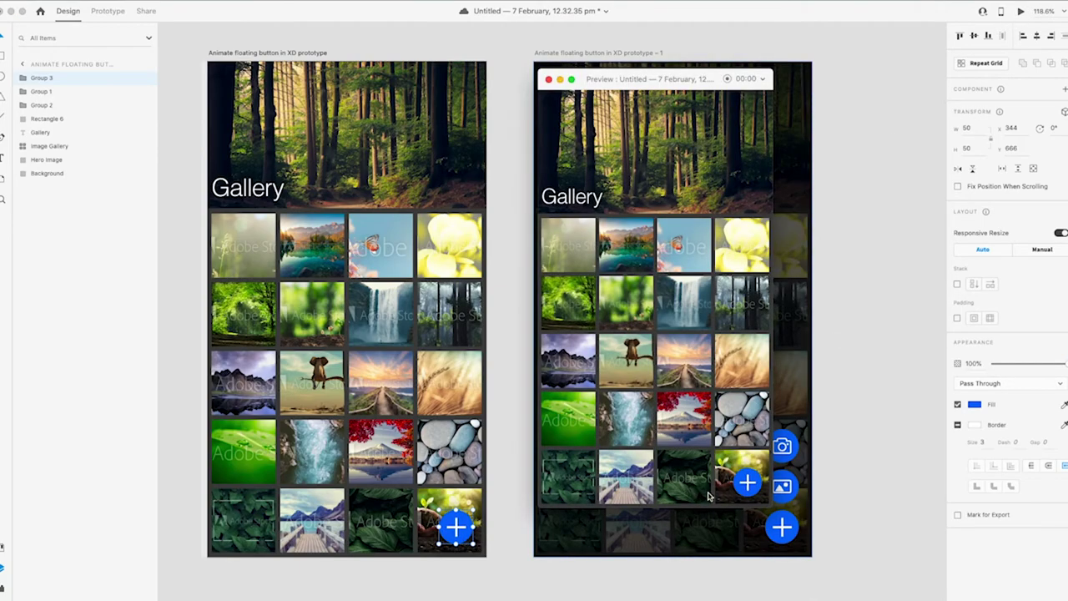
{"action": "left_click", "coordinate": [747, 482]}
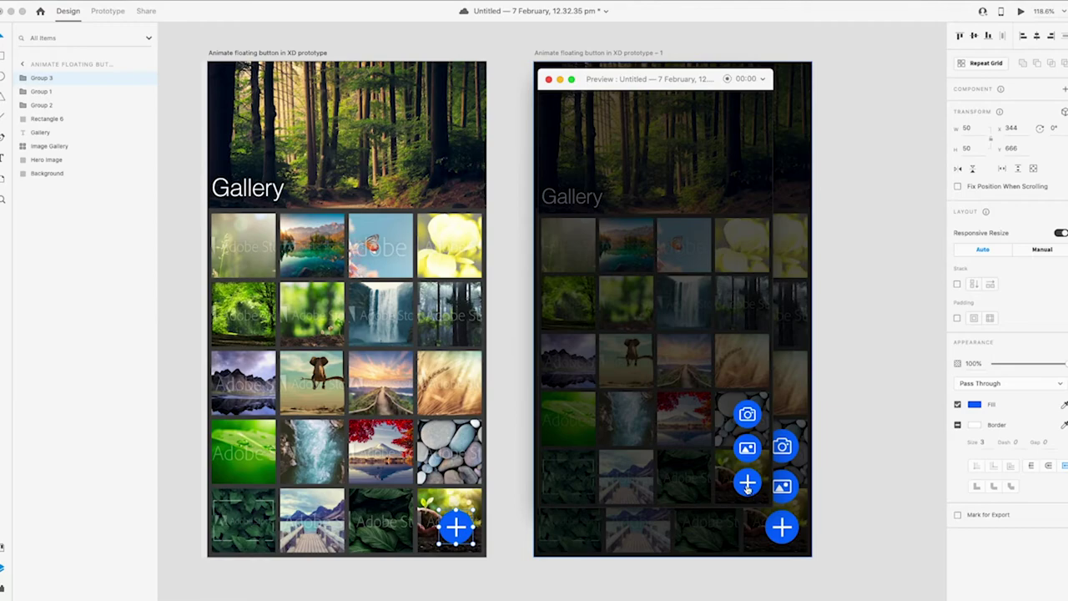
{"action": "left_click", "coordinate": [748, 486]}
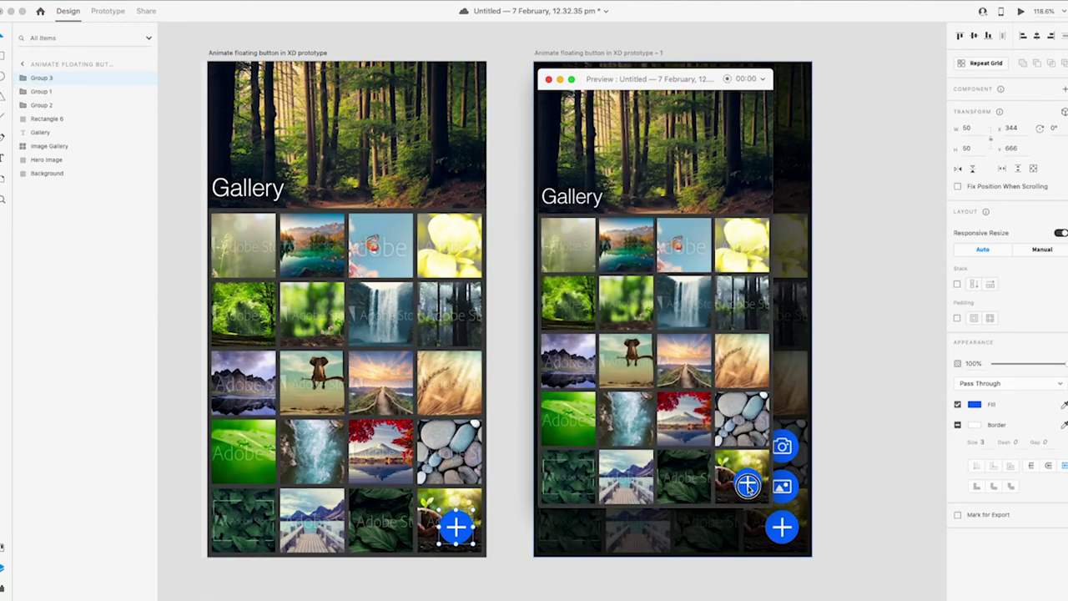
{"action": "left_click", "coordinate": [747, 486]}
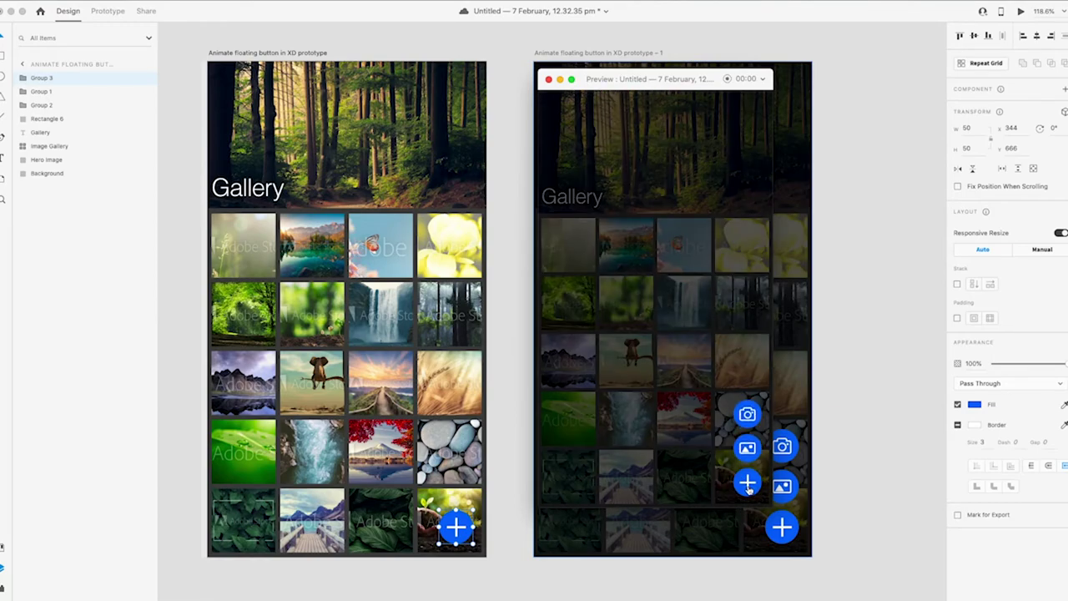
{"action": "left_click", "coordinate": [549, 80]}
Cut the plus button from the first artboard and rotate the image button beneath it back upright.
{"action": "left_click", "coordinate": [503, 367]}
{"action": "scroll", "coordinate": [504, 370], "scroll_direction": "down", "scroll_amount": 5}
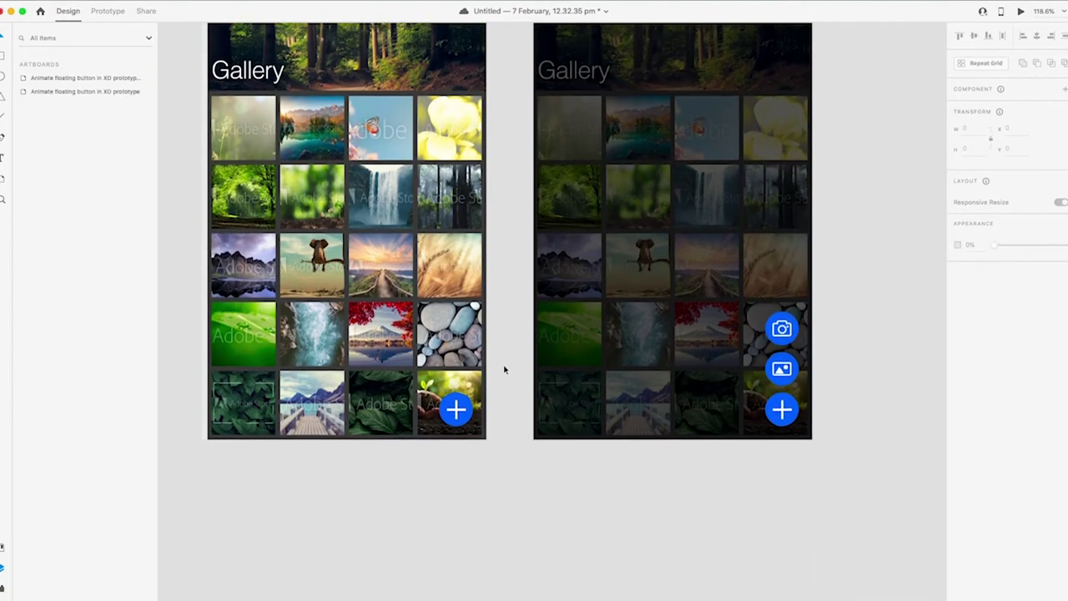
{"action": "key", "text": "super+equal"}
{"action": "left_click", "coordinate": [408, 472]}
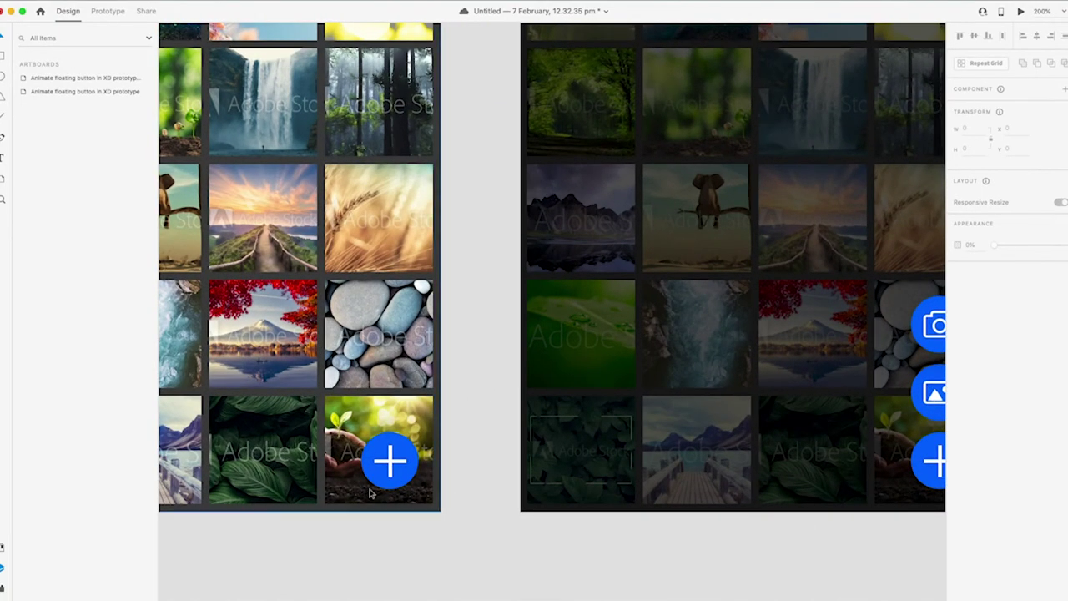
{"action": "key", "text": "Delete"}
{"action": "left_click", "coordinate": [399, 466]}
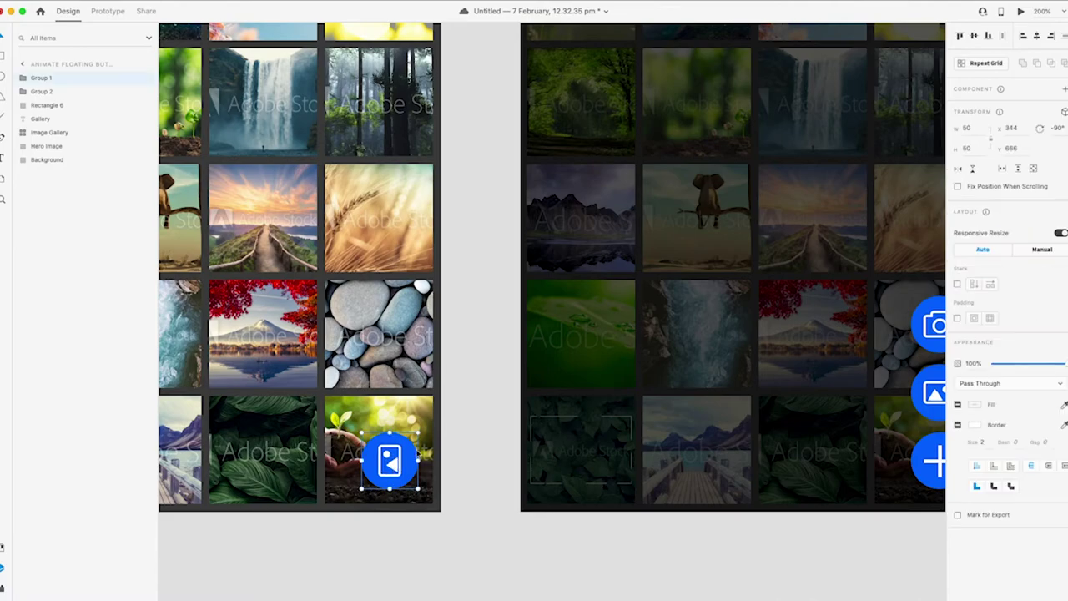
{"action": "left_click_drag", "start_coordinate": [440, 464], "coordinate": [438, 544]}
{"action": "left_click", "coordinate": [438, 544]}
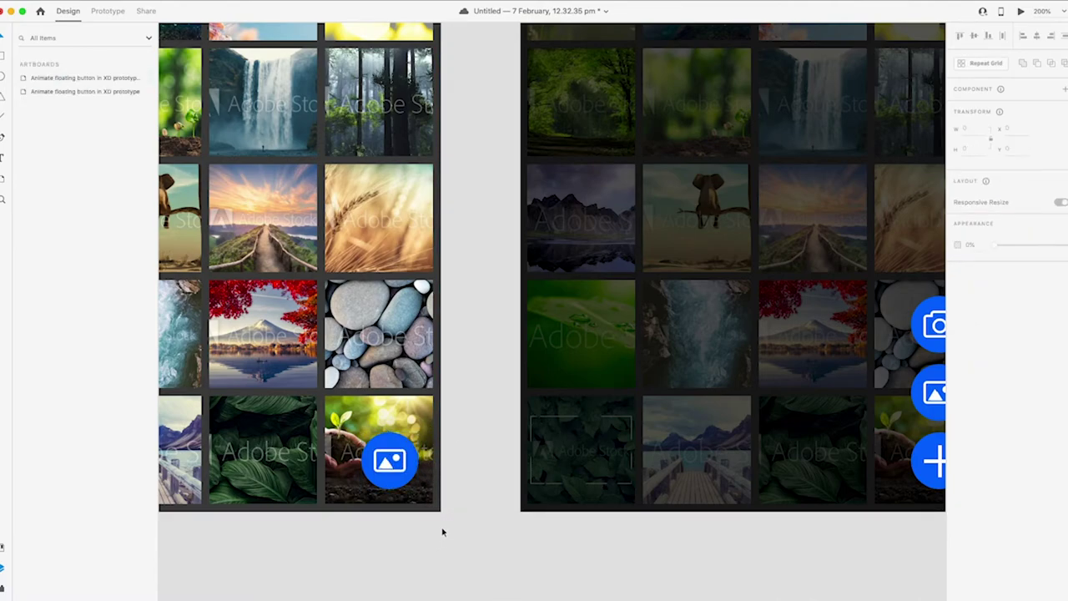
Paste the plus button back over the first artboard's image button and check it in a preview.
{"action": "key", "text": "super+v"}
{"action": "left_click", "coordinate": [1020, 12]}
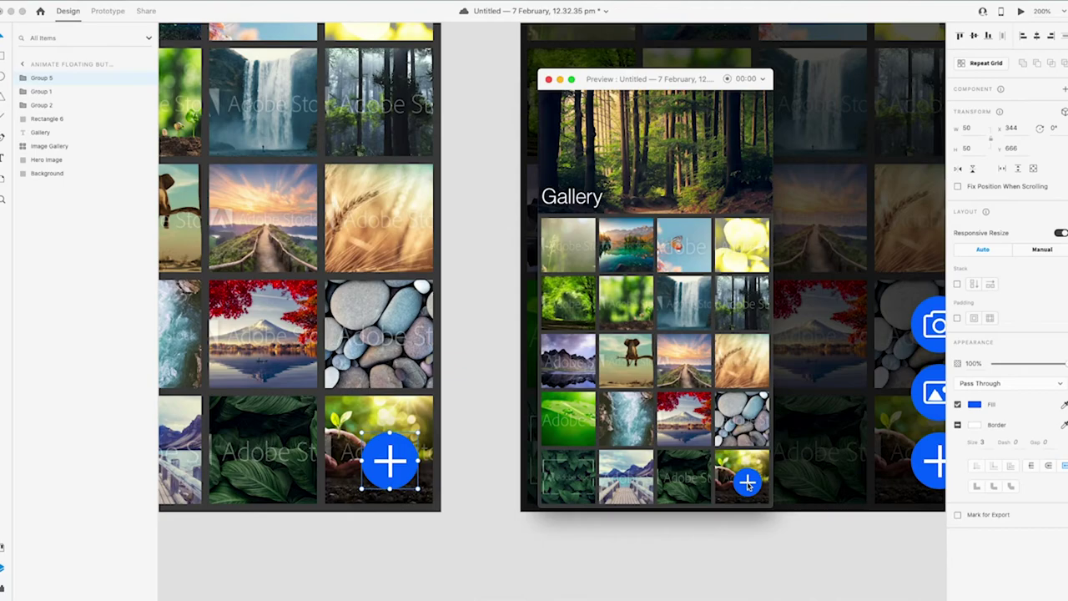
{"action": "left_click", "coordinate": [548, 79]}
{"action": "left_click", "coordinate": [460, 519]}
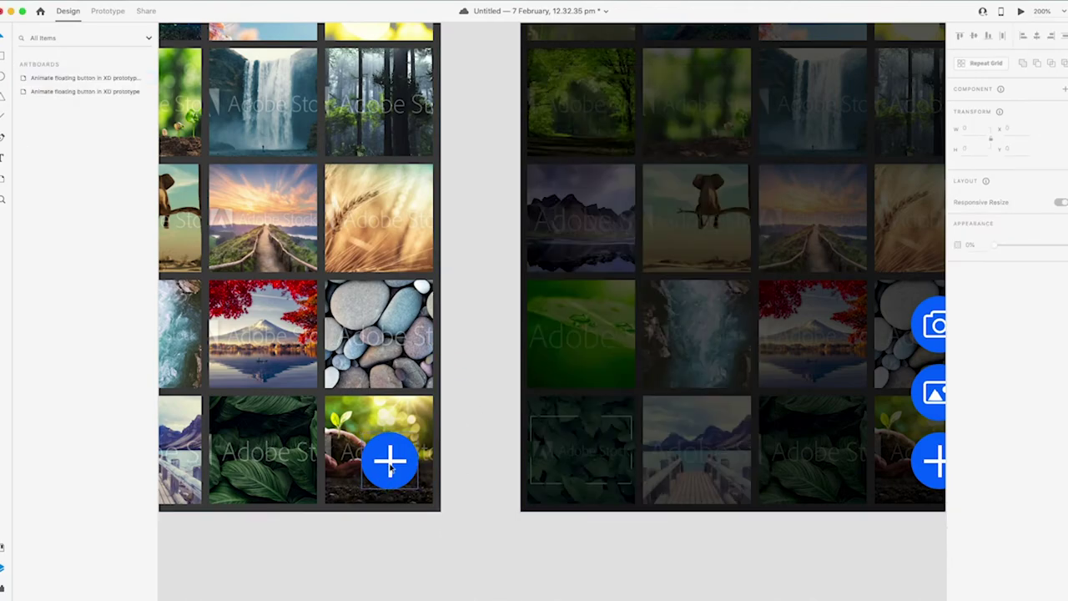
With the first artboard's plus button moved aside, cut the image button and rotate the camera button upright to 0°.
{"action": "left_click_drag", "start_coordinate": [390, 468], "coordinate": [506, 459]}
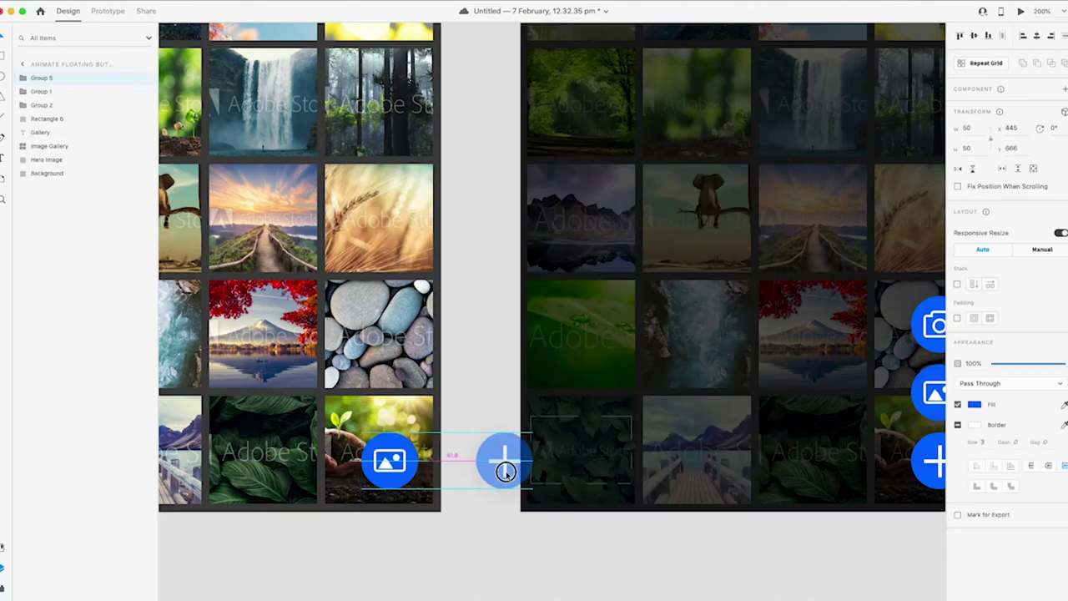
{"action": "left_click", "coordinate": [397, 463]}
{"action": "key", "text": "Delete"}
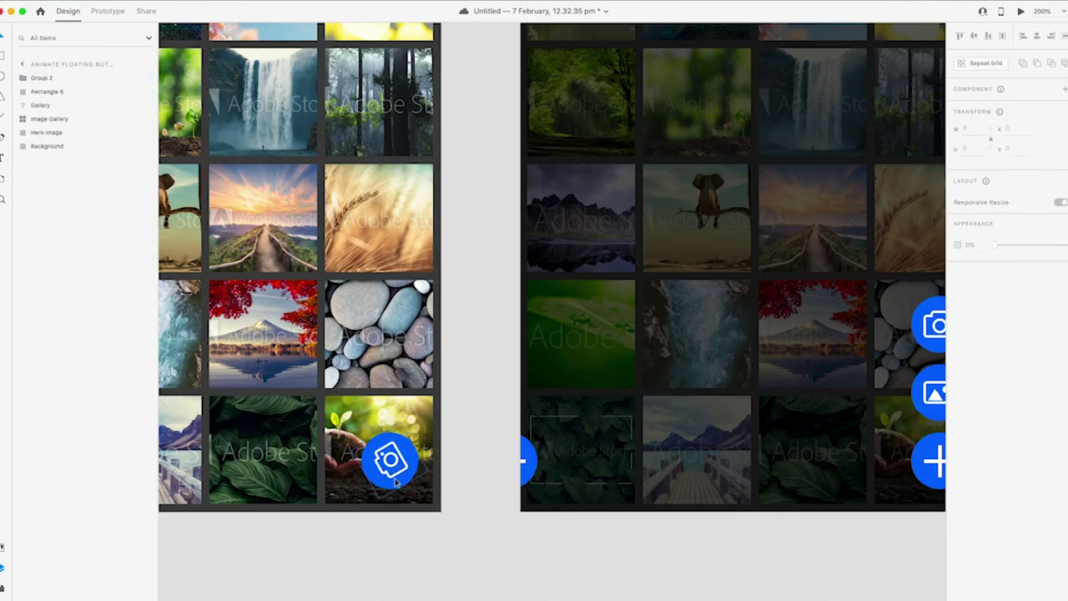
{"action": "left_click", "coordinate": [392, 465]}
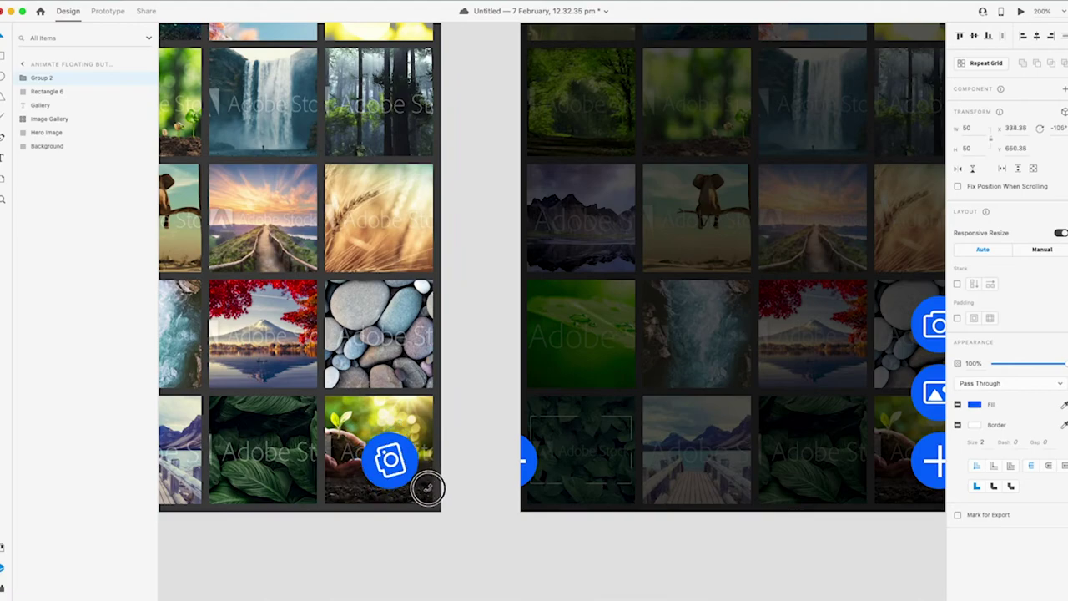
{"action": "left_click_drag", "start_coordinate": [354, 499], "coordinate": [349, 499]}
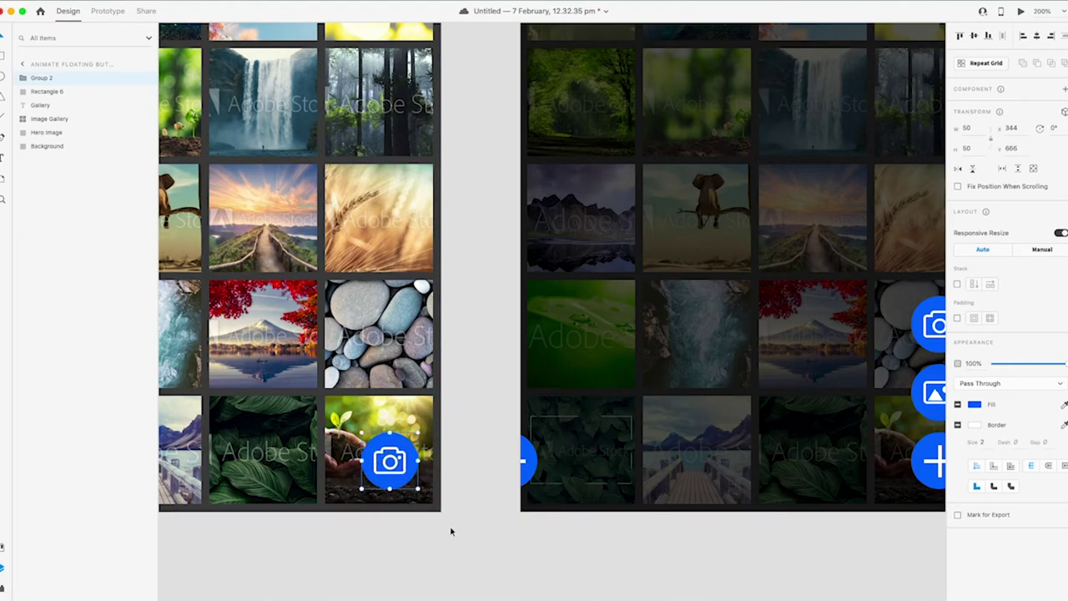
Paste the image button back over the camera button and align the plus button on top at X 344, Y 666.
{"action": "key", "text": "super+v"}
{"action": "left_click", "coordinate": [534, 465]}
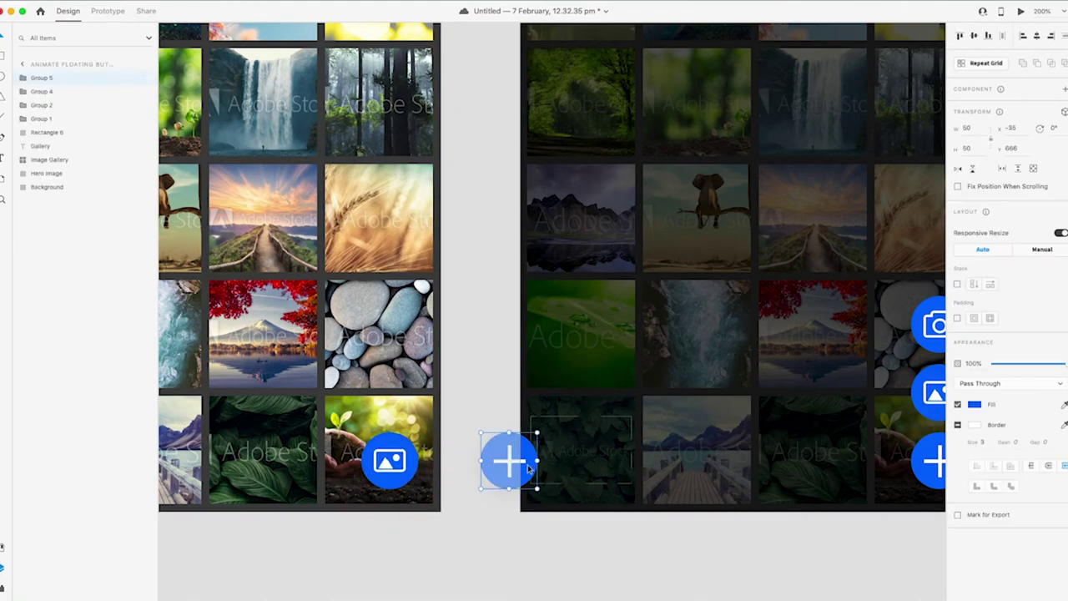
{"action": "left_click_drag", "start_coordinate": [534, 466], "coordinate": [400, 467]}
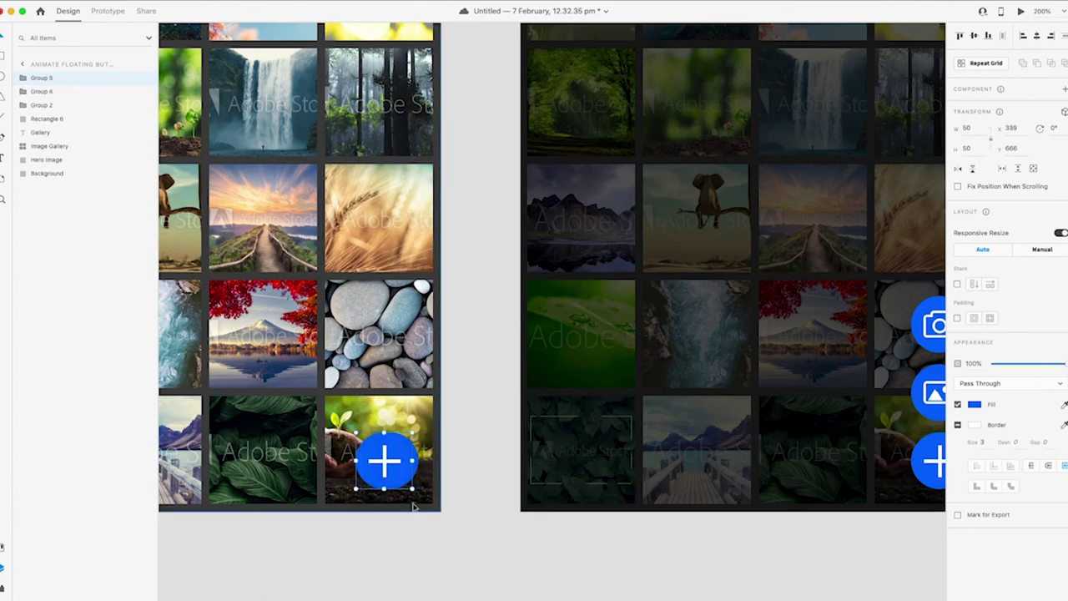
{"action": "left_click", "coordinate": [419, 474], "text": "shift"}
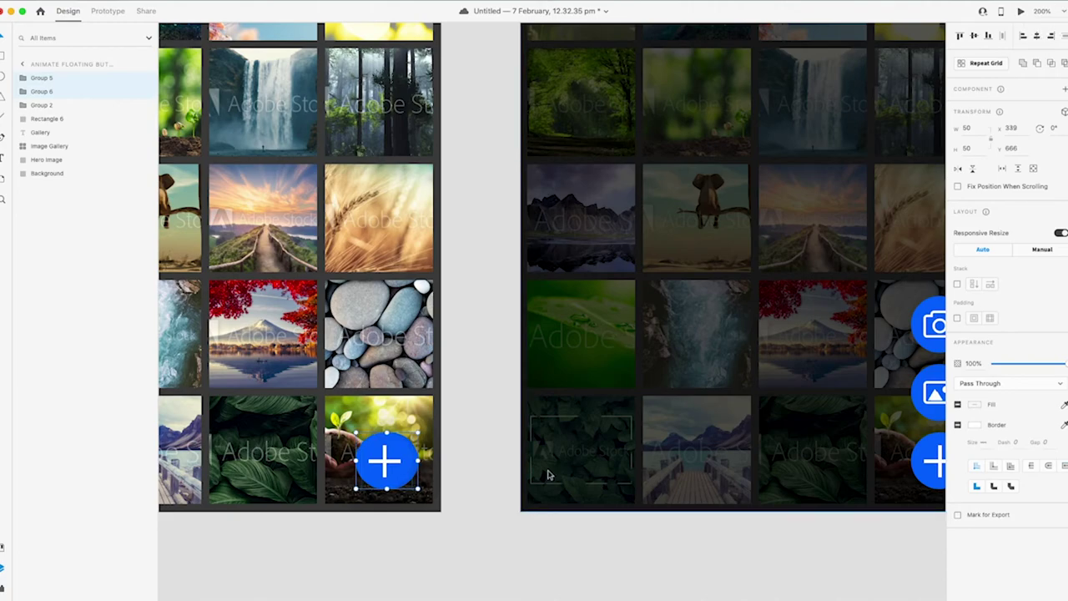
{"action": "left_click", "coordinate": [488, 525]}
{"action": "left_click_drag", "start_coordinate": [384, 472], "coordinate": [412, 472]}
{"action": "key", "text": "shift+Left"}
{"action": "key", "text": "shift+Left"}
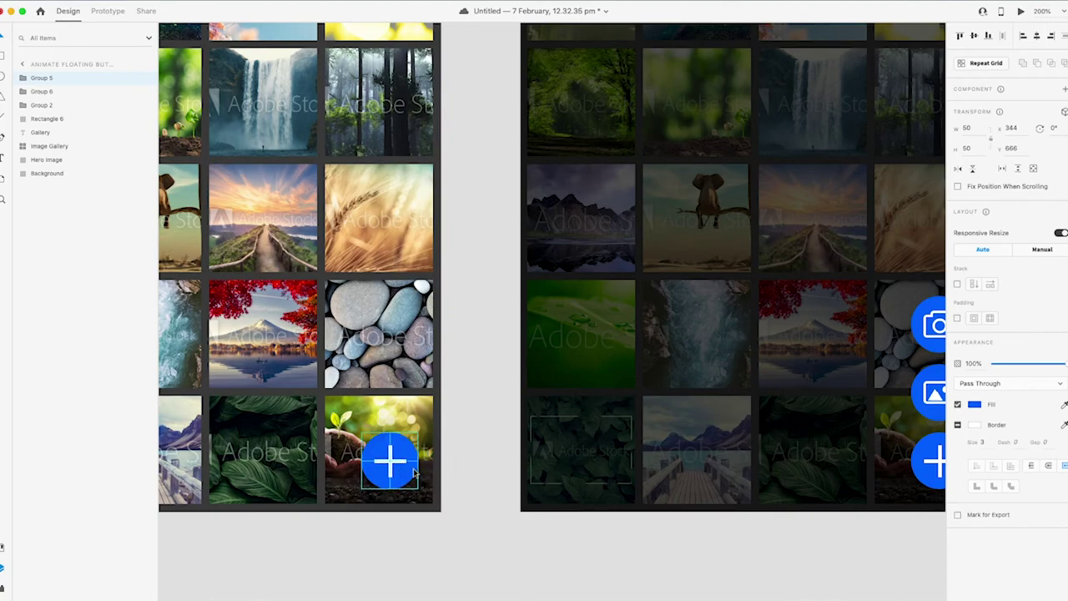
Link the first artboard's plus button to the darkened artboard with a Tap-triggered Auto-Animate, Snap easing and 0.3 s duration.
{"action": "left_click", "coordinate": [1019, 12]}
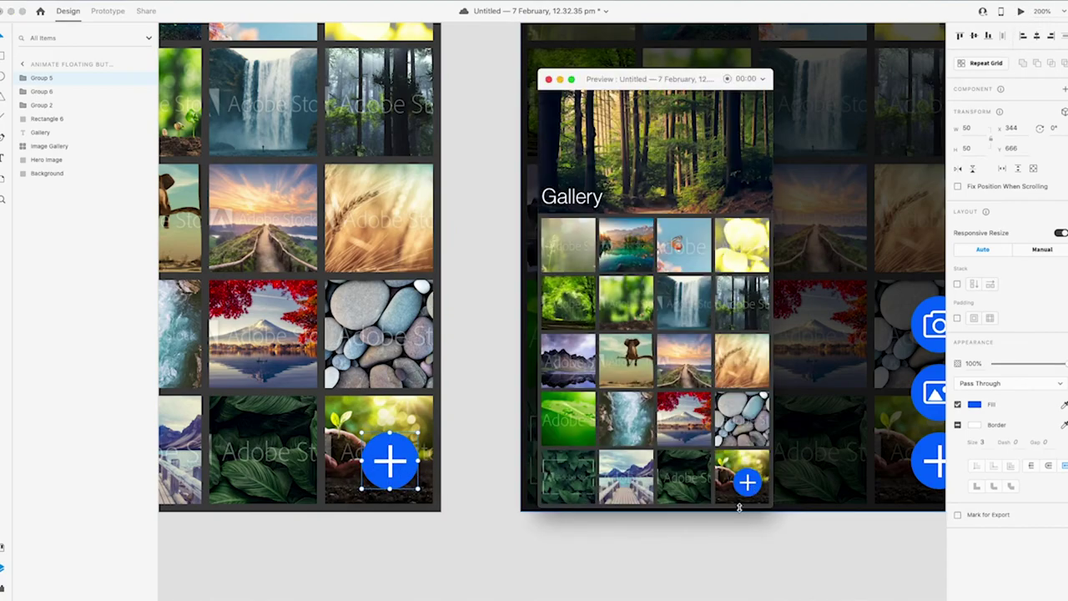
{"action": "left_click", "coordinate": [548, 79]}
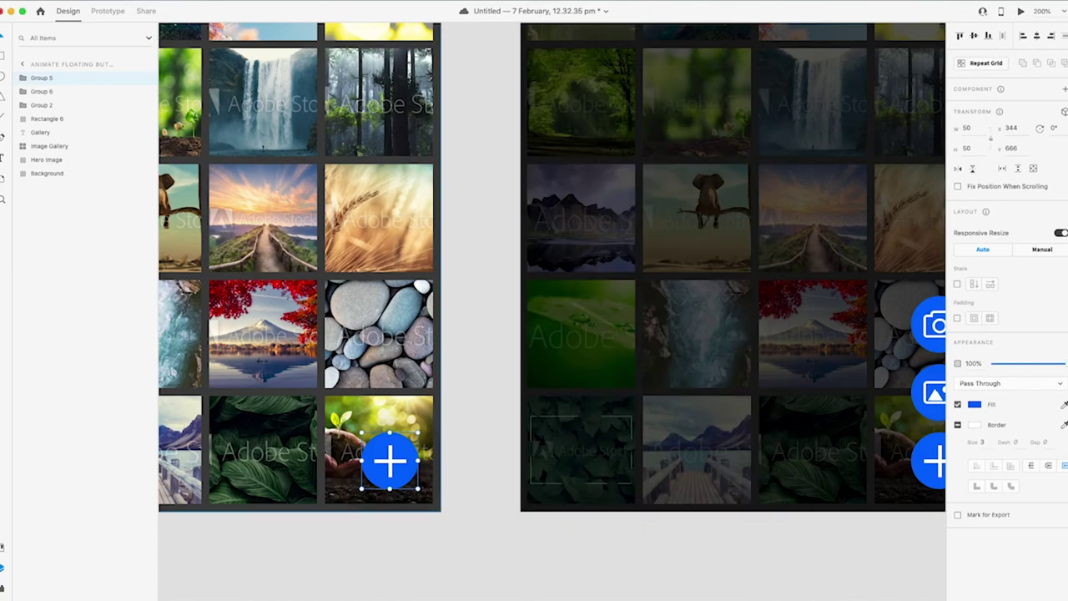
{"action": "left_click", "coordinate": [107, 11]}
{"action": "left_click_drag", "start_coordinate": [422, 461], "coordinate": [523, 423]}
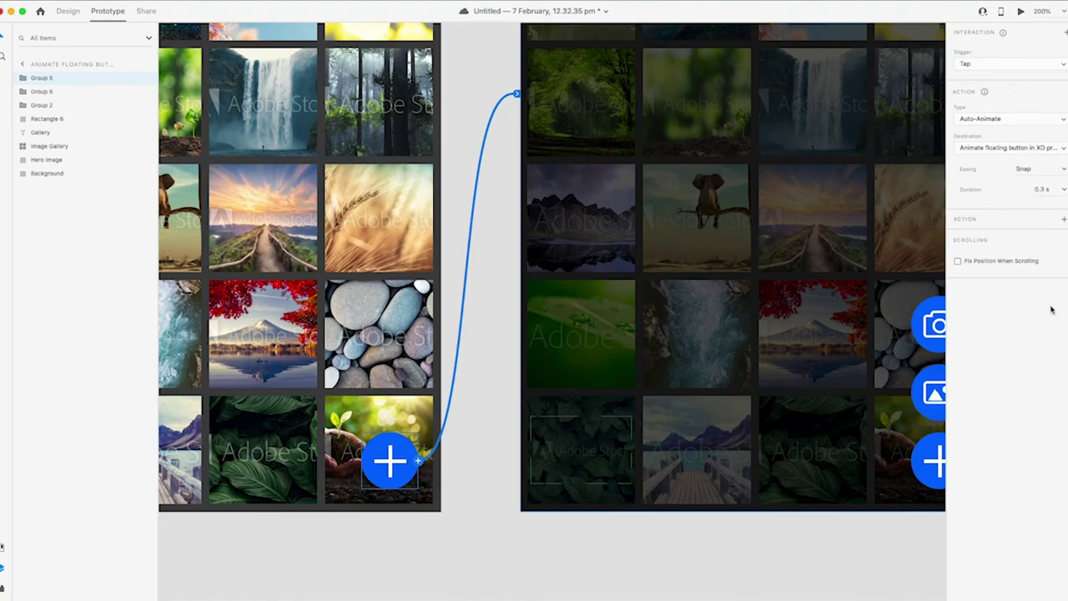
Preview the relinked prototype and trigger the plus button to play the animation with upright icons.
{"action": "left_click", "coordinate": [1021, 12]}
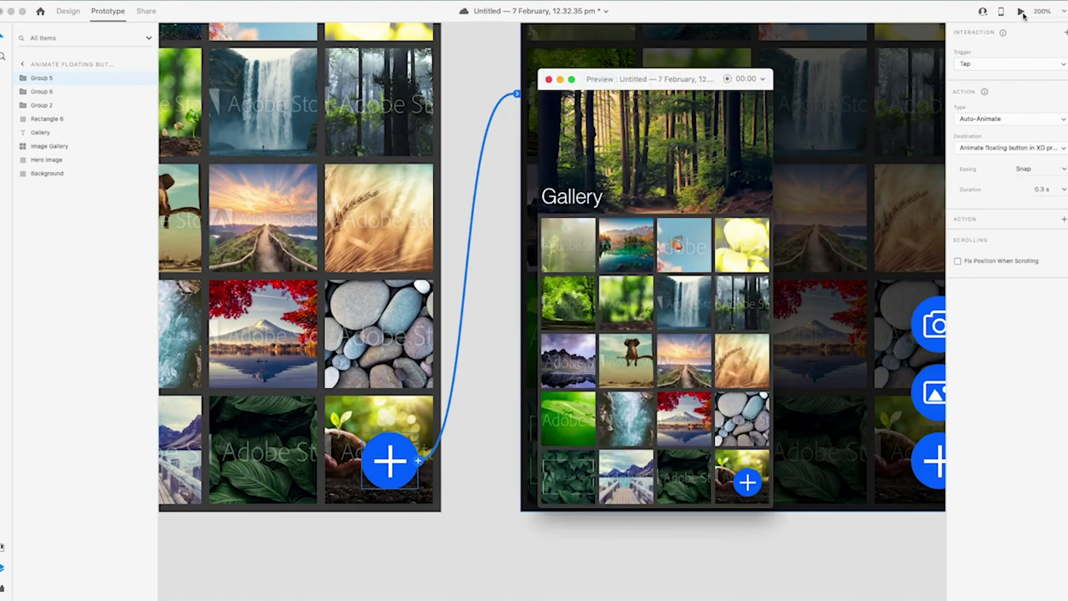
{"action": "left_click", "coordinate": [747, 481]}
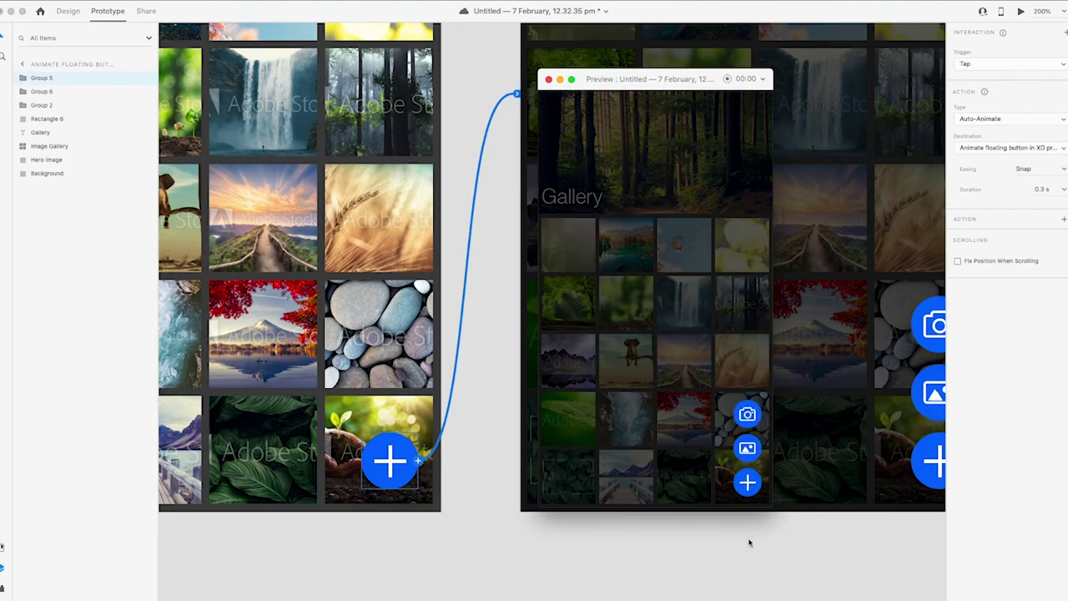
Replay the floating plus button's opening and closing animation in the preview and close the preview window.
{"action": "left_click", "coordinate": [747, 481]}
{"action": "left_click", "coordinate": [747, 482]}
{"action": "left_click", "coordinate": [746, 481]}
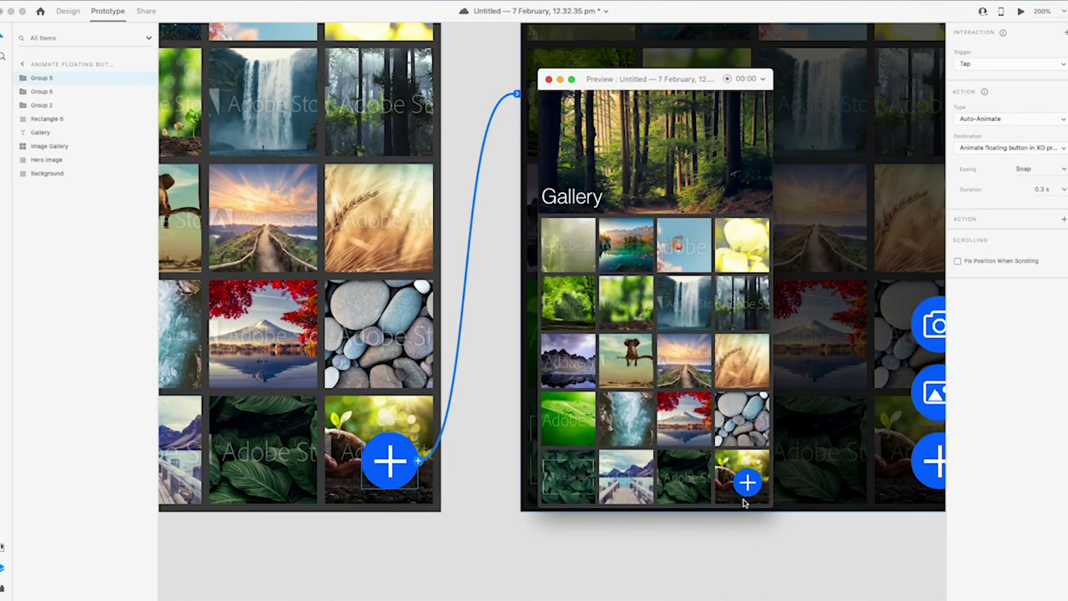
{"action": "left_click", "coordinate": [548, 79]}
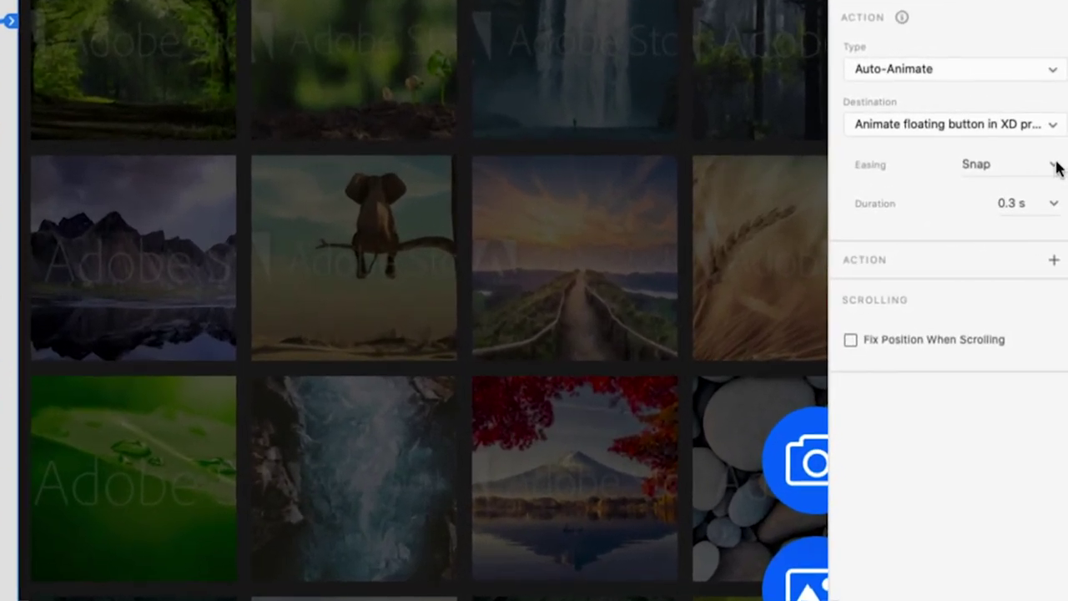
Set the easing of the plus button's Auto-Animate action to Wind Up.
{"action": "left_click", "coordinate": [1063, 169]}
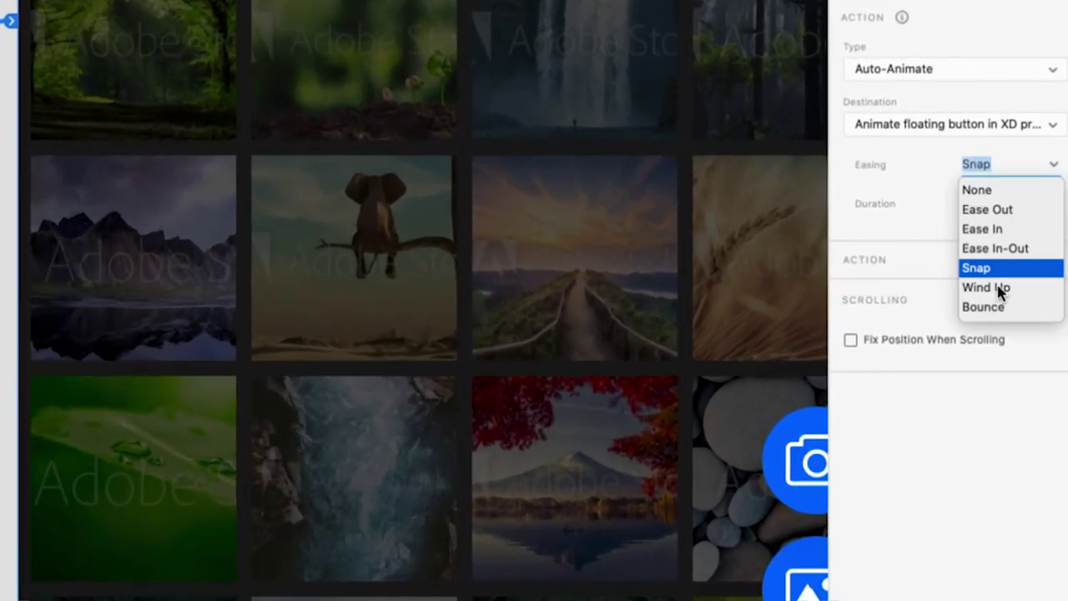
{"action": "left_click", "coordinate": [1003, 290]}
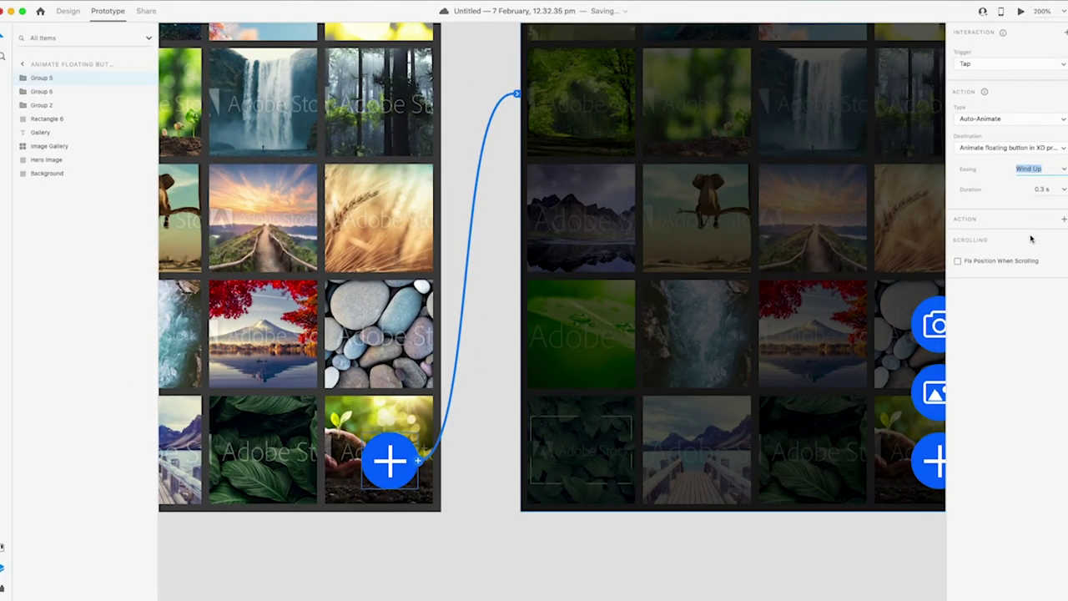
{"action": "scroll", "coordinate": [806, 195], "scroll_direction": "right", "scroll_amount": 3}
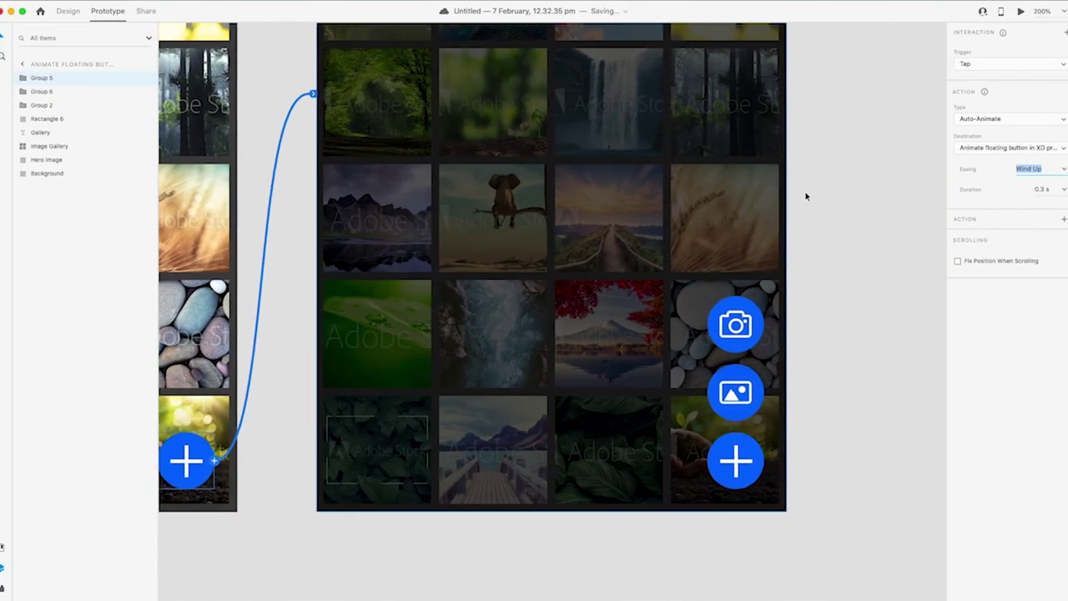
Preview the prototype with the new easing, toggle the plus button's animation several times, and close the preview.
{"action": "left_click", "coordinate": [1020, 10]}
{"action": "left_click", "coordinate": [747, 484]}
{"action": "left_click", "coordinate": [748, 484]}
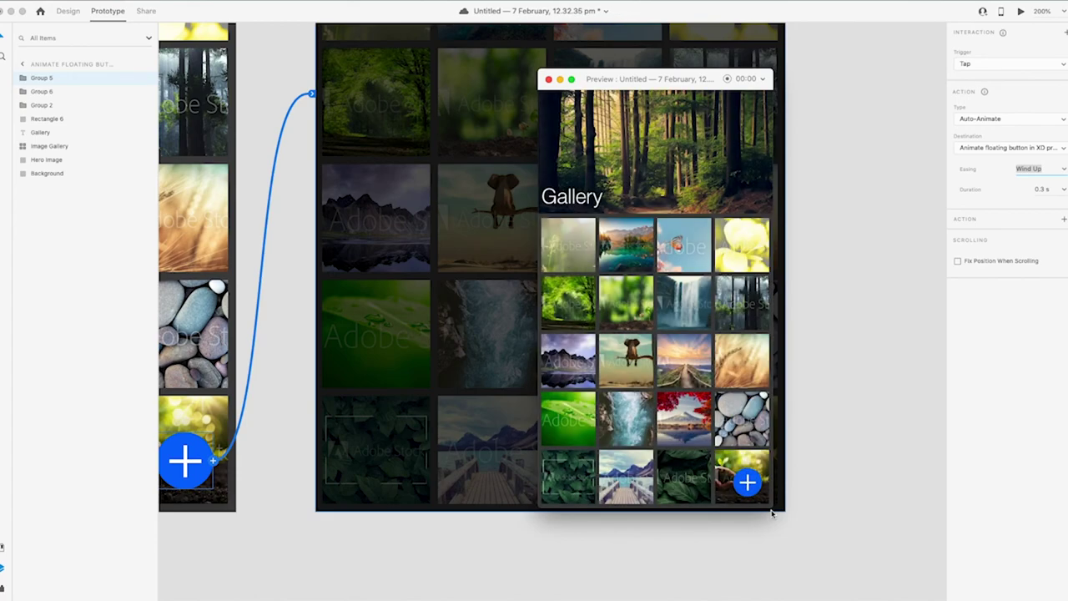
{"action": "left_click", "coordinate": [748, 484]}
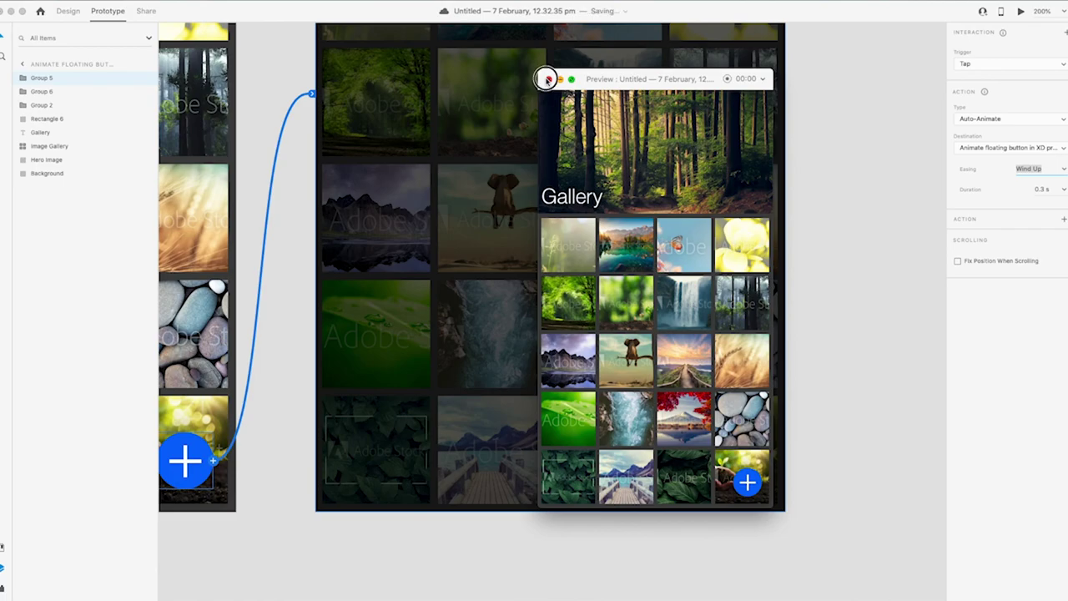
{"action": "left_click", "coordinate": [547, 79]}
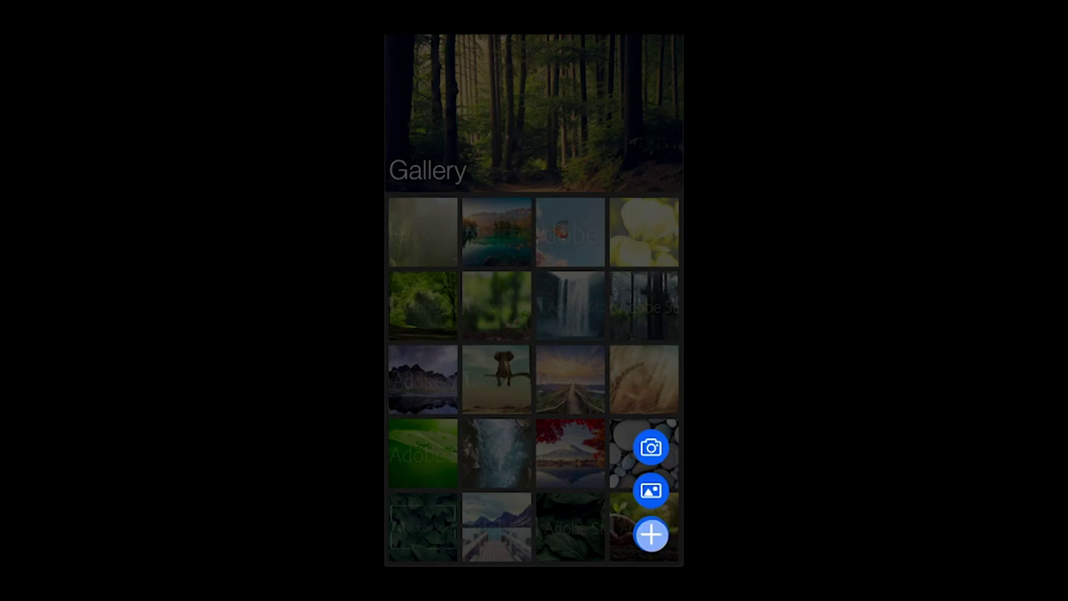
{"action": "left_click", "coordinate": [659, 541]}
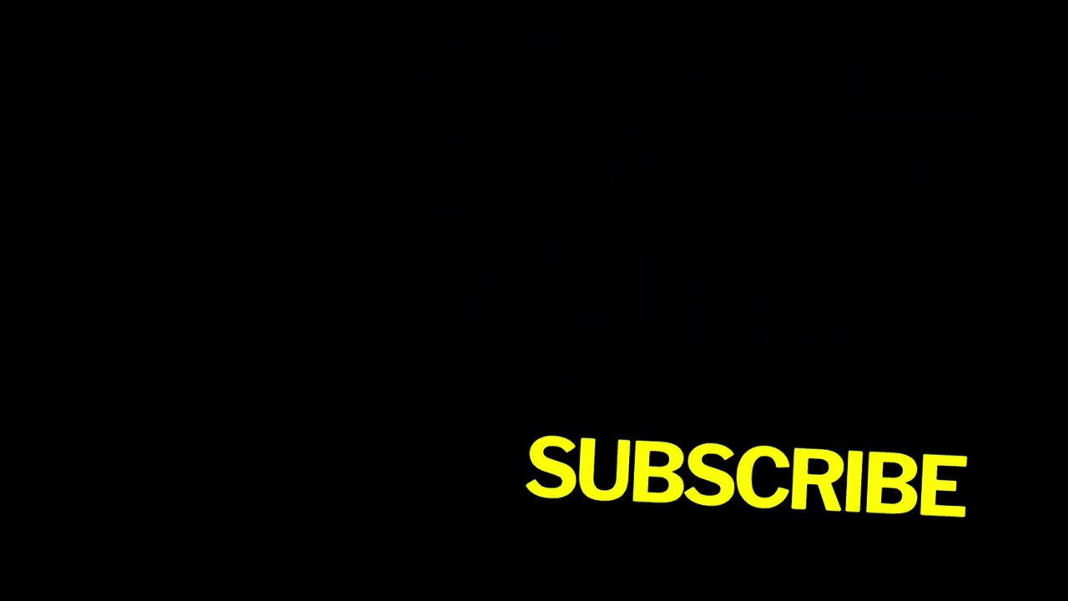